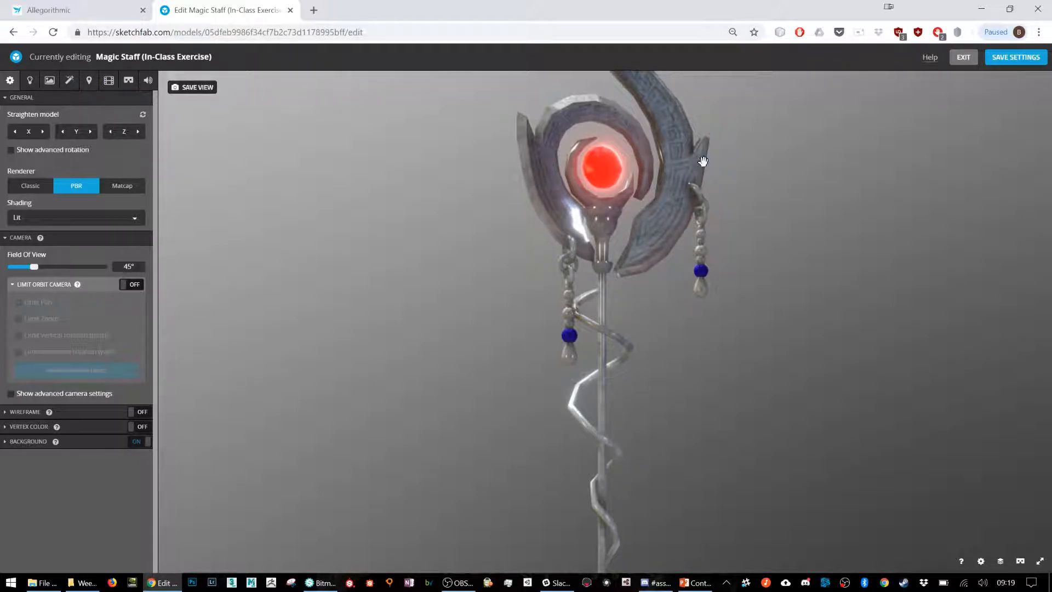
# Examine the magic staff model from several sides in the 3D viewer.
pyautogui.moveTo(615, 404); pyautogui.dragTo(553, 307)
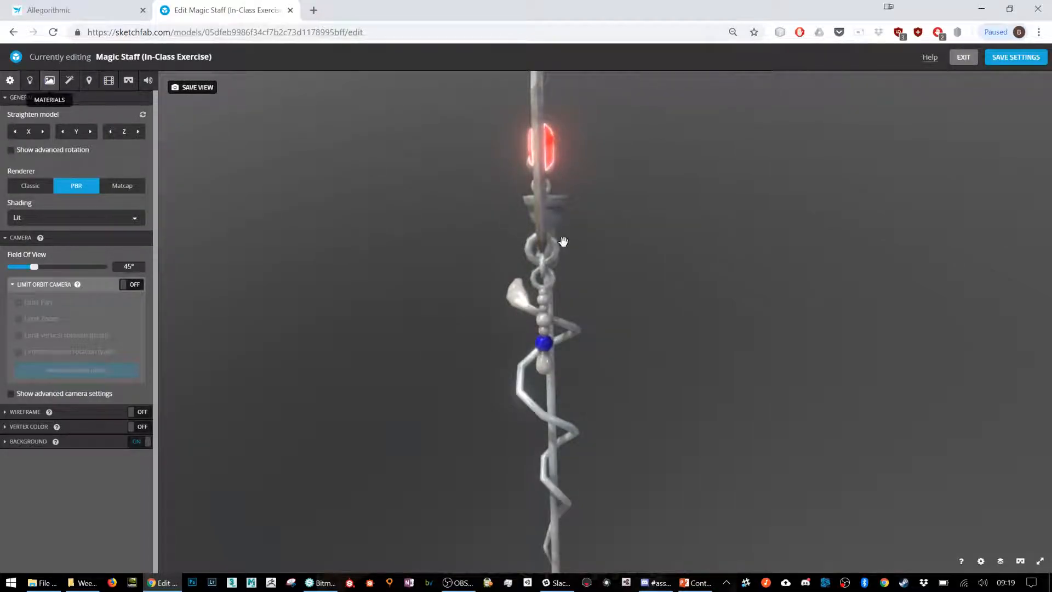
pyautogui.moveTo(505, 258); pyautogui.dragTo(485, 256)
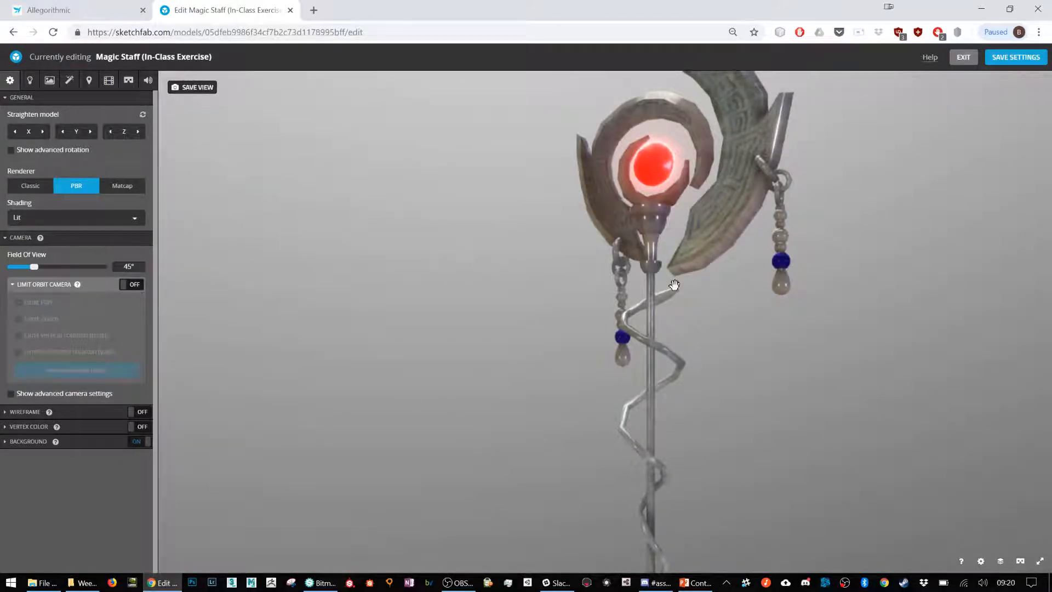
pyautogui.moveTo(764, 286); pyautogui.dragTo(716, 285)
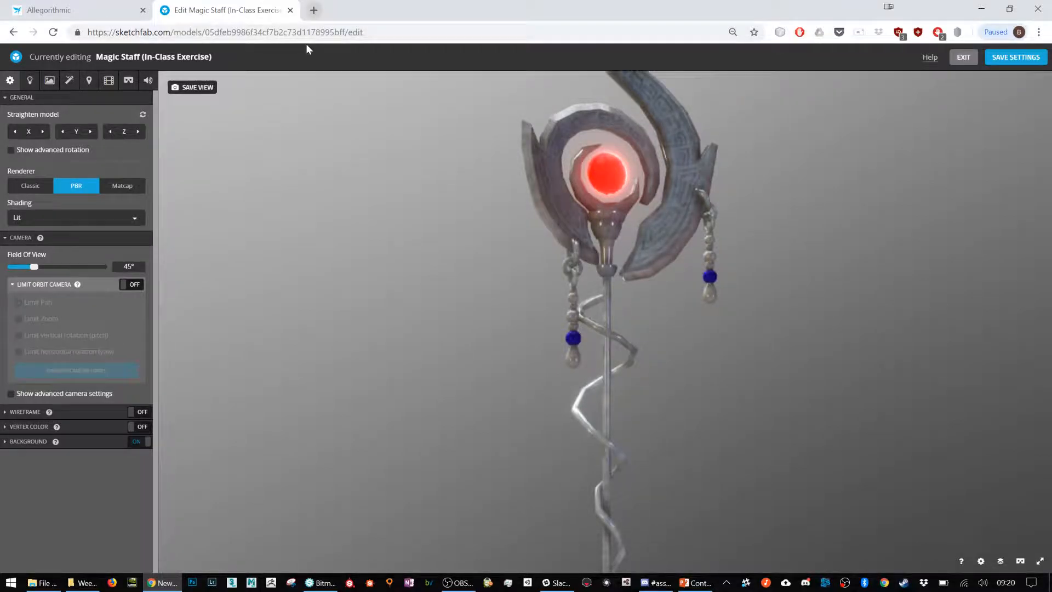
# Search Google for "generate pbr material" in a new browser tab.
pyautogui.click(314, 10)
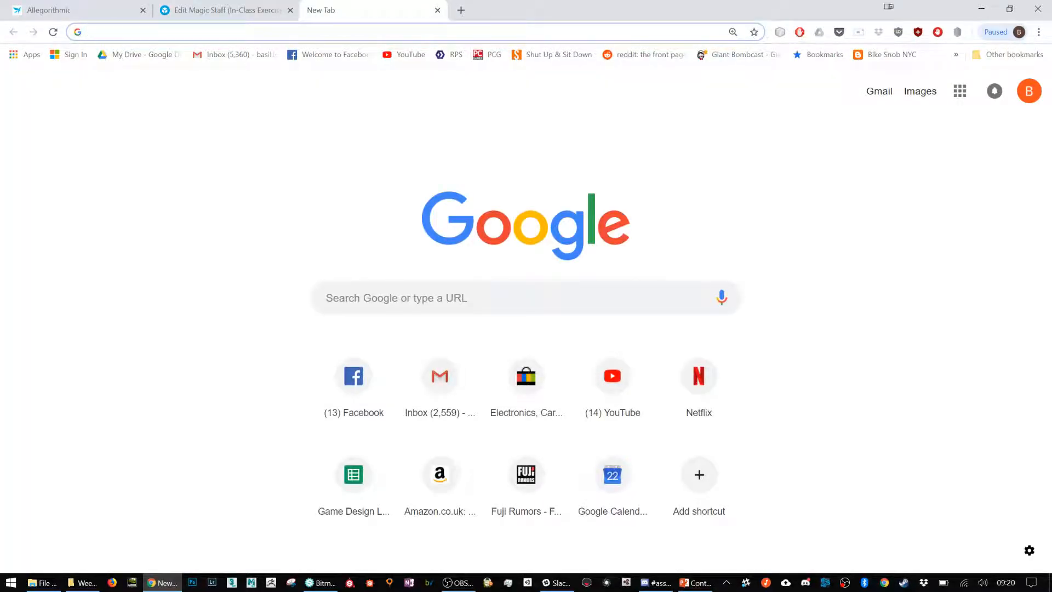
pyautogui.write('generate p')
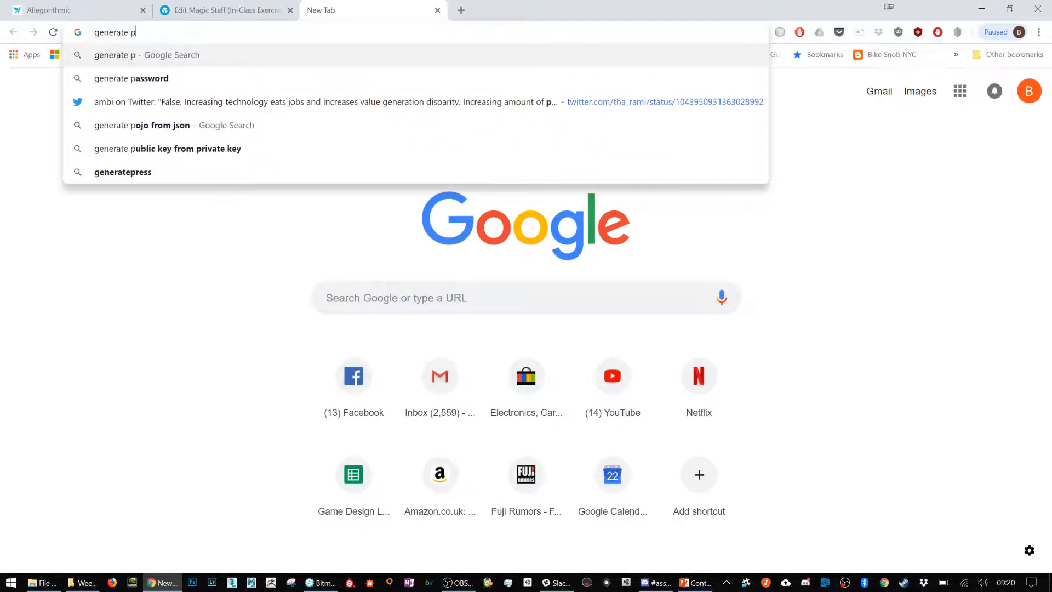
pyautogui.write('br textuire')
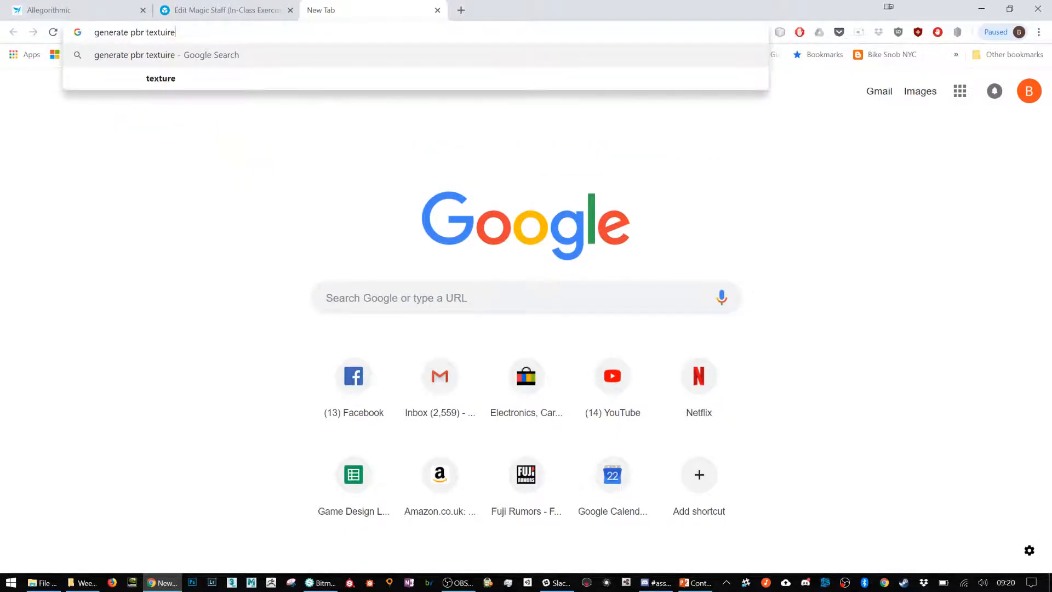
pyautogui.press('BackSpace')
pyautogui.press('BackSpace')
pyautogui.press('BackSpace')
pyautogui.press('BackSpace')
pyautogui.press('BackSpace')
pyautogui.write('material')
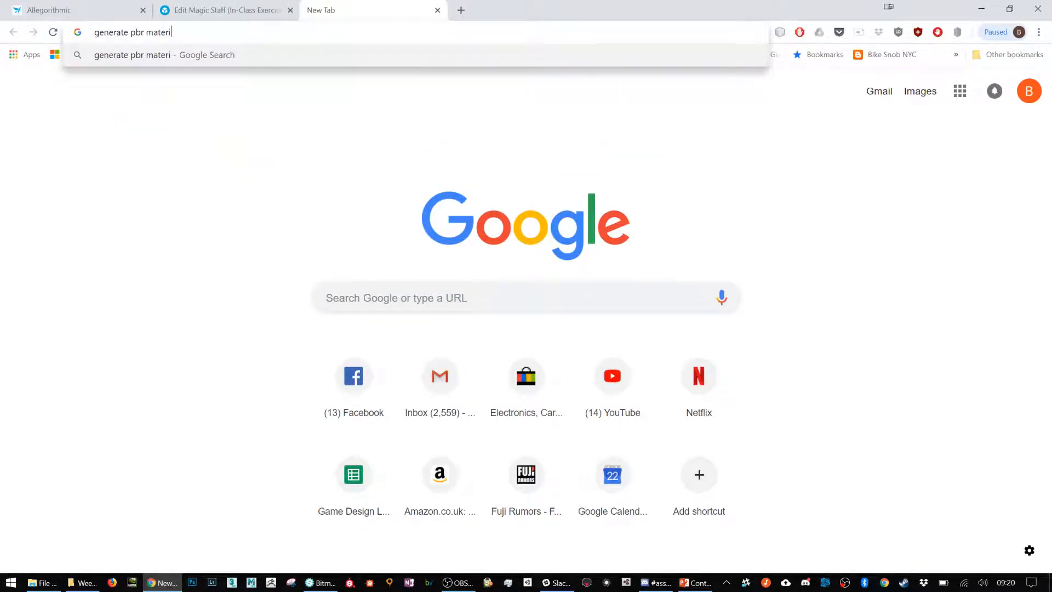
pyautogui.press('Return')
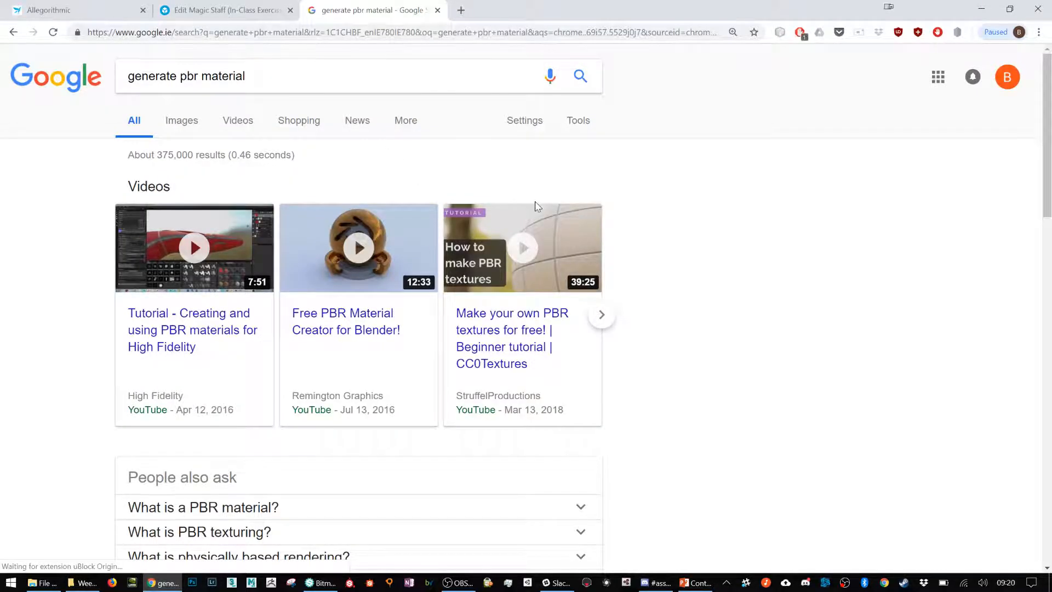
# Refine the Google search to "generate pbr material software", look through the results and close the search tab.
pyautogui.scroll(-2, 534, 204)
pyautogui.scroll(-6, 532, 206)
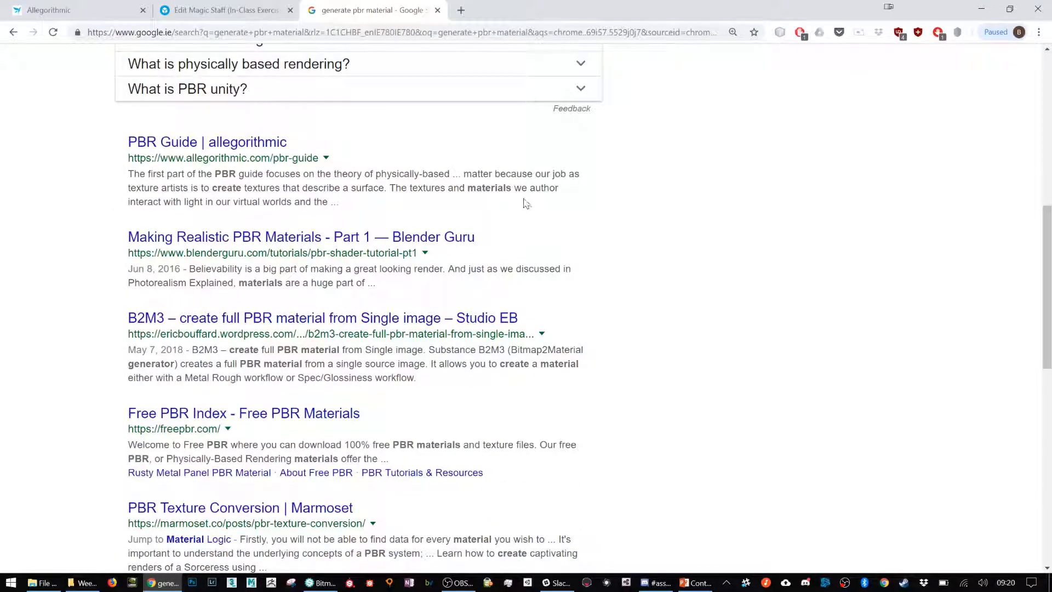
pyautogui.scroll(10, 527, 204)
pyautogui.click(157, 68)
pyautogui.write('software')
pyautogui.press('Return')
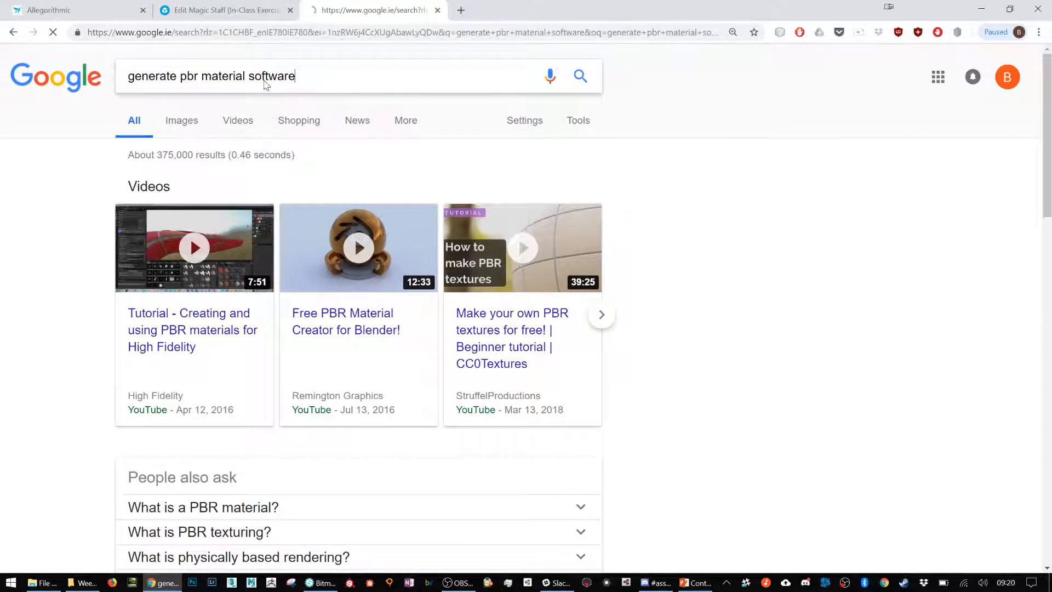
pyautogui.scroll(-5, 407, 228)
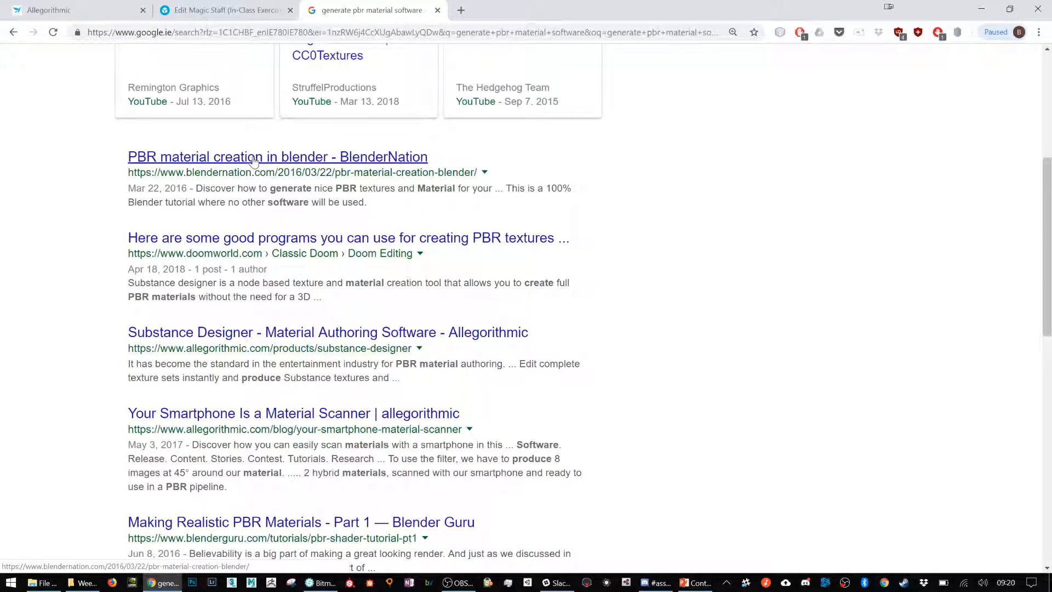
pyautogui.scroll(-3, 258, 163)
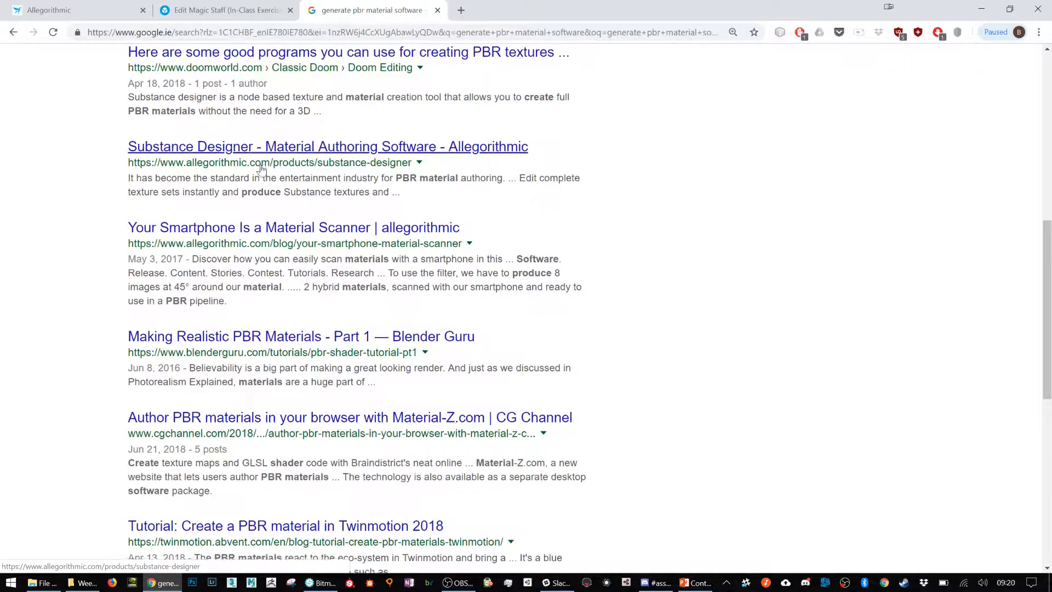
pyautogui.scroll(-4, 260, 164)
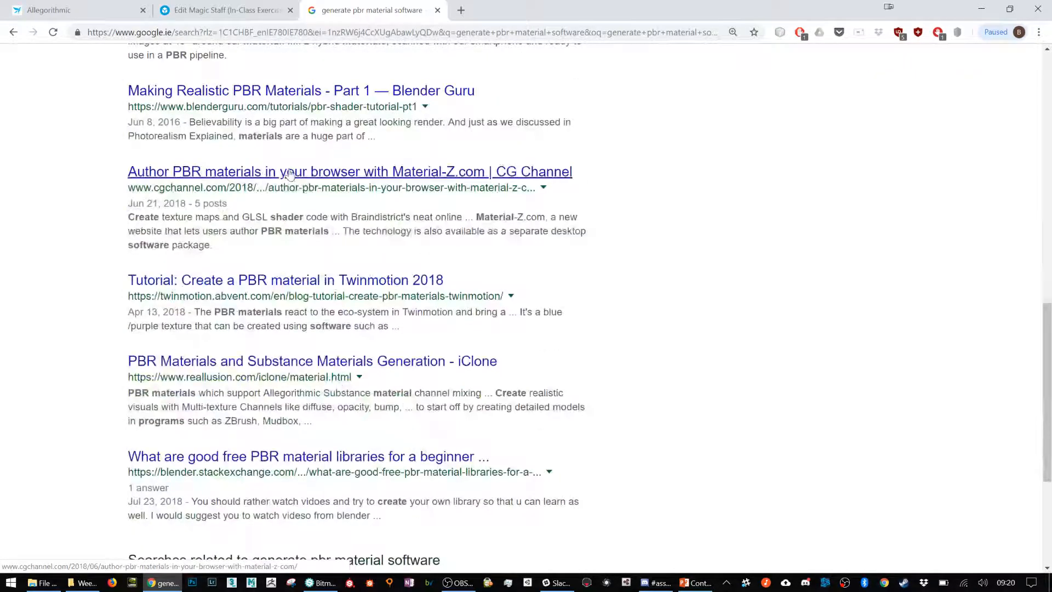
pyautogui.click(437, 11)
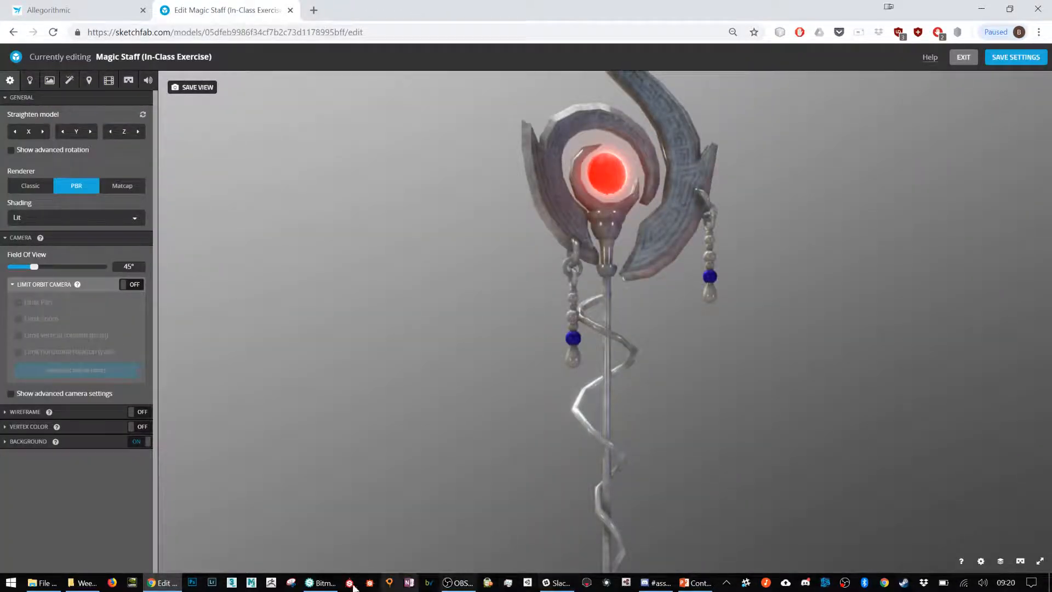
# Switch to Bitmap2Material 3.1.
pyautogui.click(329, 585)
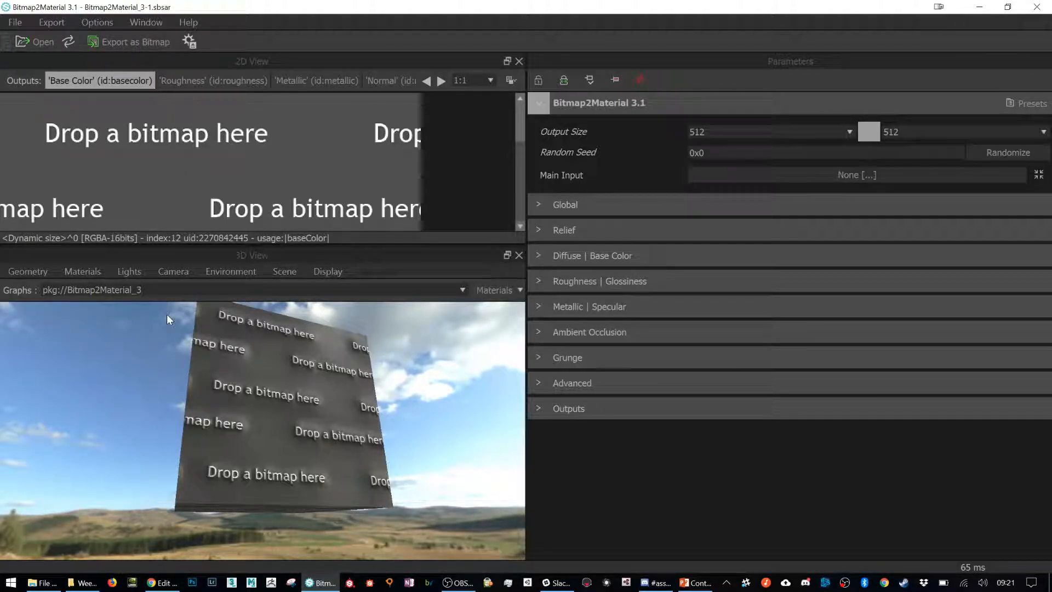
pyautogui.click(81, 583)
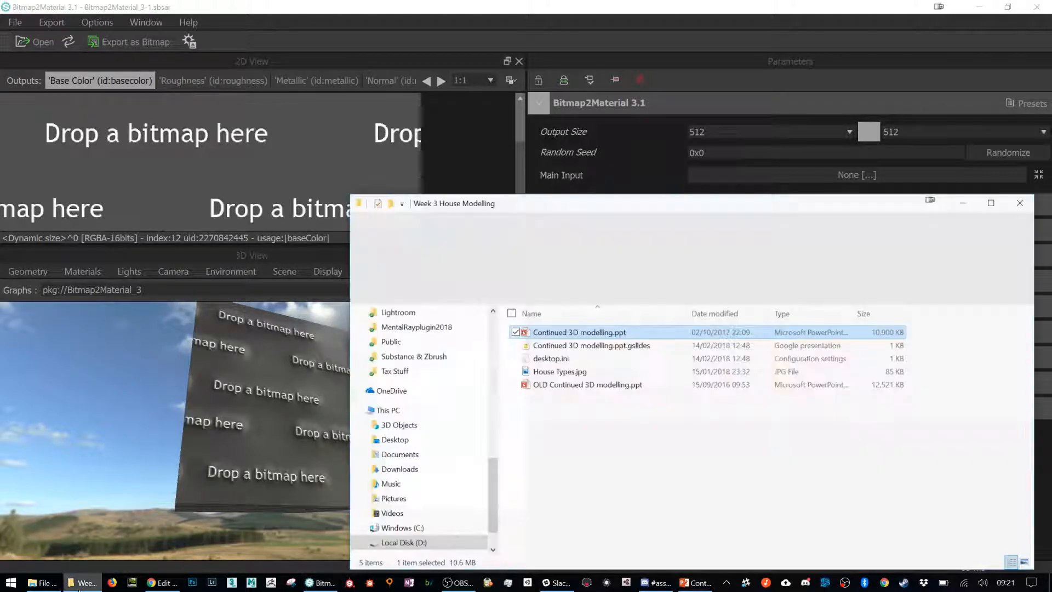
pyautogui.click(81, 583)
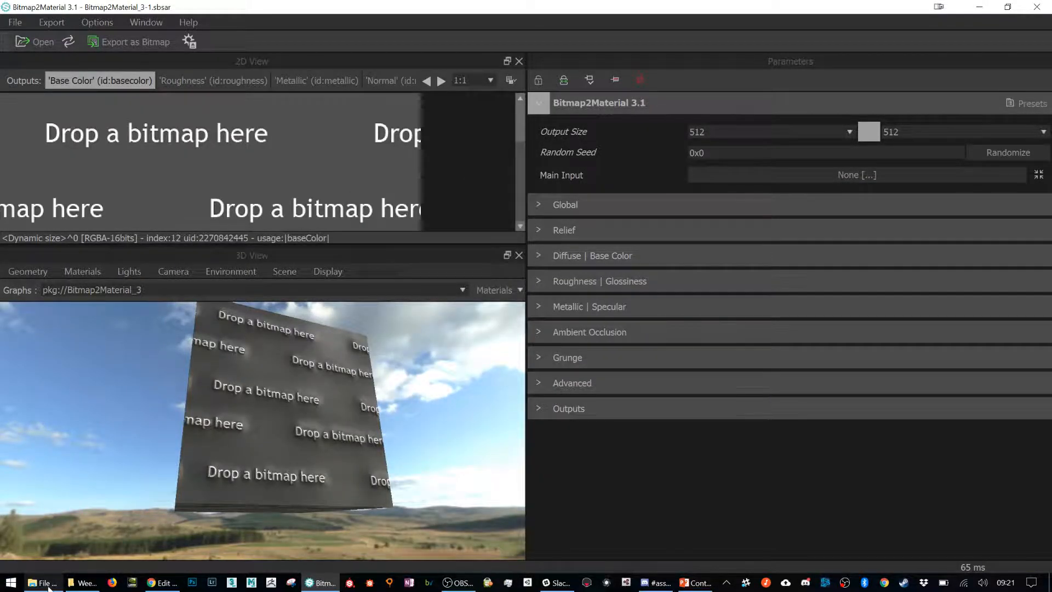
# Switch to File Explorer and open the Asset Design 2 2018 folder through its shortcut on the Desktop.
pyautogui.click(42, 583)
pyautogui.click(398, 349)
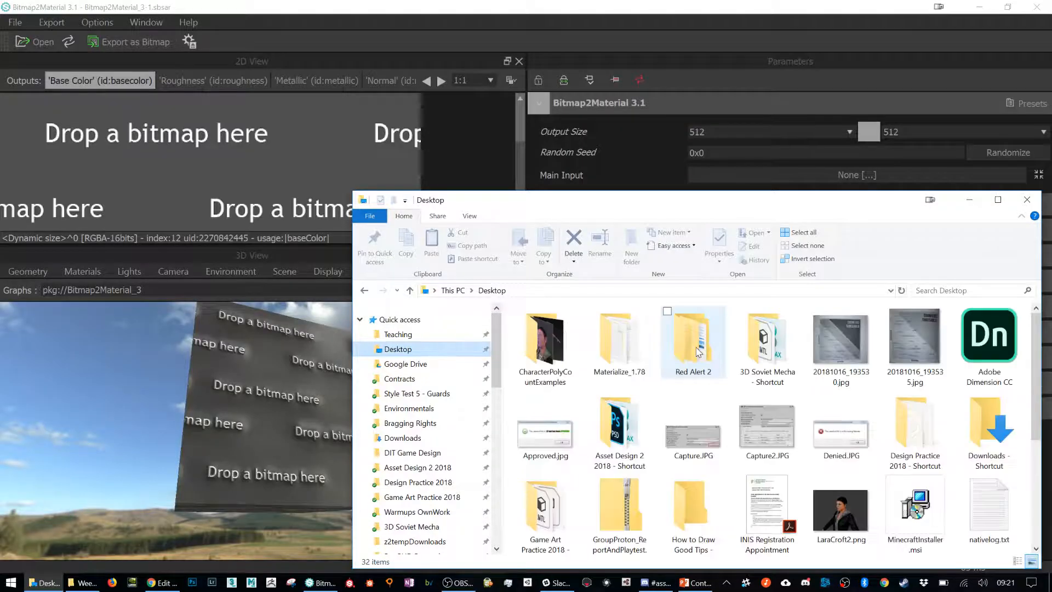
pyautogui.scroll(-2, 768, 383)
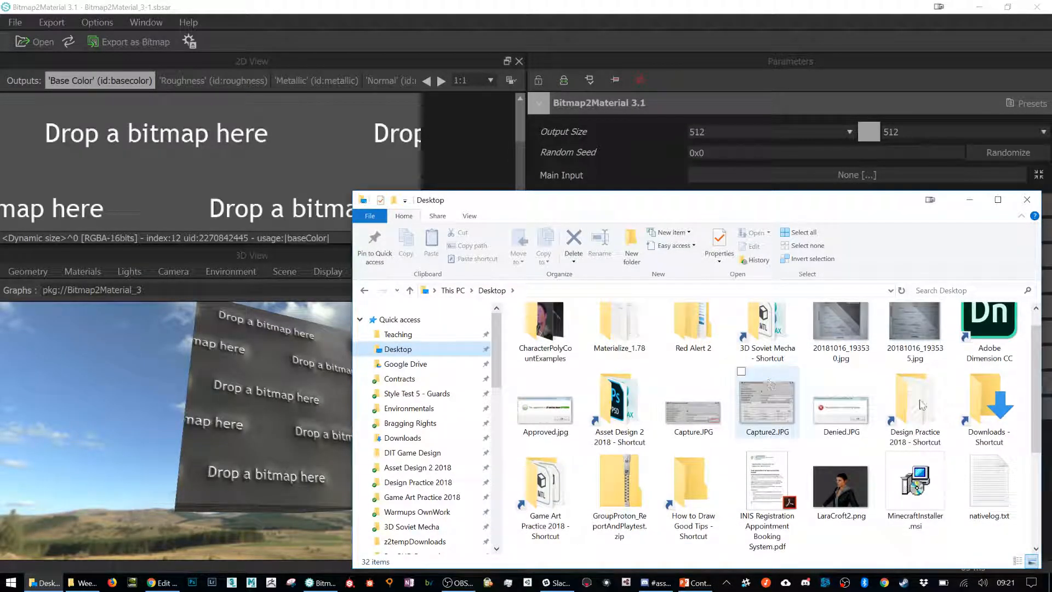
pyautogui.scroll(2, 677, 416)
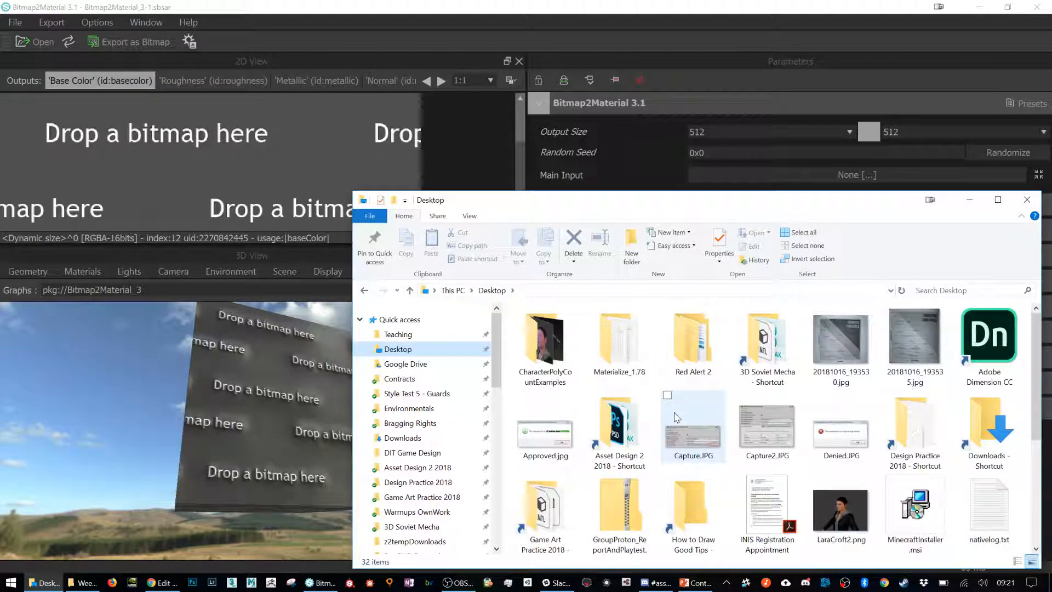
pyautogui.scroll(-2, 676, 416)
pyautogui.scroll(-2, 677, 416)
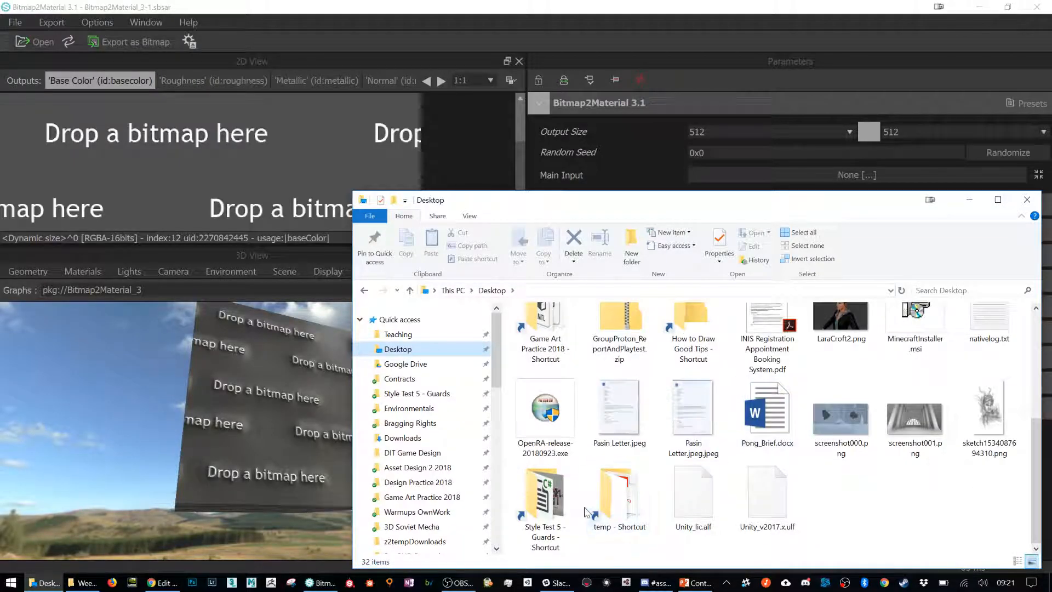
pyautogui.scroll(4, 690, 472)
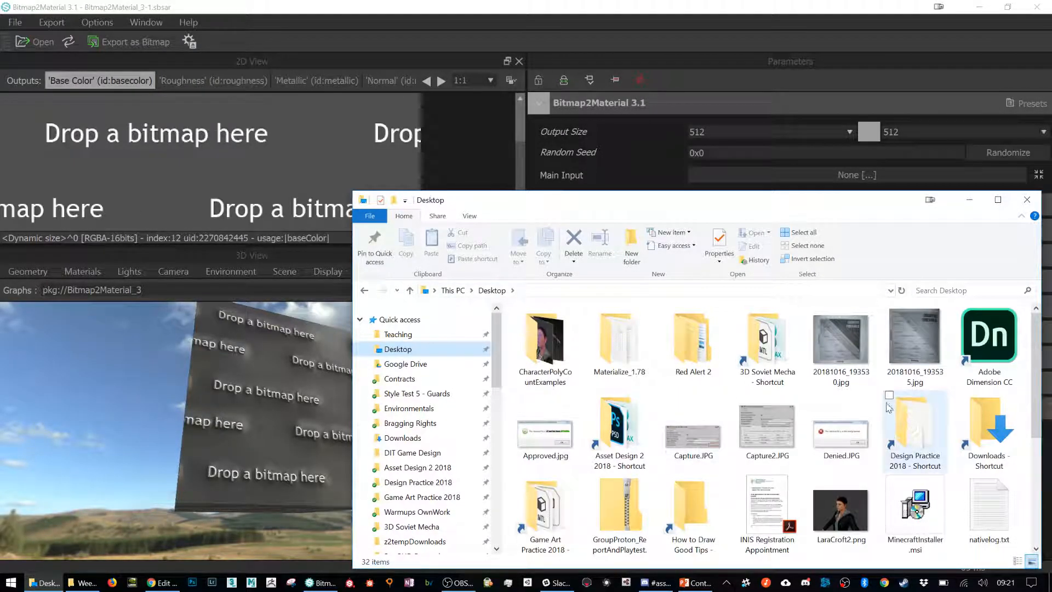
pyautogui.moveTo(657, 200); pyautogui.dragTo(641, 114)
pyautogui.click(648, 285)
pyautogui.doubleClick(594, 379)
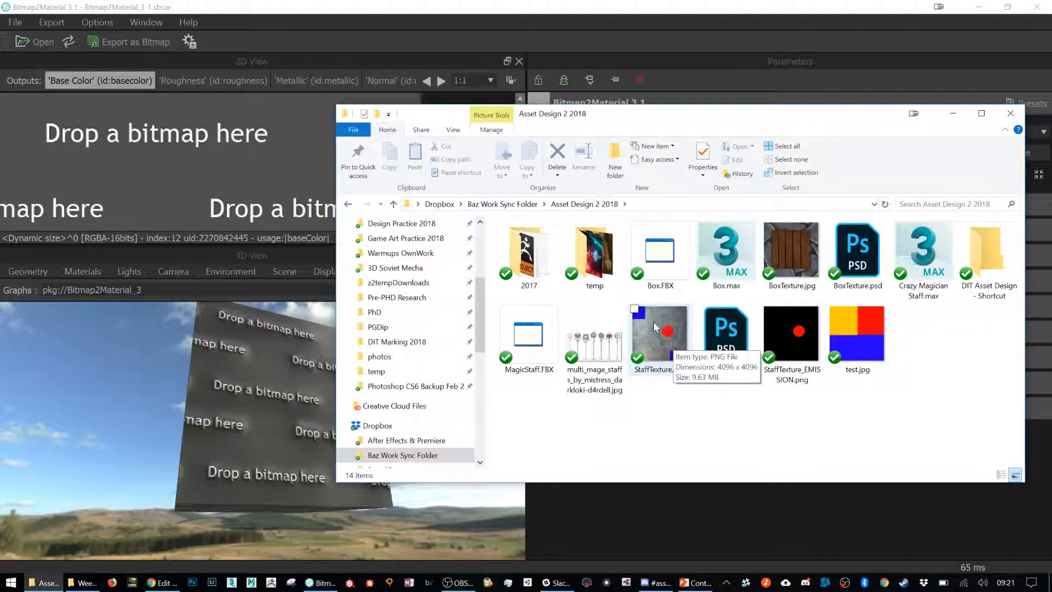
# Preview StaffTexture.png and load it into Bitmap2Material as the Main Input.
pyautogui.doubleClick(636, 348)
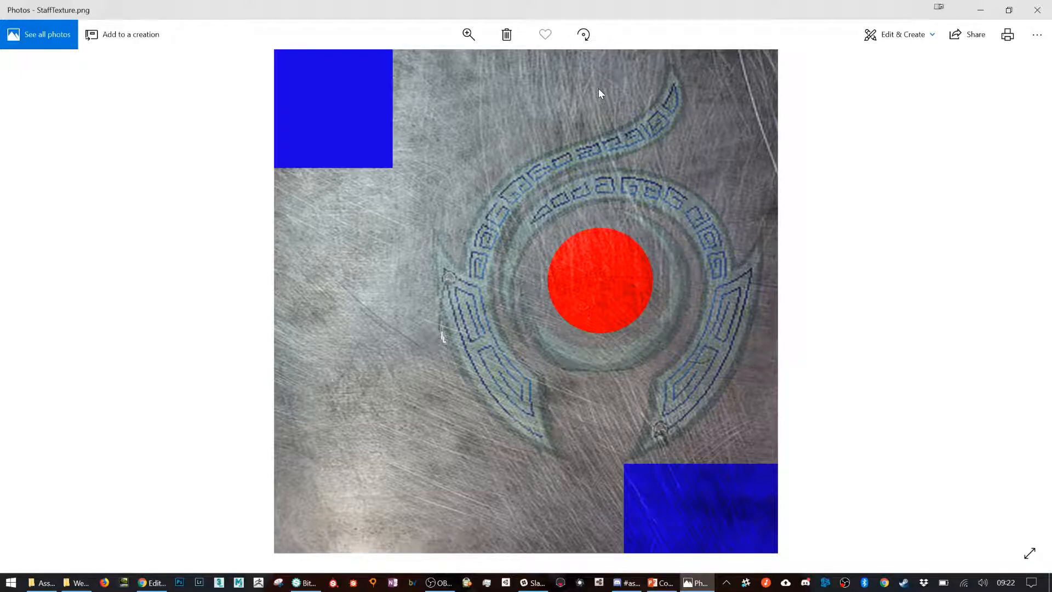
pyautogui.click(981, 11)
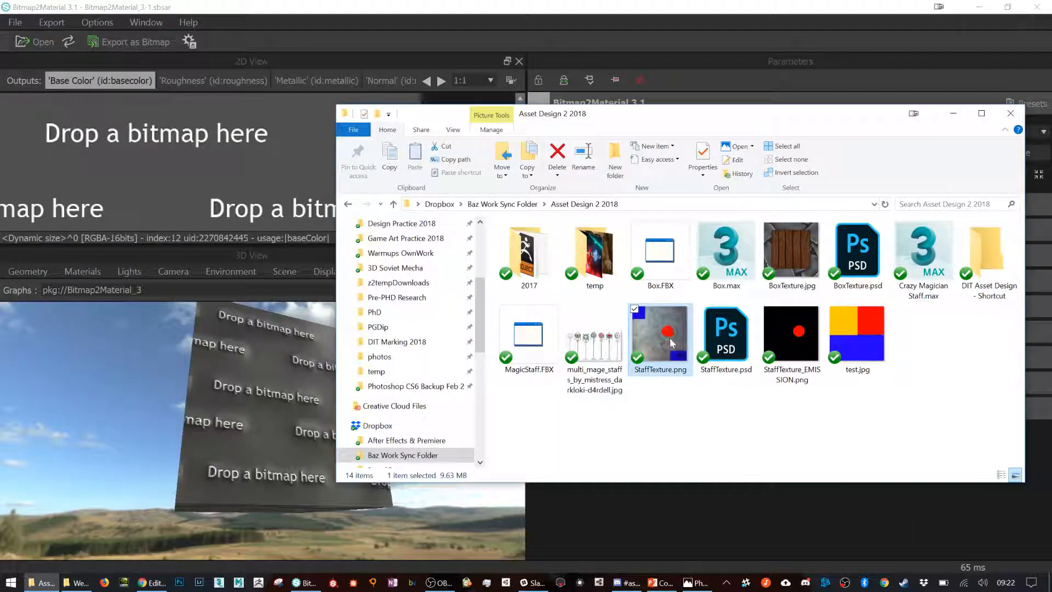
pyautogui.moveTo(668, 339); pyautogui.dragTo(186, 187)
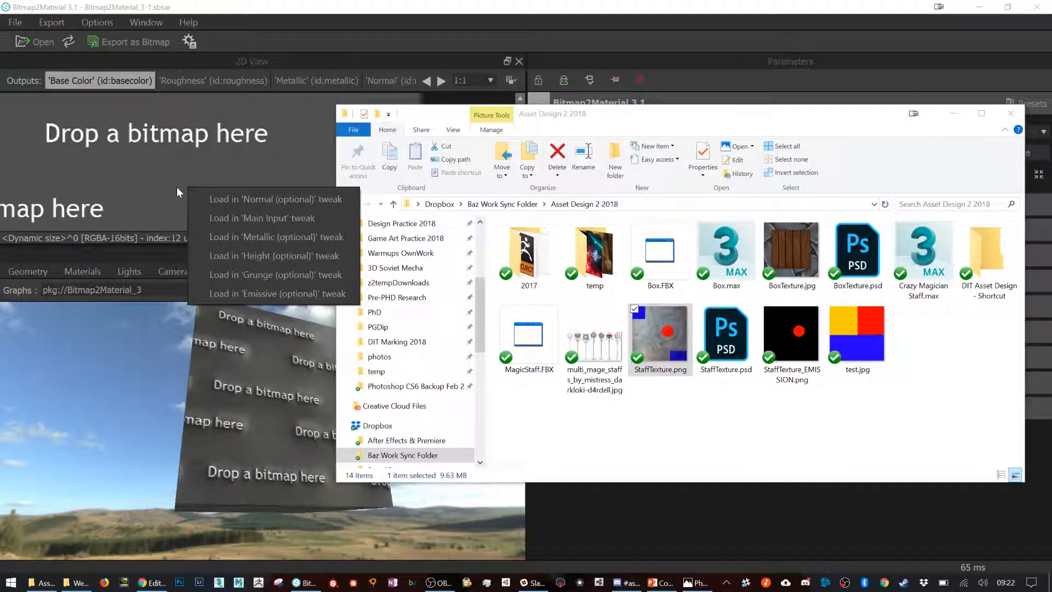
pyautogui.click(278, 218)
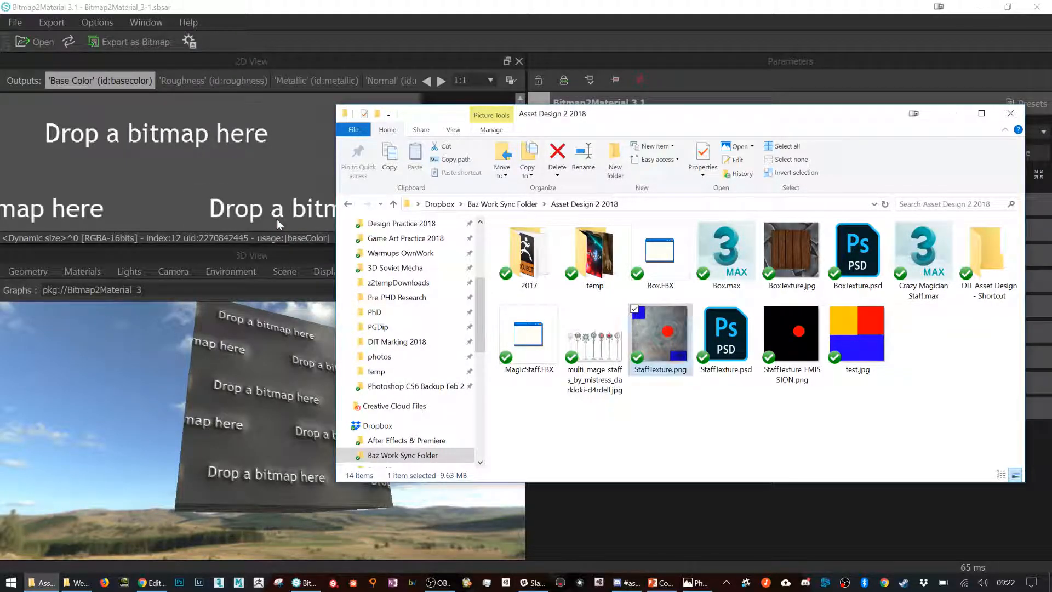
pyautogui.click(953, 113)
# Inspect the staff texture on the preview cube from different angles.
pyautogui.moveTo(311, 426); pyautogui.dragTo(229, 430)
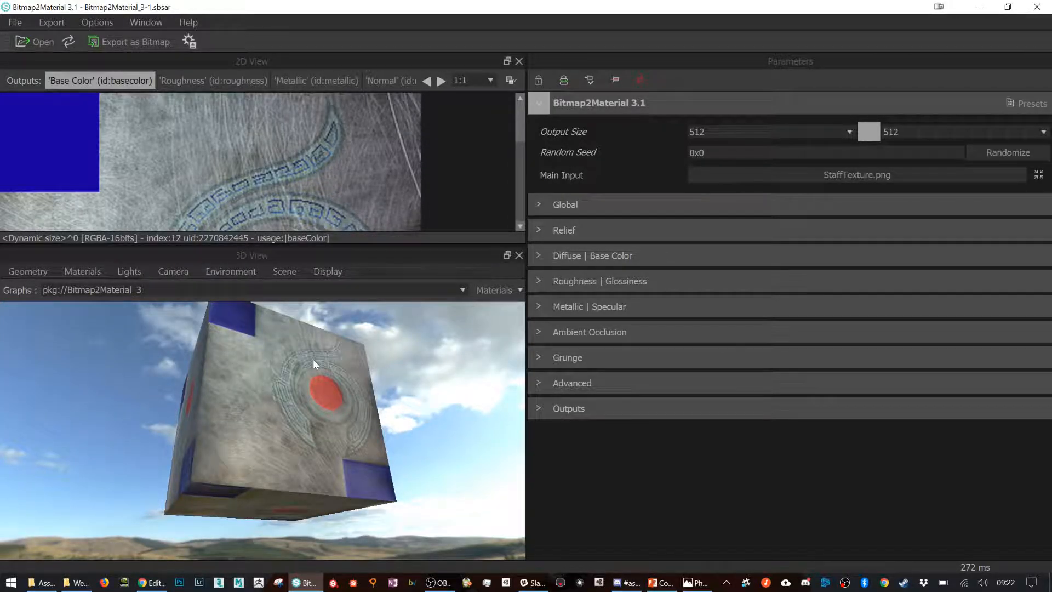
pyautogui.moveTo(312, 358); pyautogui.dragTo(459, 302)
pyautogui.moveTo(433, 345); pyautogui.dragTo(300, 408)
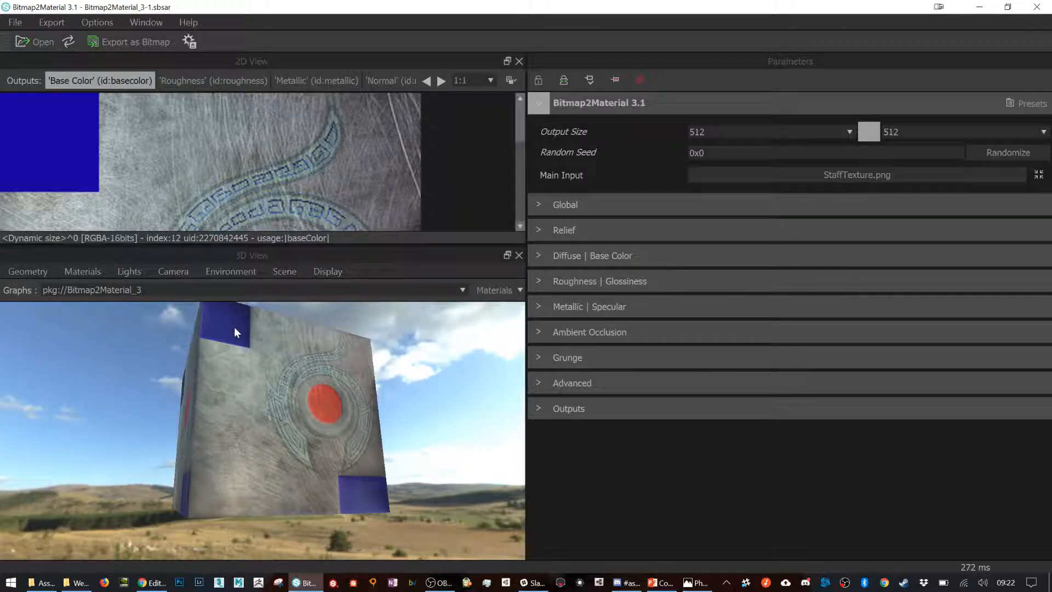
pyautogui.moveTo(367, 446); pyautogui.dragTo(208, 252)
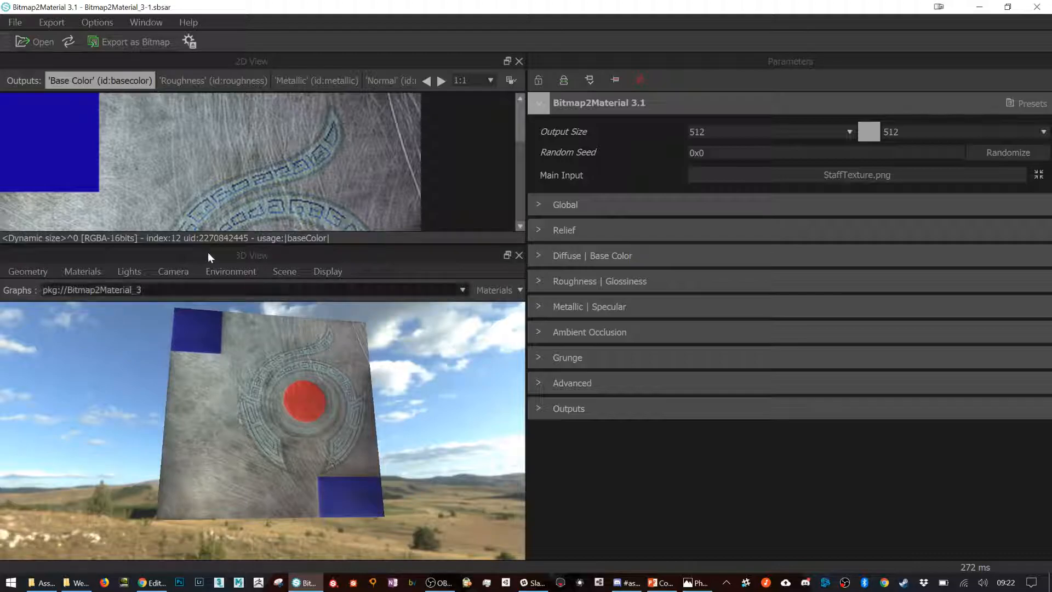
# Change the 3D preview geometry to a cylinder and inspect the texture on it.
pyautogui.click(248, 274)
pyautogui.click(282, 271)
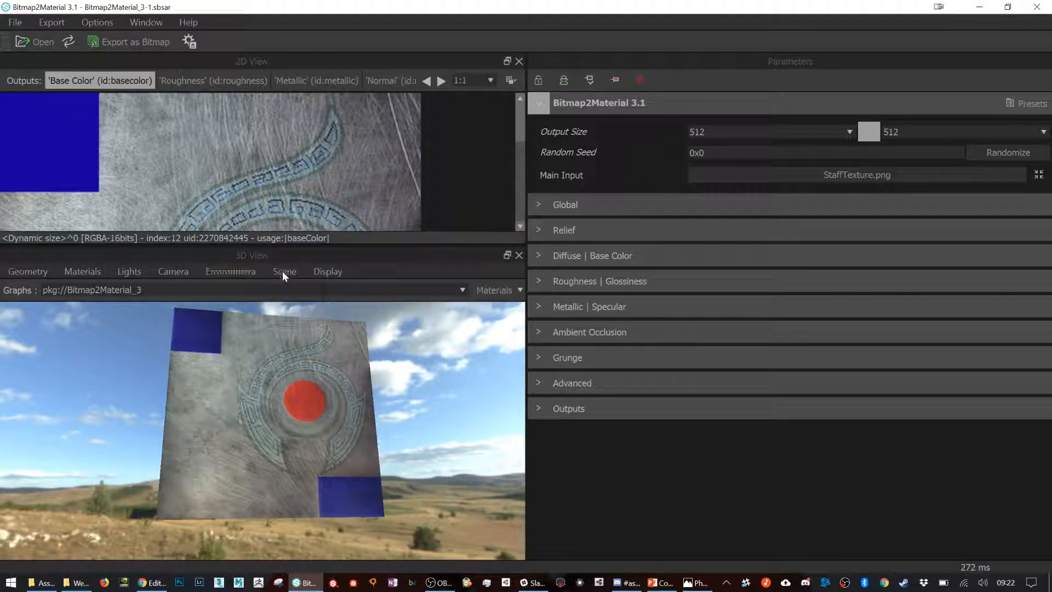
pyautogui.click(76, 272)
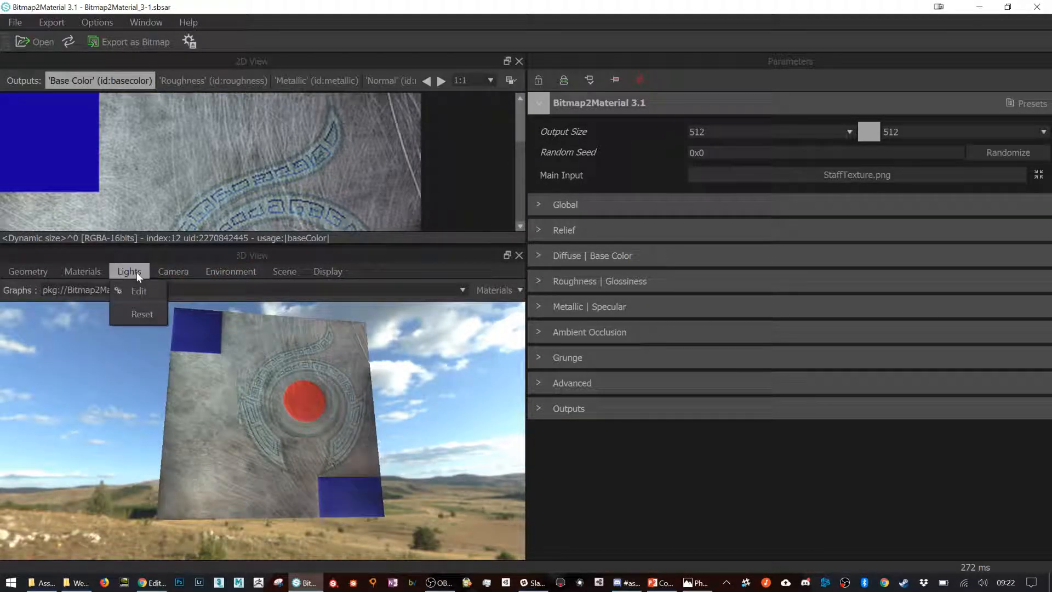
pyautogui.moveTo(32, 270)
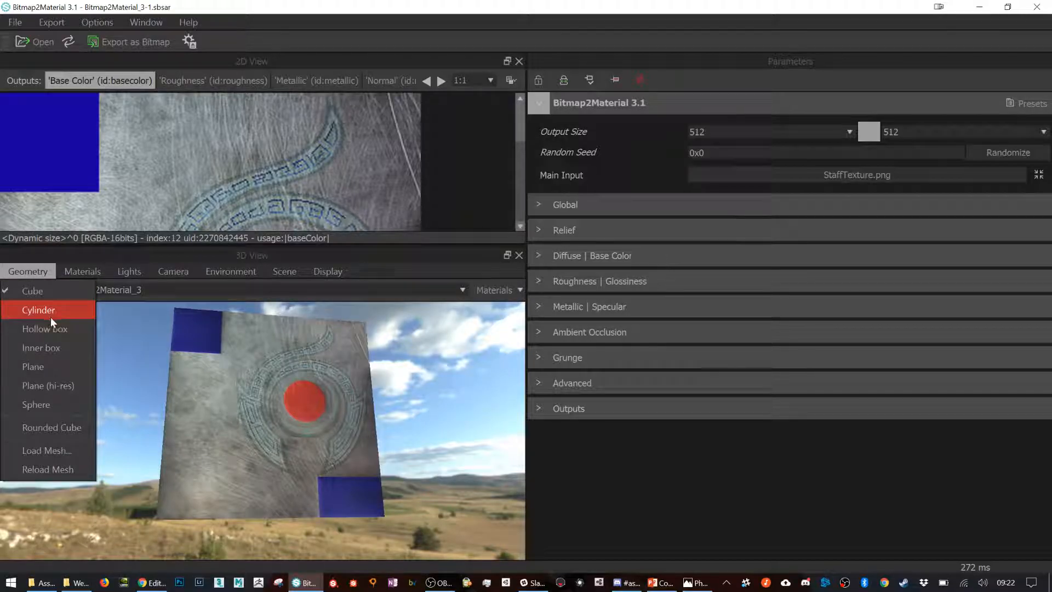
pyautogui.click(54, 311)
pyautogui.moveTo(221, 422); pyautogui.dragTo(155, 404)
# Change the 3D preview geometry to a sphere and view the texture around it.
pyautogui.click(28, 271)
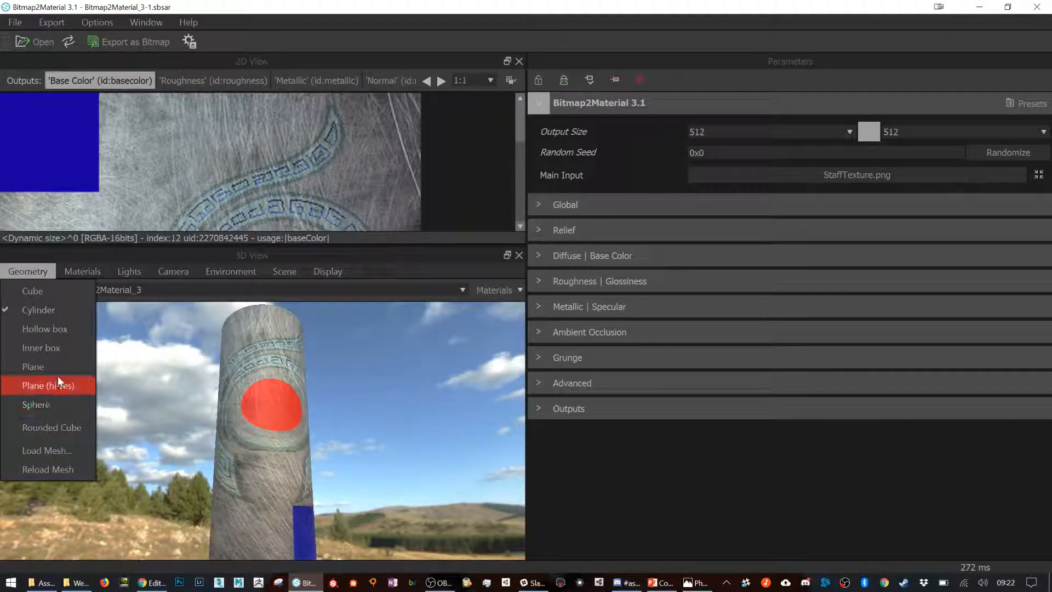
pyautogui.click(53, 404)
pyautogui.moveTo(263, 430); pyautogui.dragTo(142, 416)
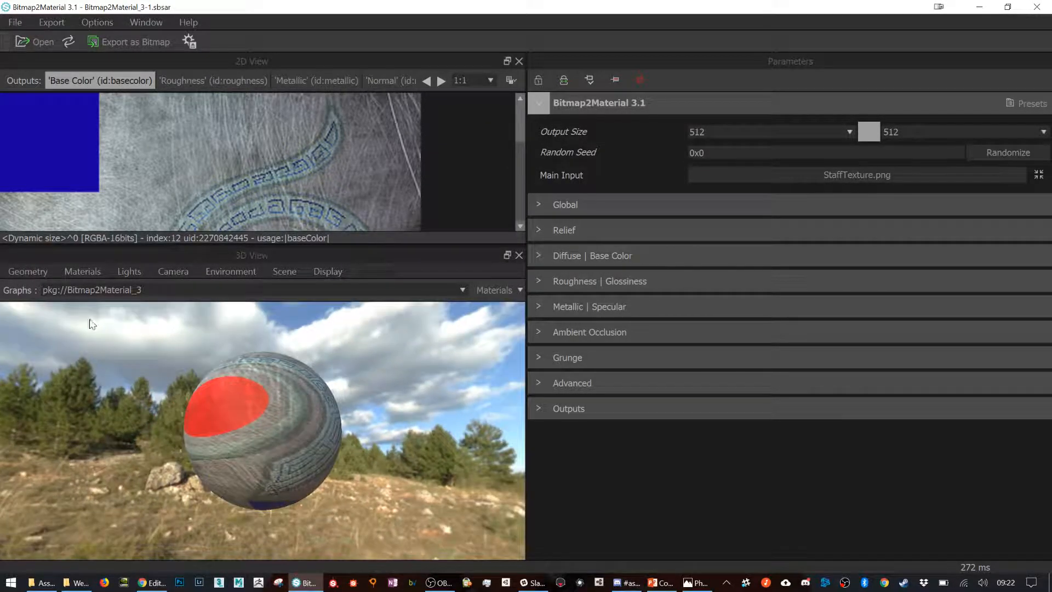
# Try a flat plane as the 3D preview geometry, switch back to a cube, and inspect the texture on it.
pyautogui.click(31, 272)
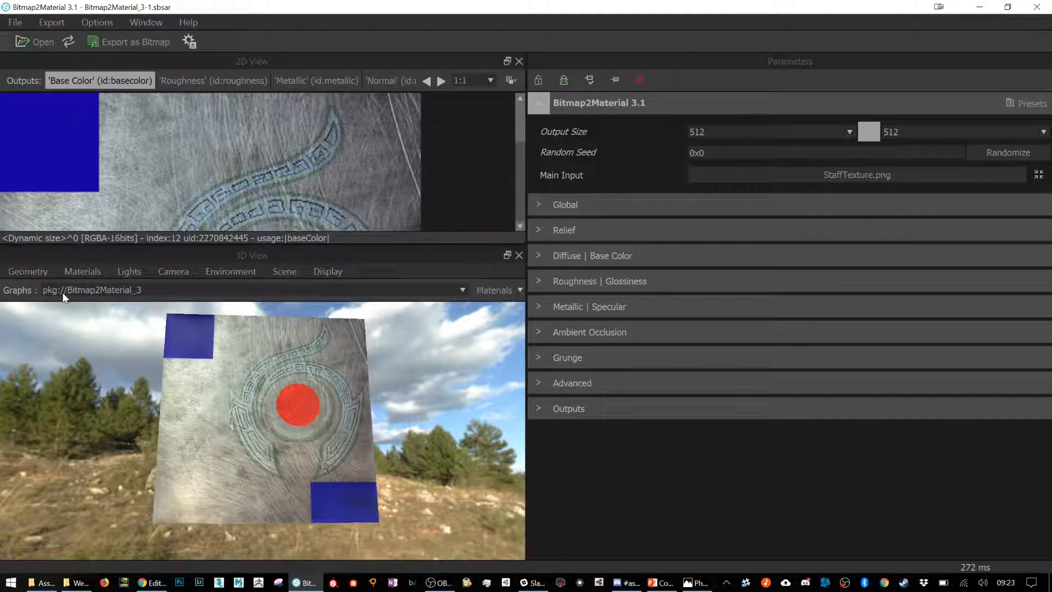
pyautogui.click(42, 274)
pyautogui.click(54, 427)
pyautogui.moveTo(247, 438); pyautogui.dragTo(279, 391)
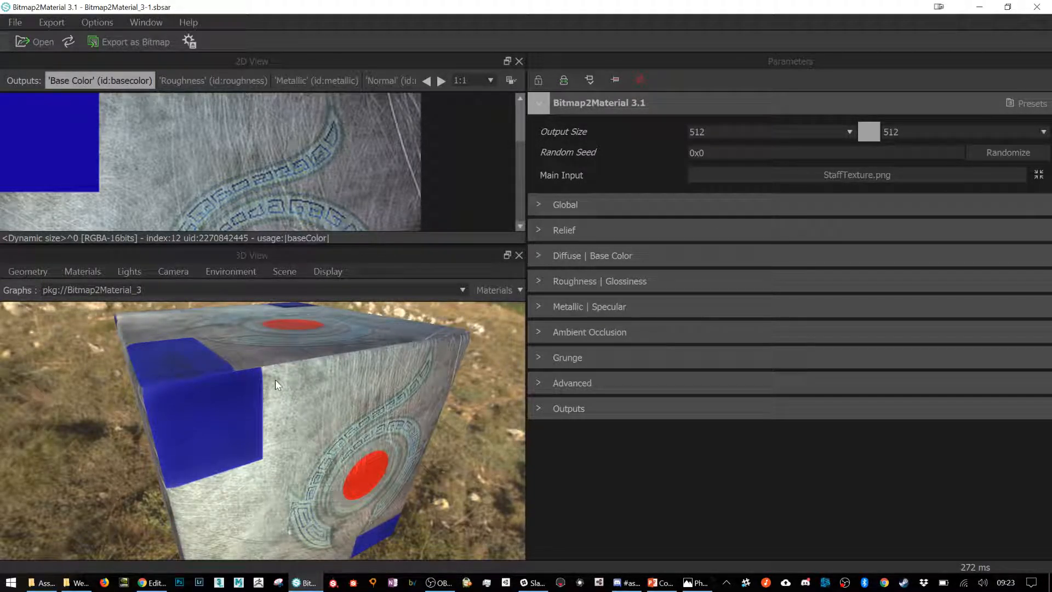
pyautogui.moveTo(318, 423)
pyautogui.mouseDown()
pyautogui.moveTo(303, 377)
pyautogui.moveTo(243, 337)
pyautogui.moveTo(298, 439)
pyautogui.moveTo(390, 396)
pyautogui.moveTo(393, 423)
pyautogui.moveTo(459, 423)
pyautogui.moveTo(285, 416)
pyautogui.moveTo(222, 374)
pyautogui.moveTo(319, 402)
pyautogui.mouseUp()
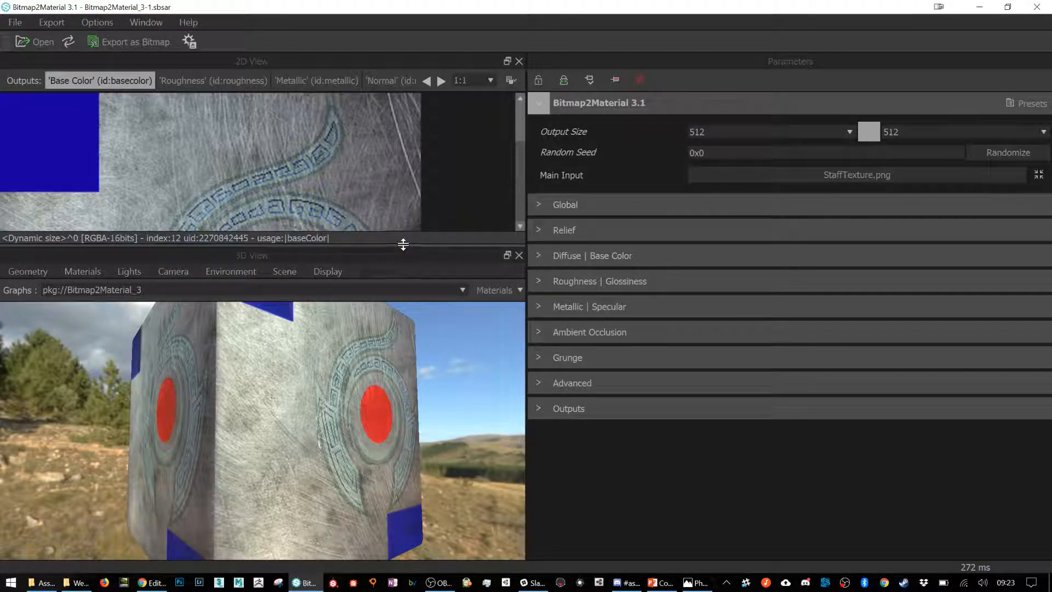
# Enlarge the 3D view area and examine the staff texture on the cube's side faces.
pyautogui.moveTo(402, 243); pyautogui.dragTo(407, 191)
pyautogui.moveTo(378, 390); pyautogui.dragTo(347, 412)
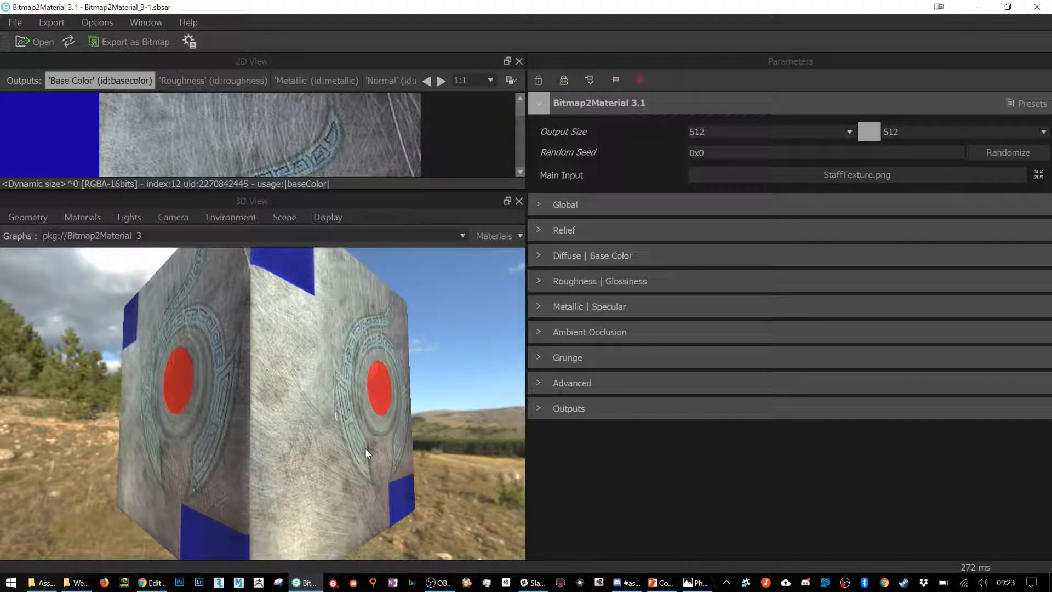
pyautogui.moveTo(397, 353); pyautogui.dragTo(230, 351)
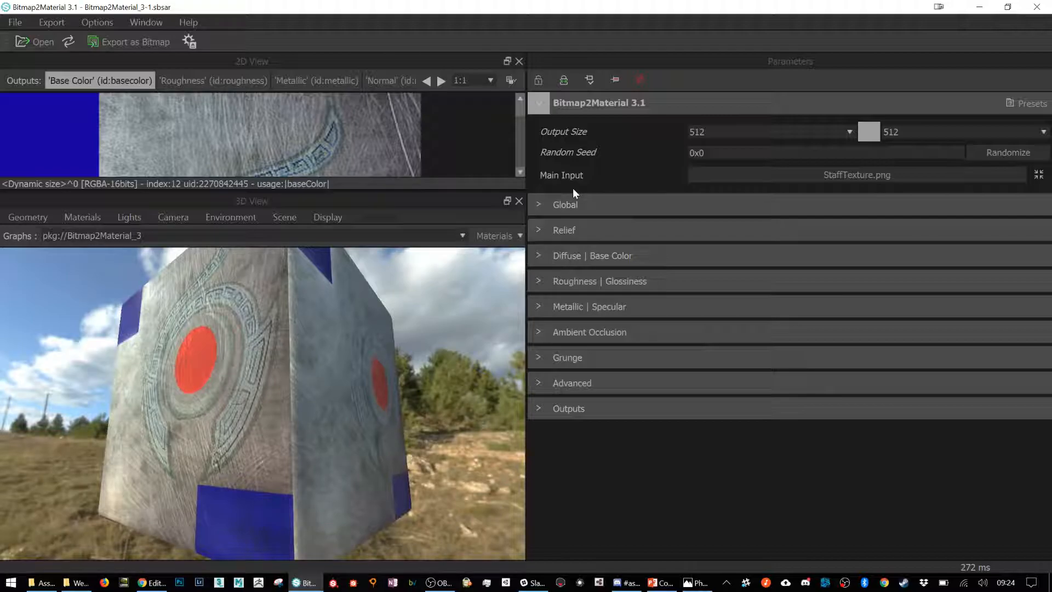
# Expand the Relief settings and set the Relief Balance's Low Frequencies to -0.570 while viewing the texture up close.
pyautogui.click(539, 206)
pyautogui.click(539, 206)
pyautogui.click(531, 229)
pyautogui.moveTo(196, 396); pyautogui.dragTo(86, 299)
pyautogui.scroll(5, 238, 361)
pyautogui.scroll(-4, 245, 363)
pyautogui.scroll(3, 265, 357)
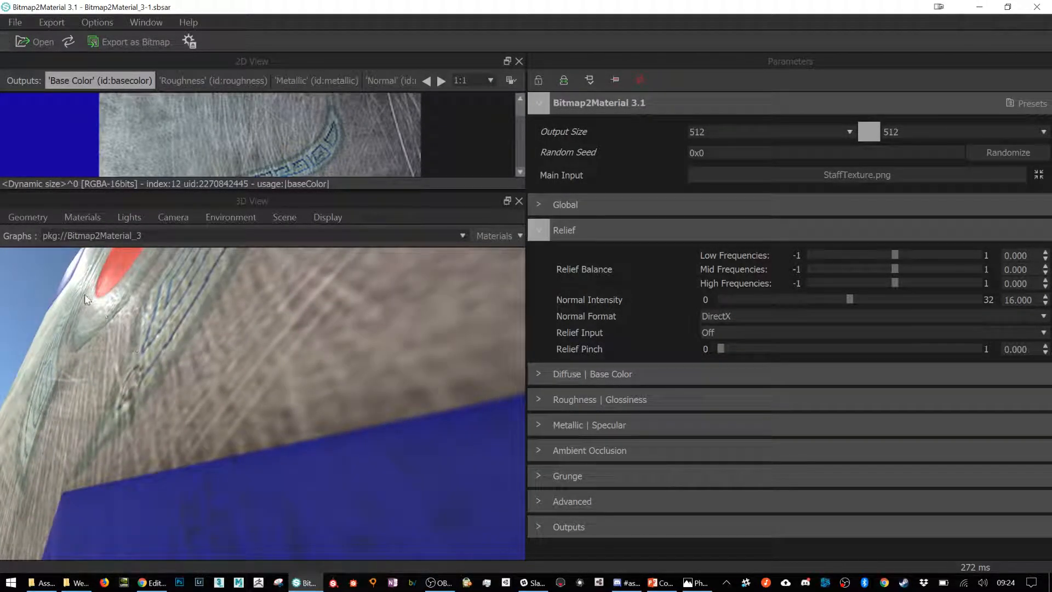
pyautogui.moveTo(898, 258); pyautogui.dragTo(832, 258)
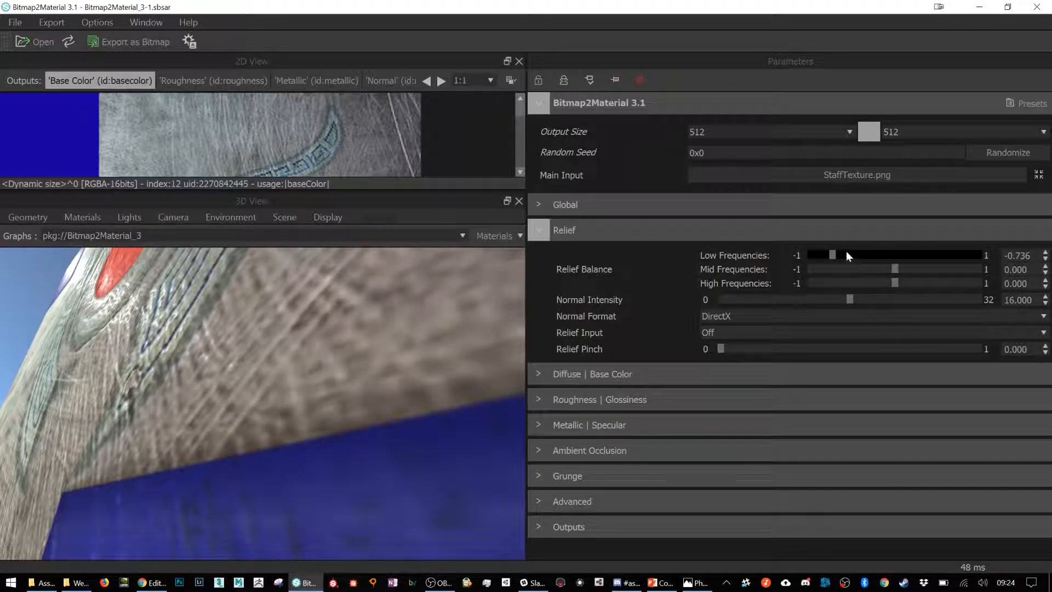
pyautogui.moveTo(833, 254)
pyautogui.mouseDown()
pyautogui.moveTo(897, 258)
pyautogui.moveTo(845, 258)
pyautogui.mouseUp()
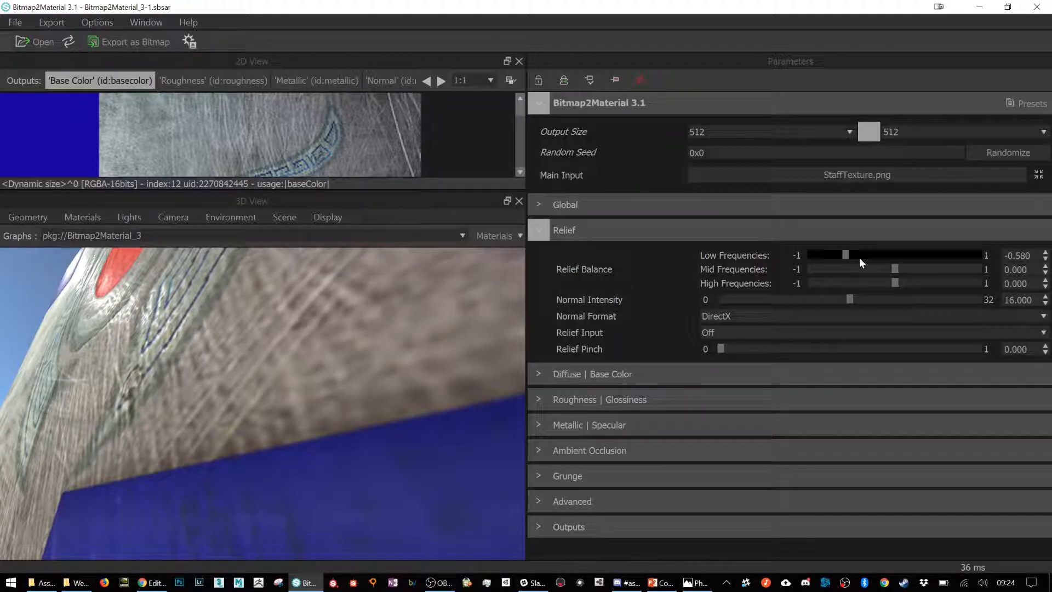
pyautogui.moveTo(849, 255)
pyautogui.mouseDown()
pyautogui.moveTo(871, 255)
pyautogui.moveTo(848, 258)
pyautogui.mouseUp()
# Raise the Relief Balance's High Frequencies to 0.971 and check the surface detail on the cube.
pyautogui.moveTo(154, 331); pyautogui.dragTo(169, 334)
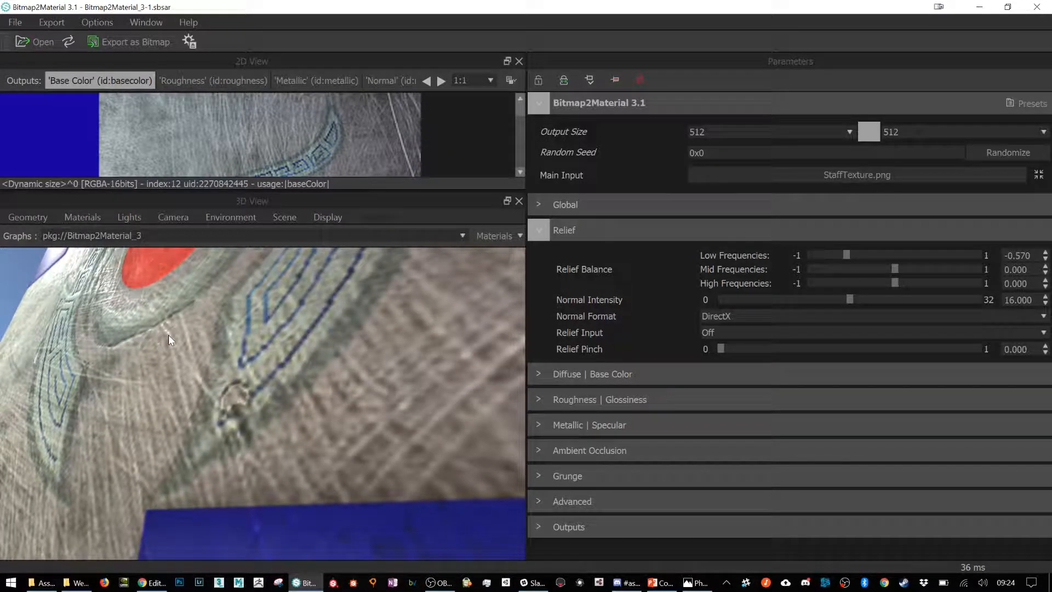
pyautogui.moveTo(894, 283); pyautogui.dragTo(974, 287)
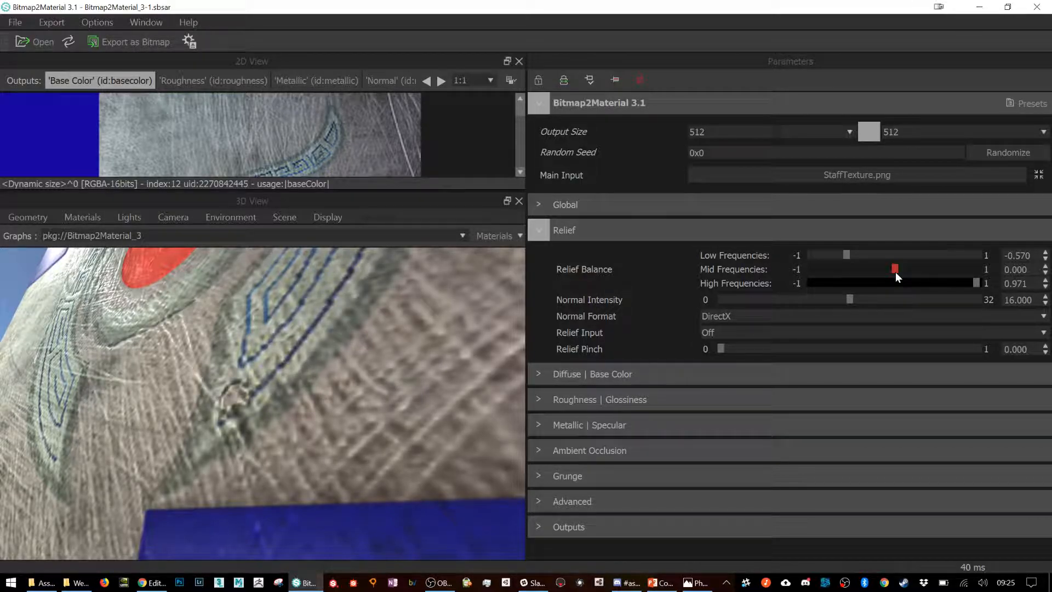
pyautogui.moveTo(107, 327); pyautogui.dragTo(92, 294)
pyautogui.scroll(2, 105, 293)
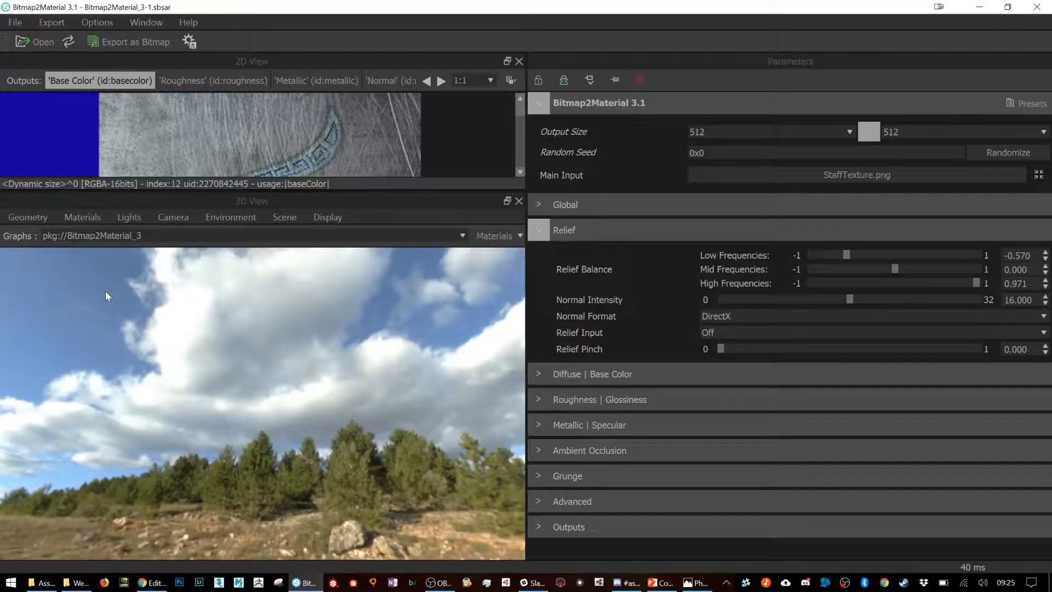
pyautogui.scroll(-3, 107, 288)
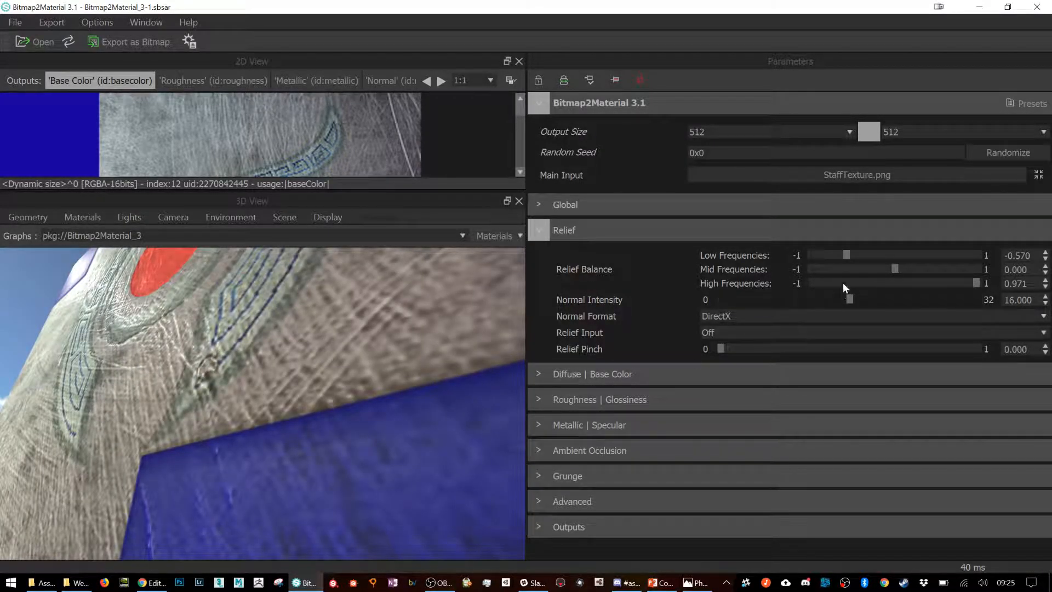
# Rebalance the relief to Low Frequencies -0.365, Mid Frequencies 0.014 and High Frequencies 0.590.
pyautogui.moveTo(846, 254); pyautogui.dragTo(755, 254)
pyautogui.moveTo(991, 251); pyautogui.dragTo(784, 257)
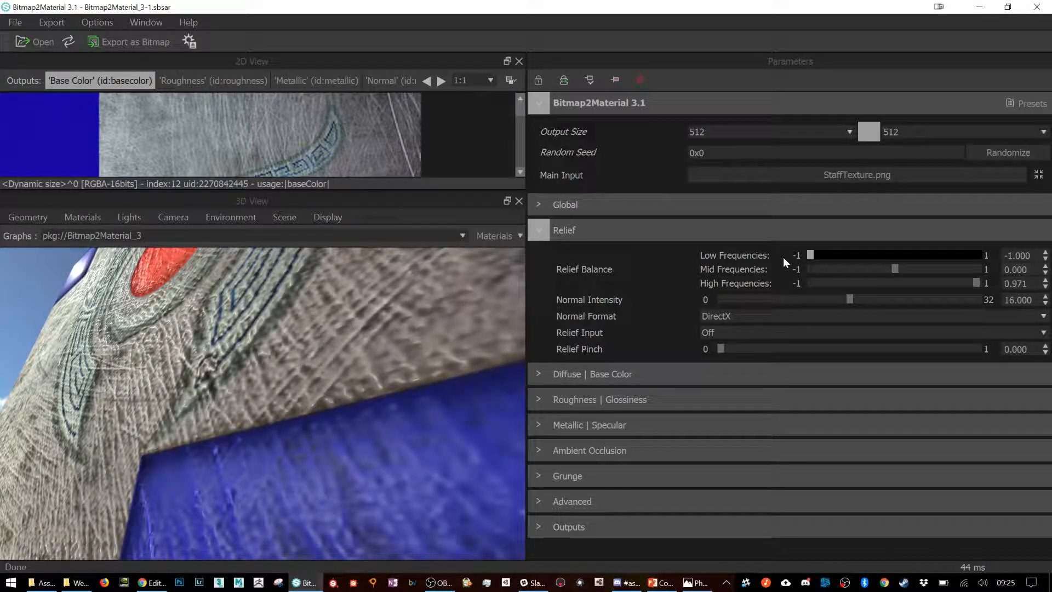
pyautogui.moveTo(903, 258); pyautogui.dragTo(866, 254)
pyautogui.moveTo(976, 284); pyautogui.dragTo(942, 283)
pyautogui.click(944, 282)
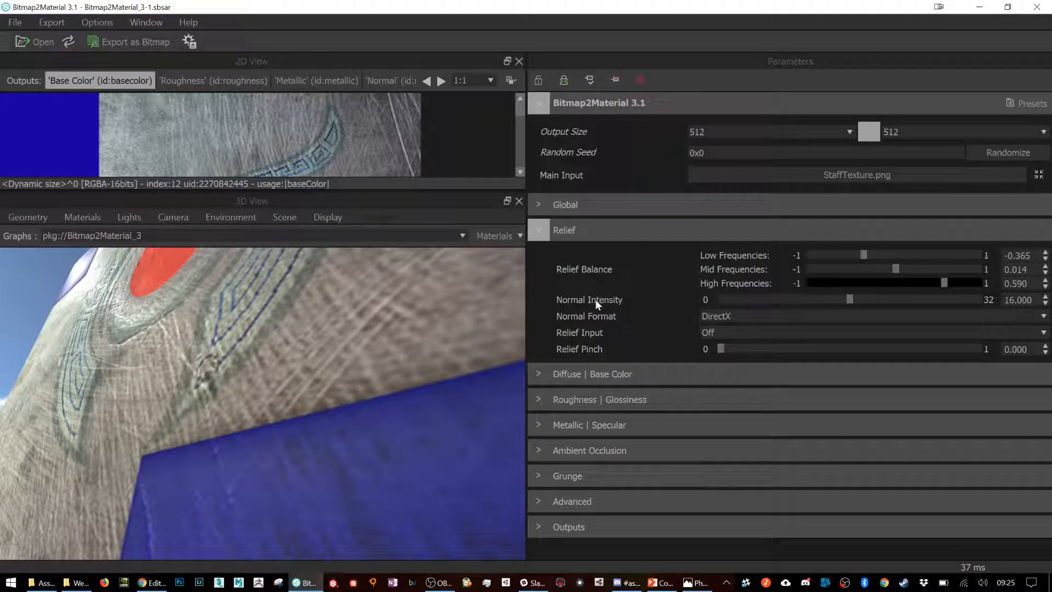
# Set the Normal Intensity to the maximum of 32 and inspect the relief around the red circle.
pyautogui.moveTo(848, 299); pyautogui.dragTo(1028, 298)
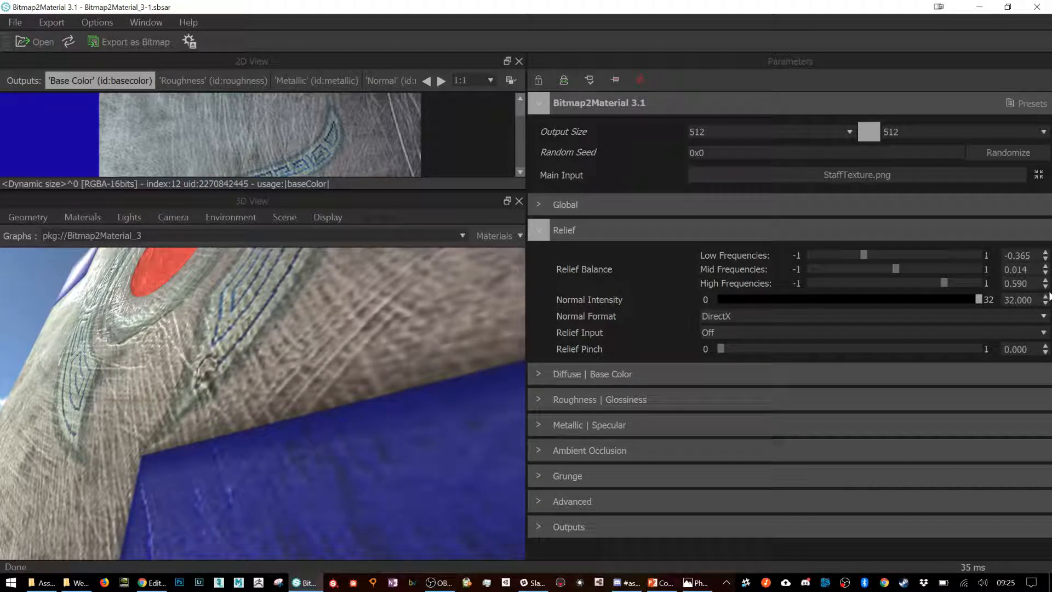
pyautogui.moveTo(362, 357); pyautogui.dragTo(331, 416)
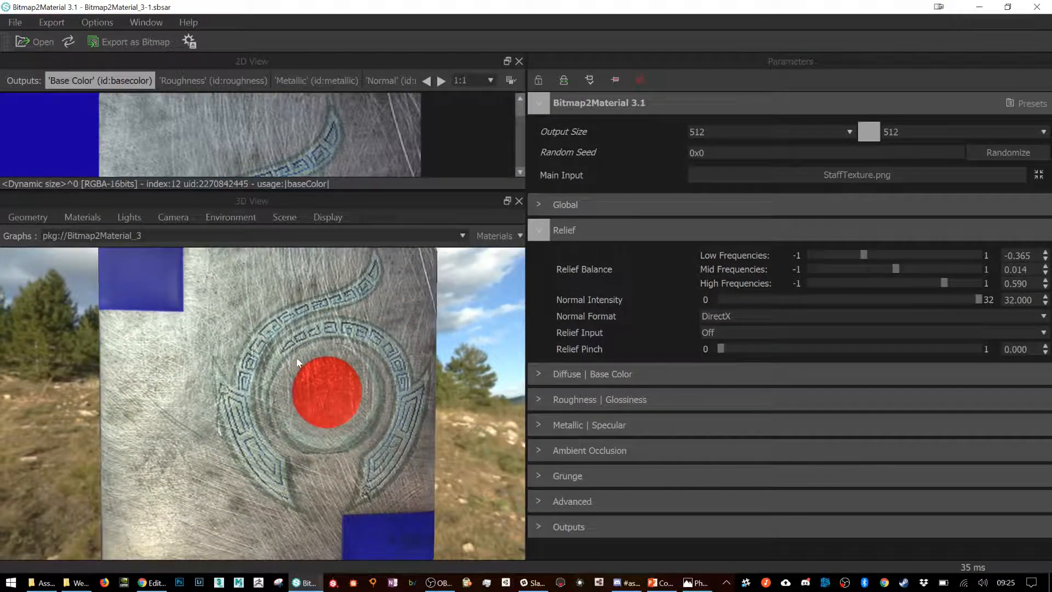
pyautogui.moveTo(291, 356); pyautogui.dragTo(242, 351)
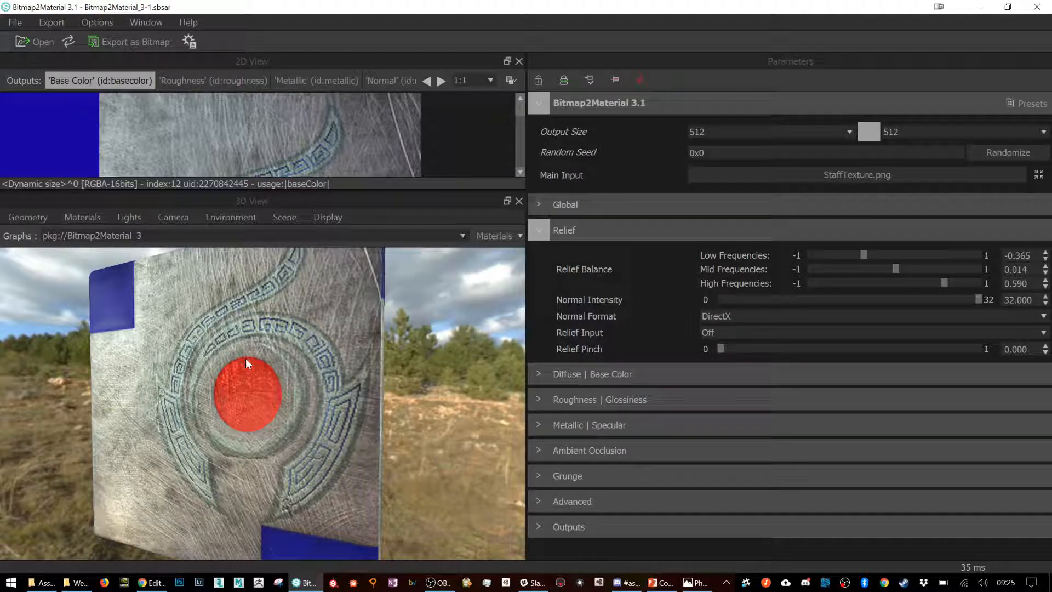
pyautogui.scroll(3, 246, 357)
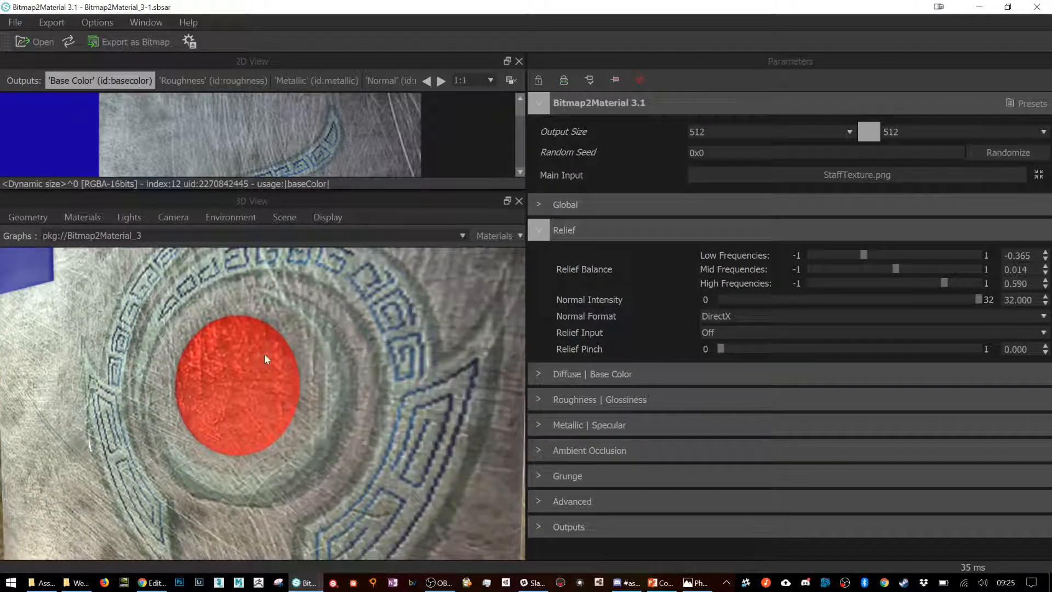
pyautogui.moveTo(264, 359); pyautogui.dragTo(322, 343)
# Reduce the Relief Balance to Low Frequencies -0.414, Mid Frequencies -0.160 and High Frequencies -0.043.
pyautogui.moveTo(864, 255); pyautogui.dragTo(881, 268)
pyautogui.moveTo(944, 283); pyautogui.dragTo(891, 283)
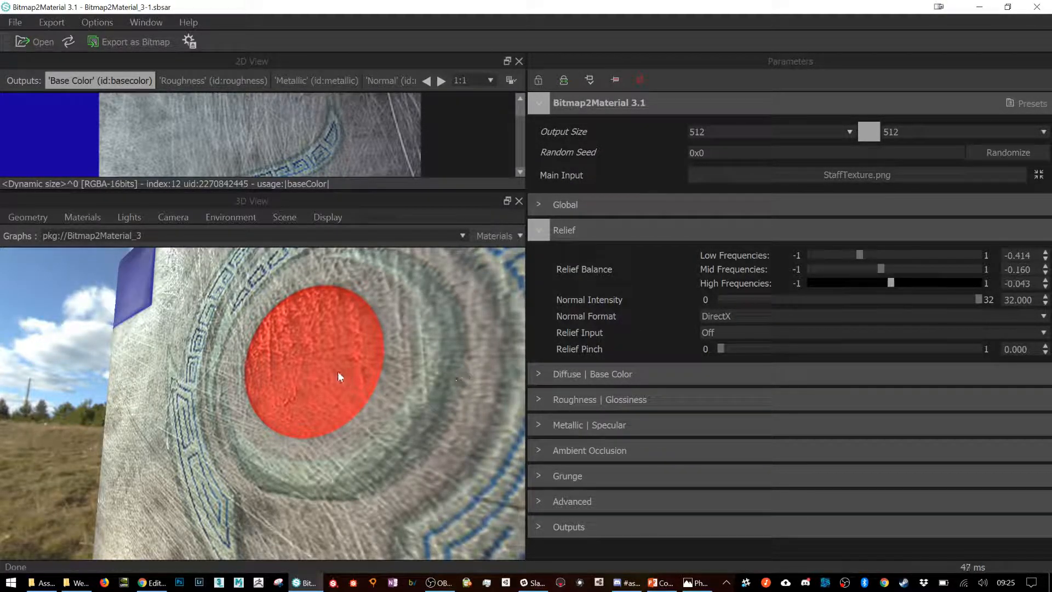
pyautogui.scroll(4, 307, 341)
pyautogui.scroll(-5, 305, 341)
# Lower the Normal Intensity to 24.969 and check the engraved pattern on the cube.
pyautogui.moveTo(305, 341); pyautogui.dragTo(291, 310)
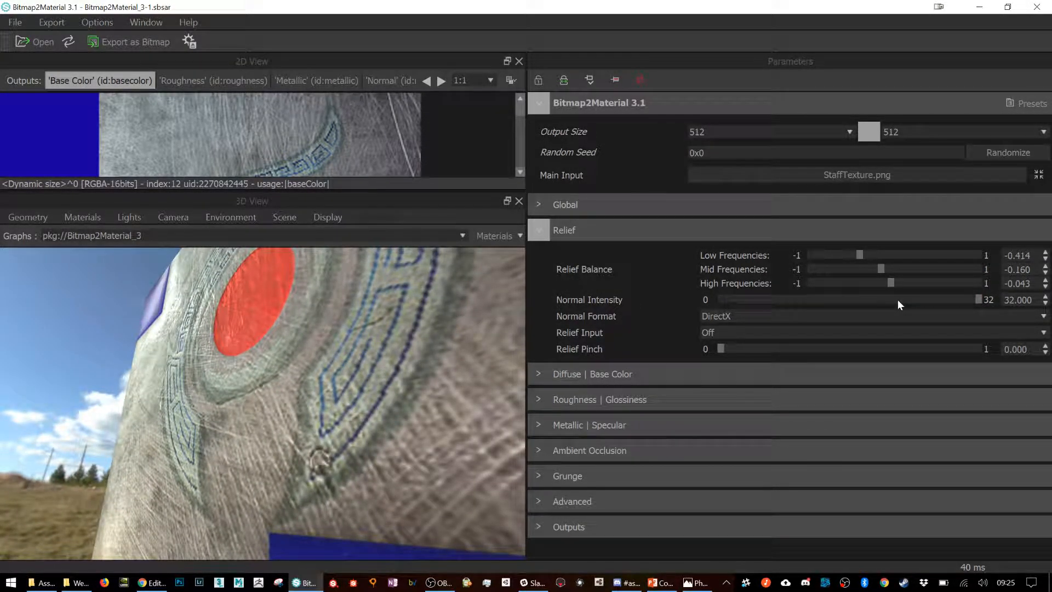
pyautogui.moveTo(977, 298); pyautogui.dragTo(922, 298)
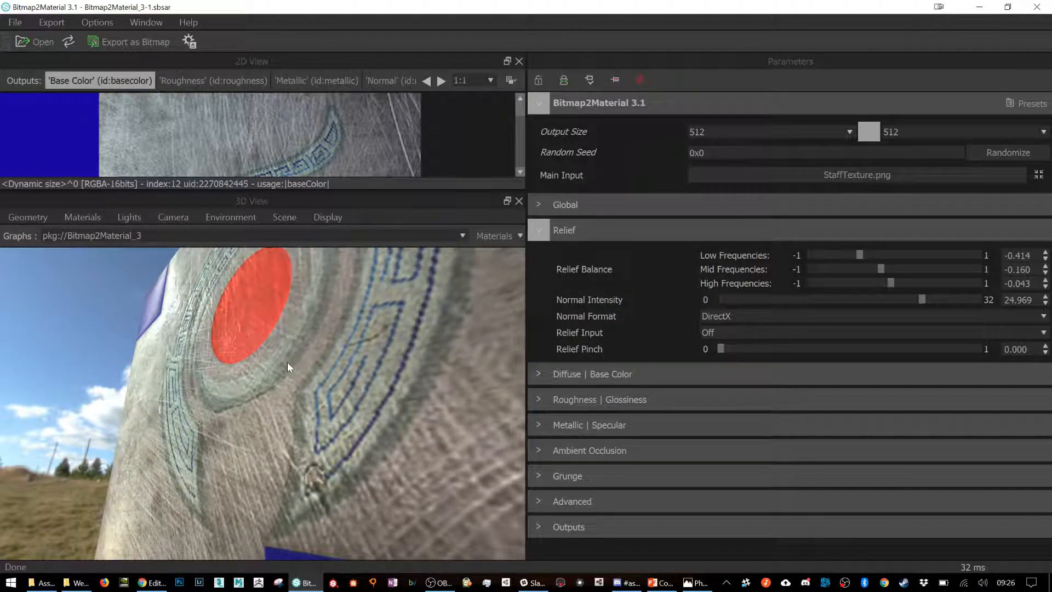
pyautogui.moveTo(186, 337); pyautogui.dragTo(170, 318)
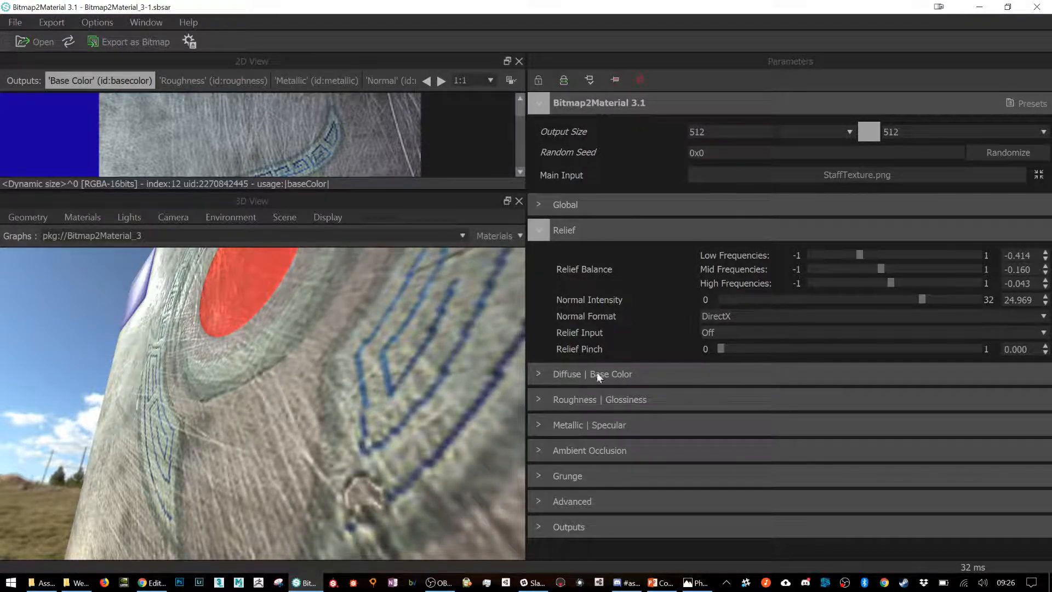
# Set the Relief Pinch to 0.363 and its radius to 0.589, and collapse the Relief settings.
pyautogui.moveTo(722, 349); pyautogui.dragTo(814, 349)
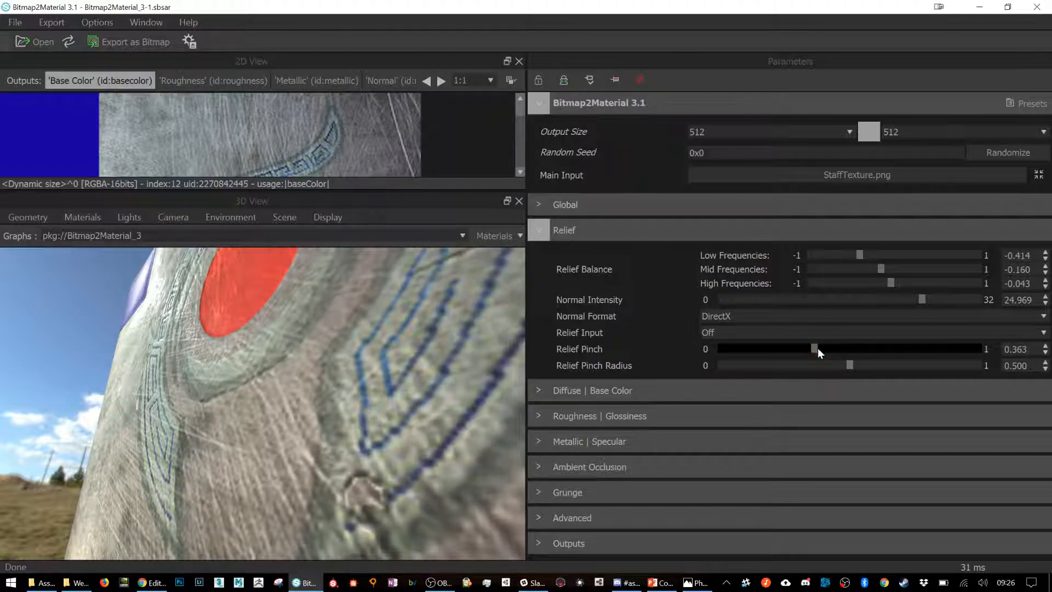
pyautogui.click(850, 365)
pyautogui.moveTo(777, 366); pyautogui.dragTo(873, 358)
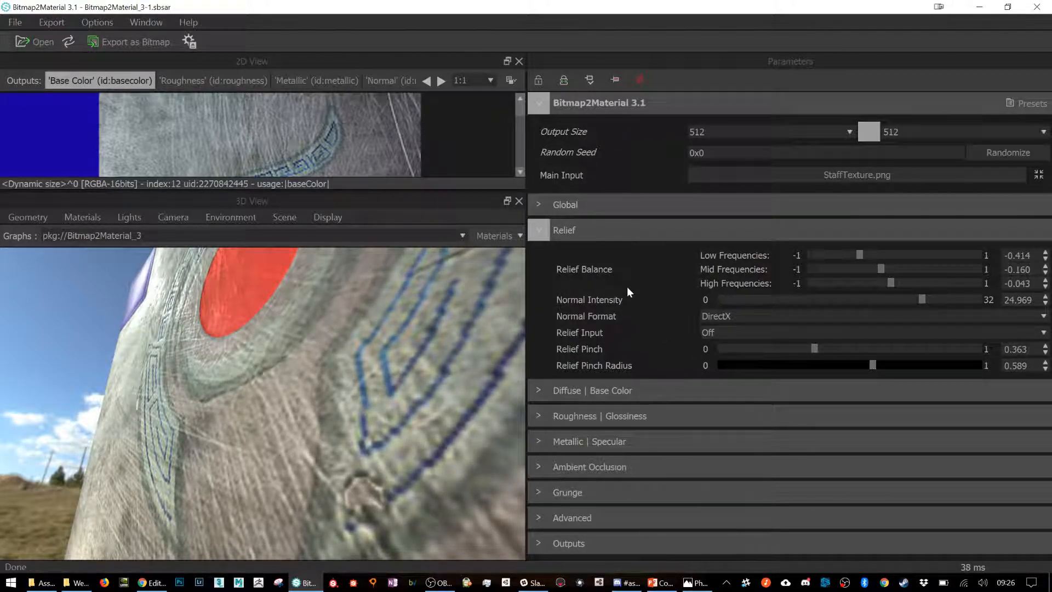
pyautogui.click(534, 230)
# Expand the Roughness | Glossiness settings and set the Roughness Value to 0.401 after comparing rougher and glossier looks.
pyautogui.moveTo(377, 348); pyautogui.dragTo(328, 388)
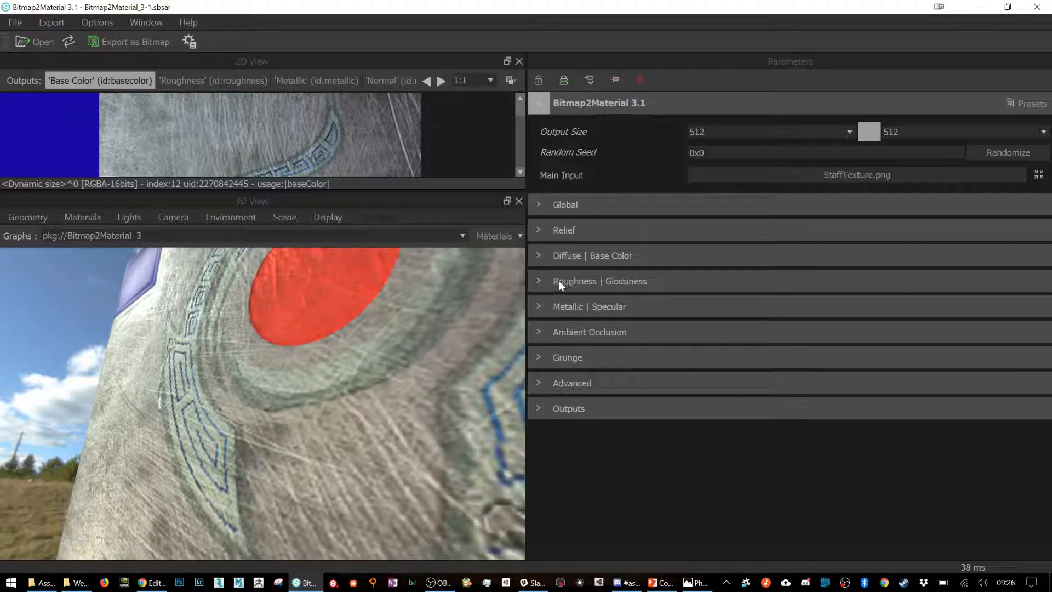
pyautogui.click(535, 281)
pyautogui.moveTo(327, 404); pyautogui.dragTo(358, 400)
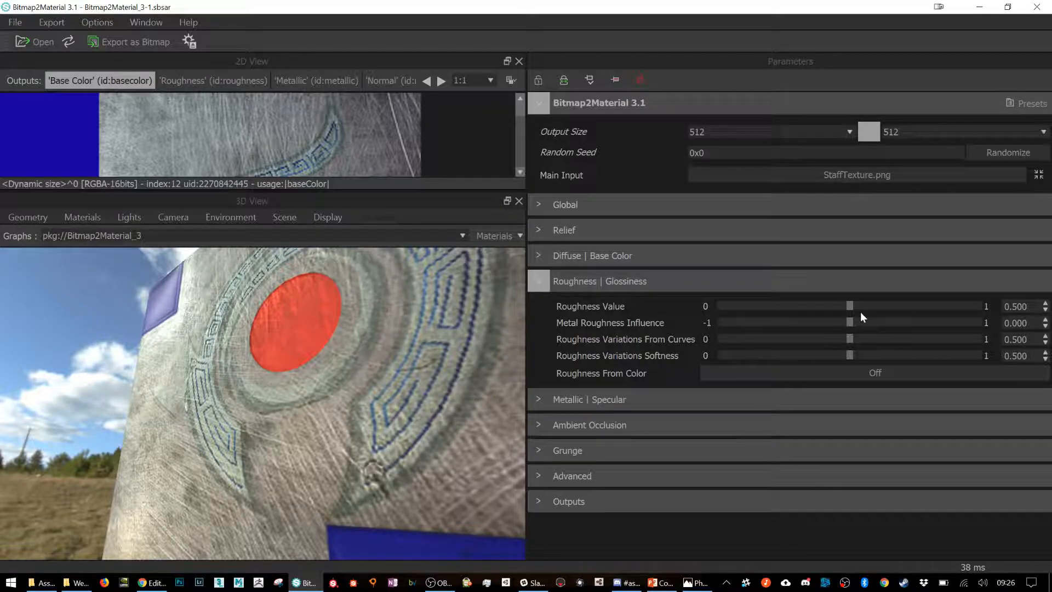
pyautogui.moveTo(850, 307); pyautogui.dragTo(986, 309)
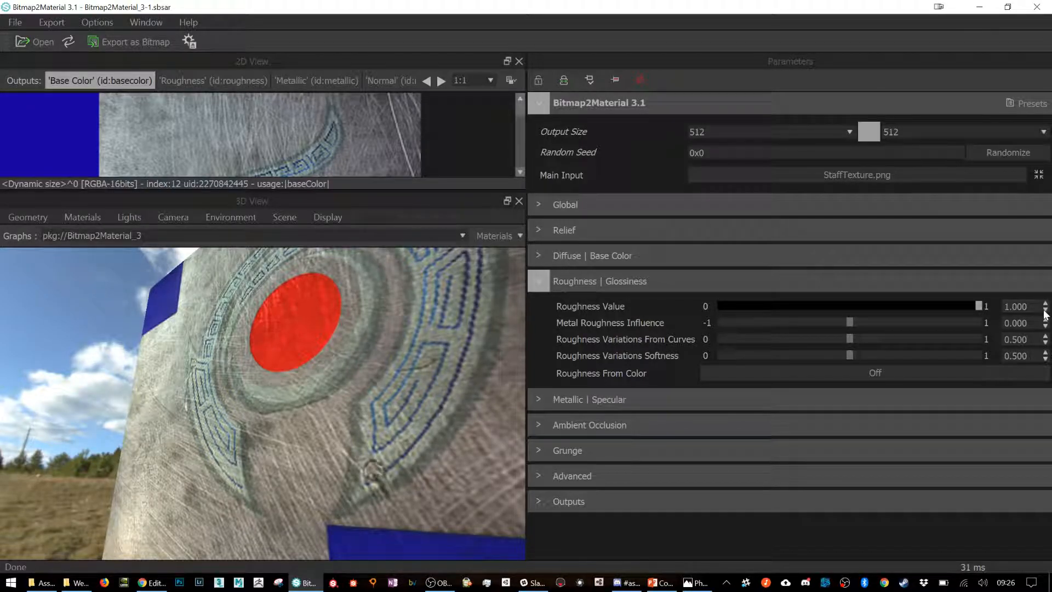
pyautogui.moveTo(981, 306); pyautogui.dragTo(807, 311)
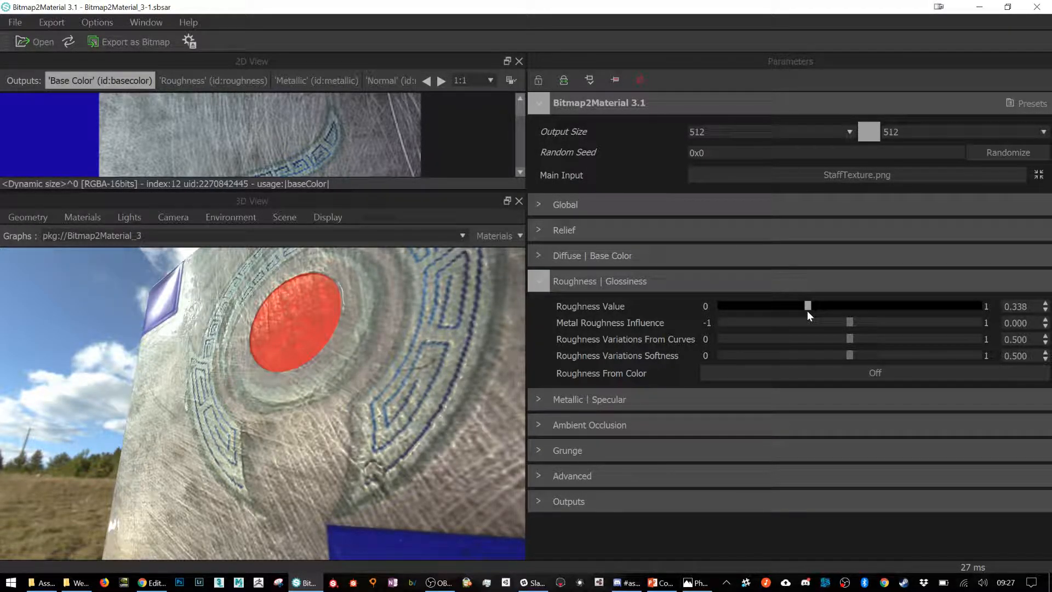
pyautogui.moveTo(807, 310); pyautogui.dragTo(823, 308)
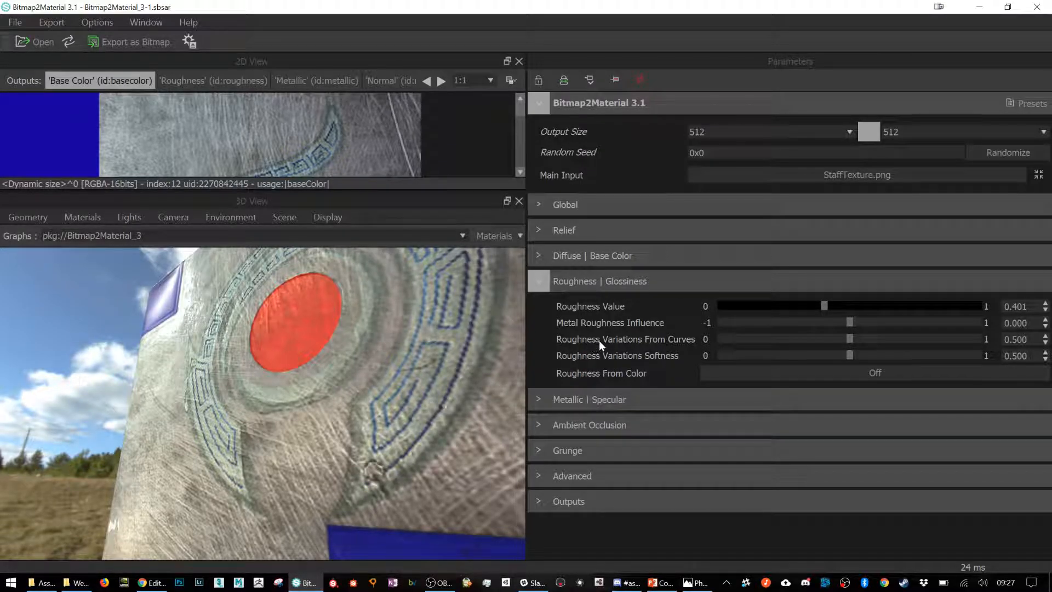
# Set Roughness Variations From Curves to 0.561 and Metal Roughness Influence to -0.318.
pyautogui.moveTo(345, 399); pyautogui.dragTo(376, 403)
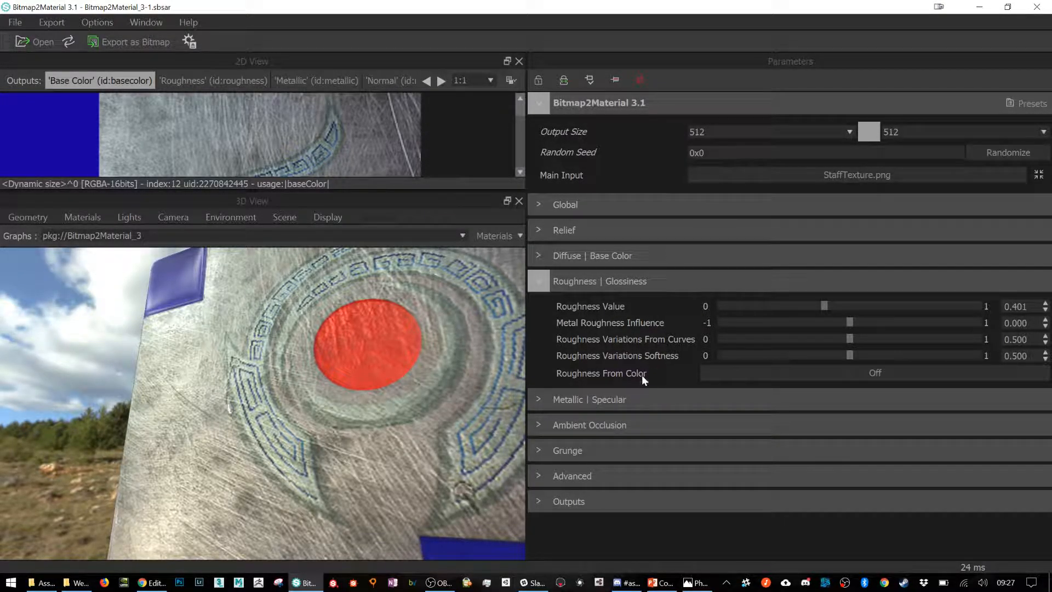
pyautogui.click(853, 340)
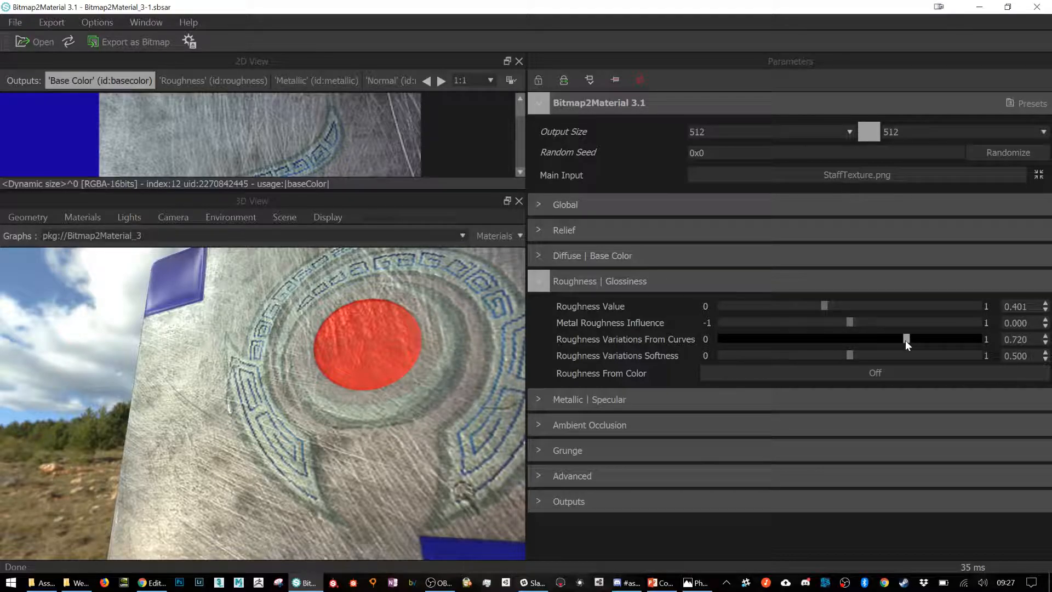
pyautogui.click(790, 339)
pyautogui.click(862, 338)
pyautogui.moveTo(850, 323); pyautogui.dragTo(914, 323)
pyautogui.click(807, 323)
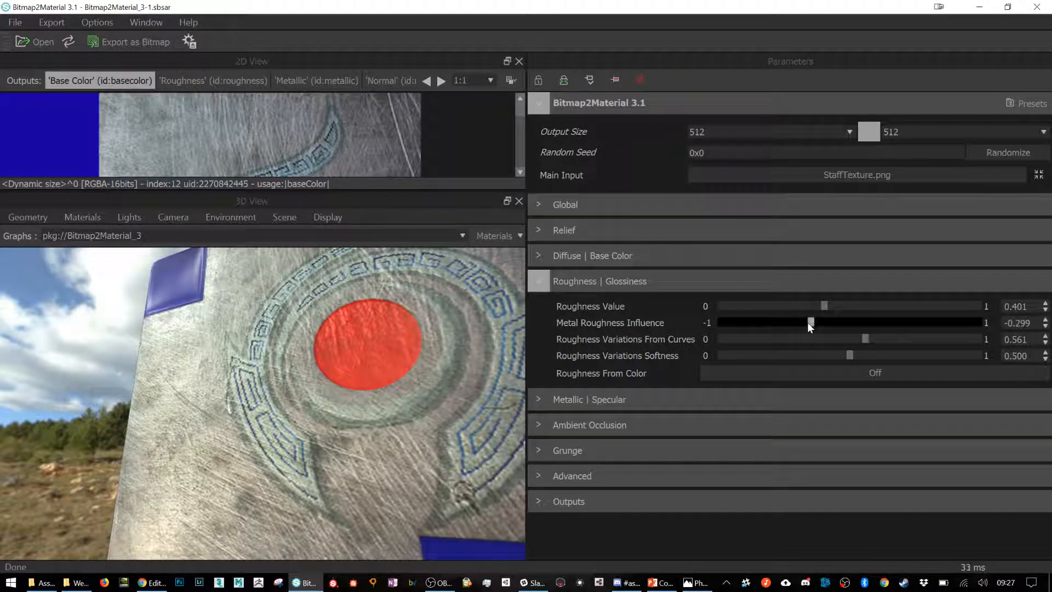
# Turn on Roughness From Color, set its value to 0.689, and check the result on the cube.
pyautogui.click(826, 373)
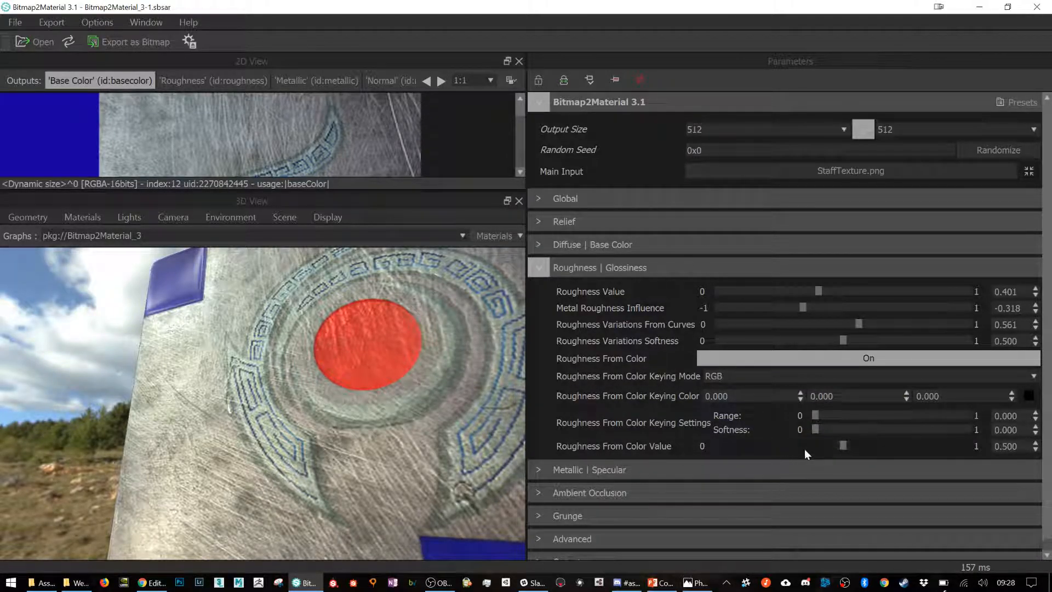
pyautogui.moveTo(844, 446); pyautogui.dragTo(891, 445)
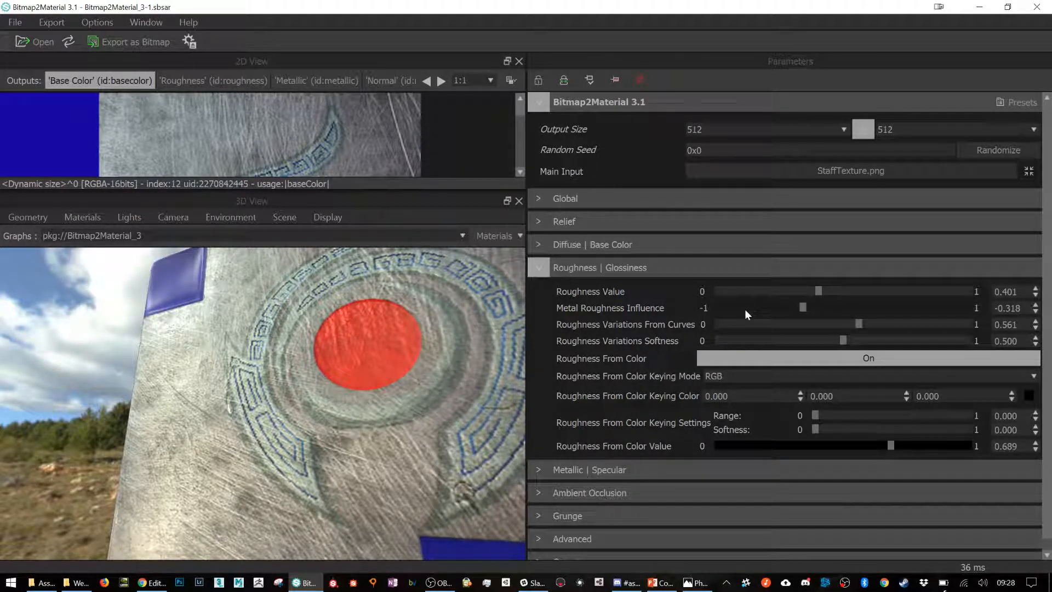
pyautogui.moveTo(341, 367); pyautogui.dragTo(306, 329)
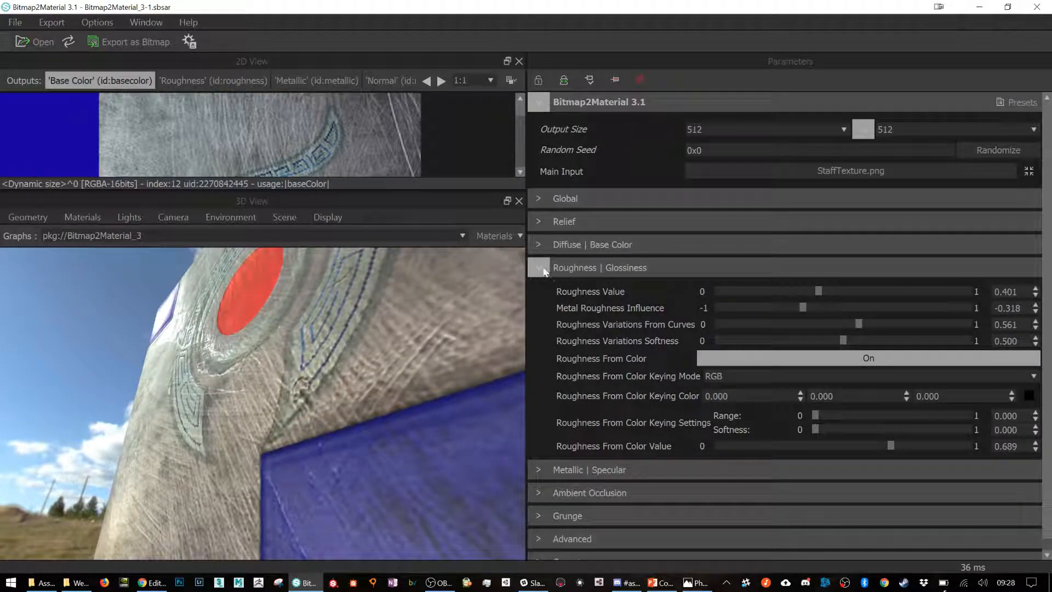
# Raise the Roughness Value to 0.428 and collapse the Roughness | Glossiness settings.
pyautogui.moveTo(818, 290); pyautogui.dragTo(832, 291)
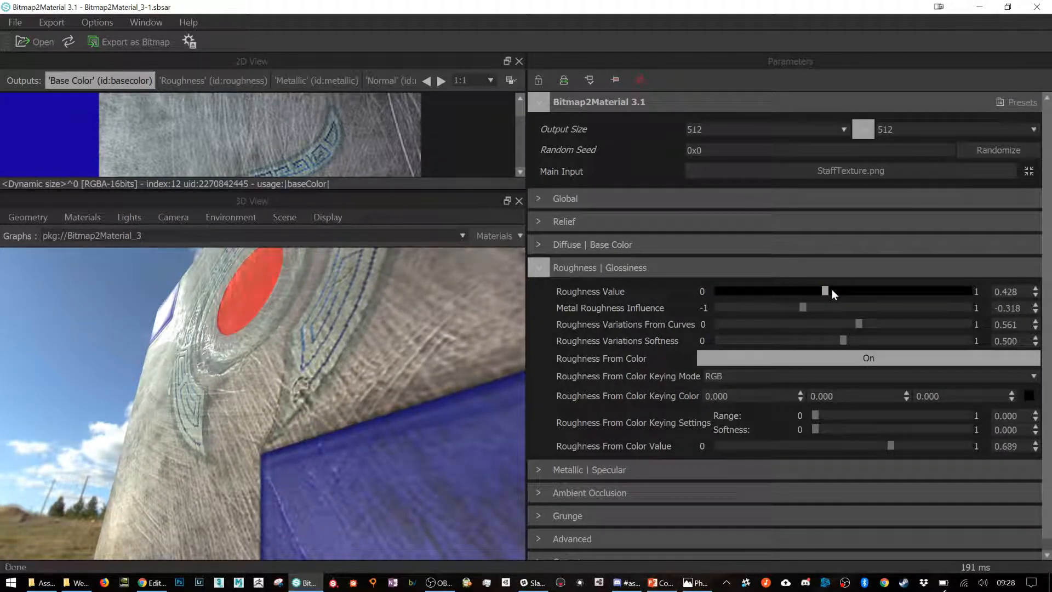
pyautogui.click(551, 269)
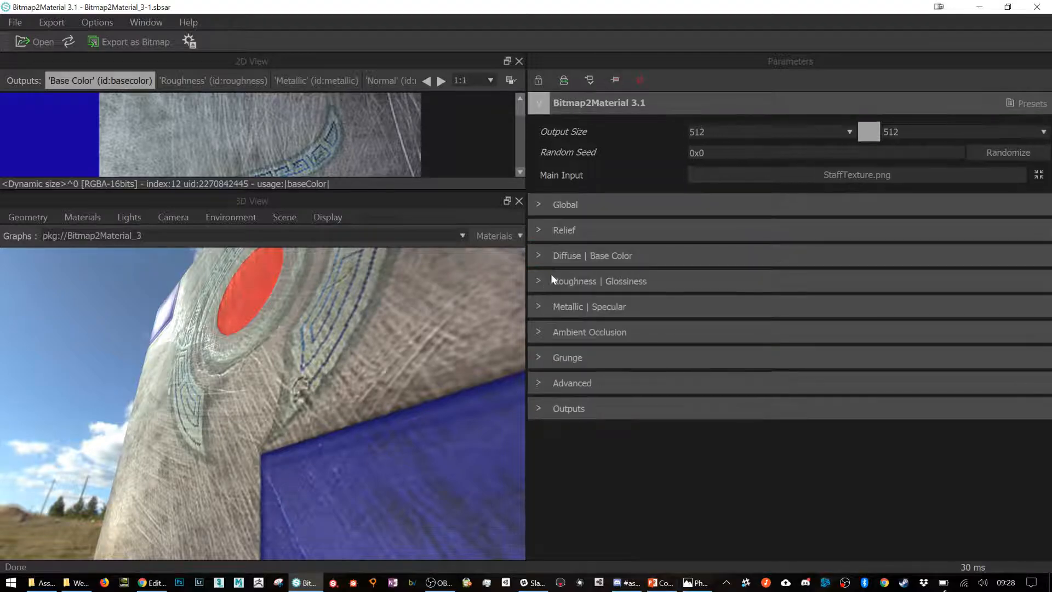
# Expand the Metallic | Specular settings and, after comparing a fully metallic look, set Metal Minimum Value to 0.161 and Metallic Dirt to 0.904.
pyautogui.click(539, 306)
pyautogui.moveTo(386, 372); pyautogui.dragTo(409, 412)
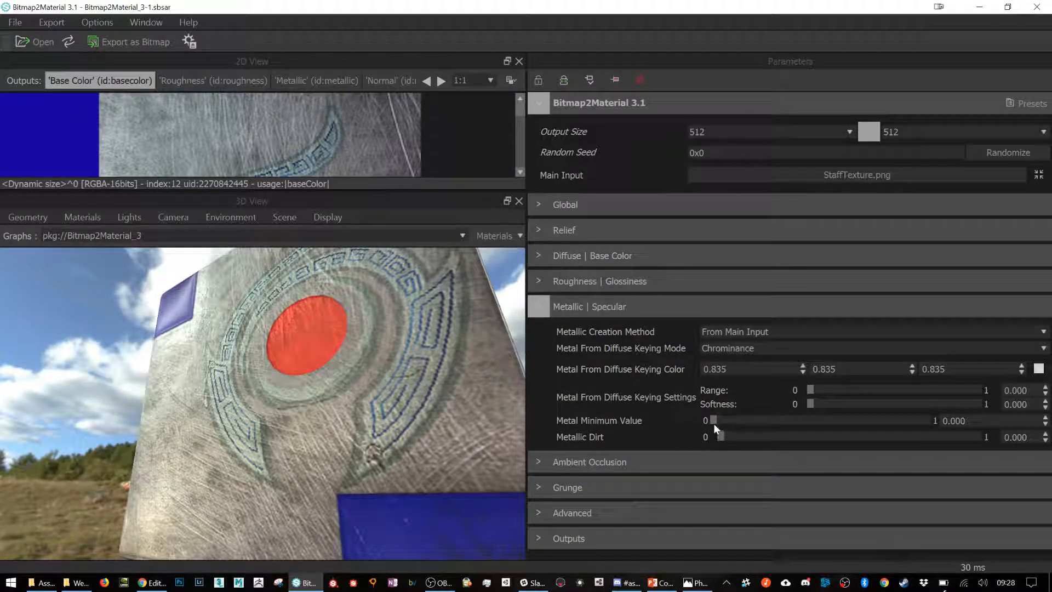
pyautogui.moveTo(714, 421); pyautogui.dragTo(966, 425)
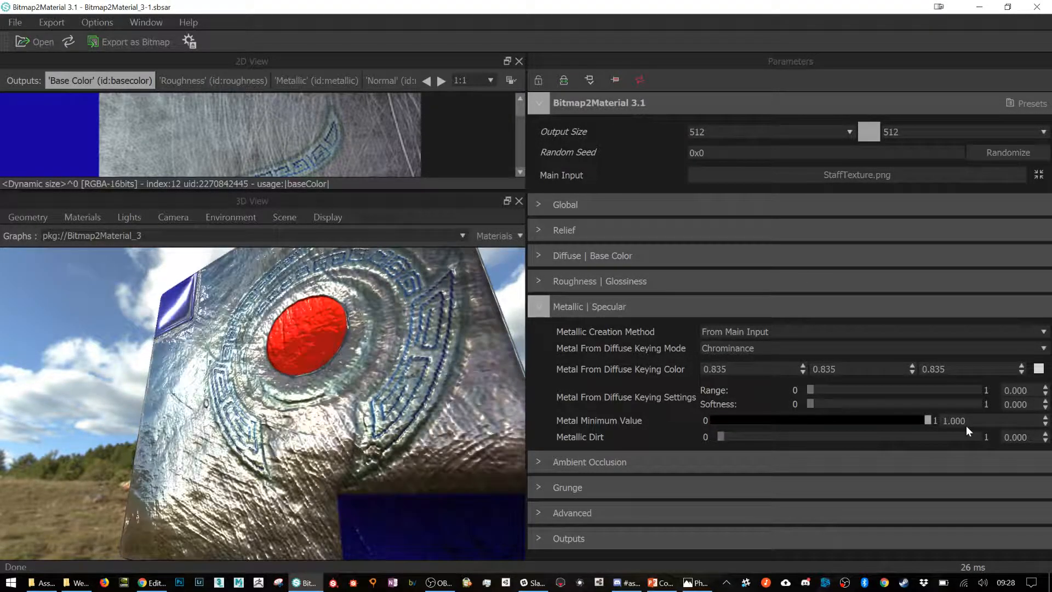
pyautogui.moveTo(278, 427); pyautogui.dragTo(314, 448)
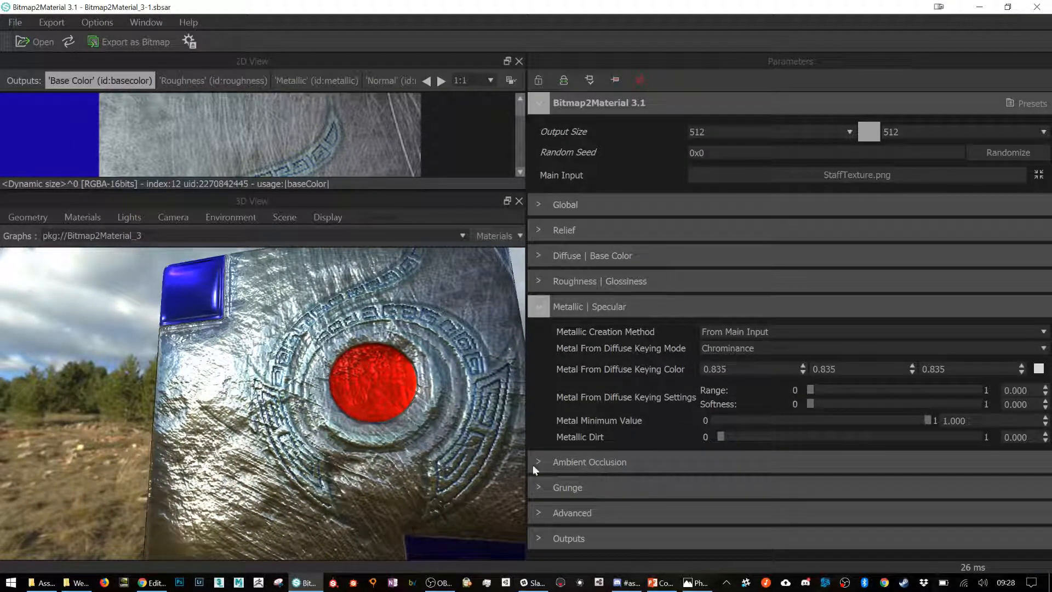
pyautogui.moveTo(927, 420); pyautogui.dragTo(813, 439)
pyautogui.click(888, 437)
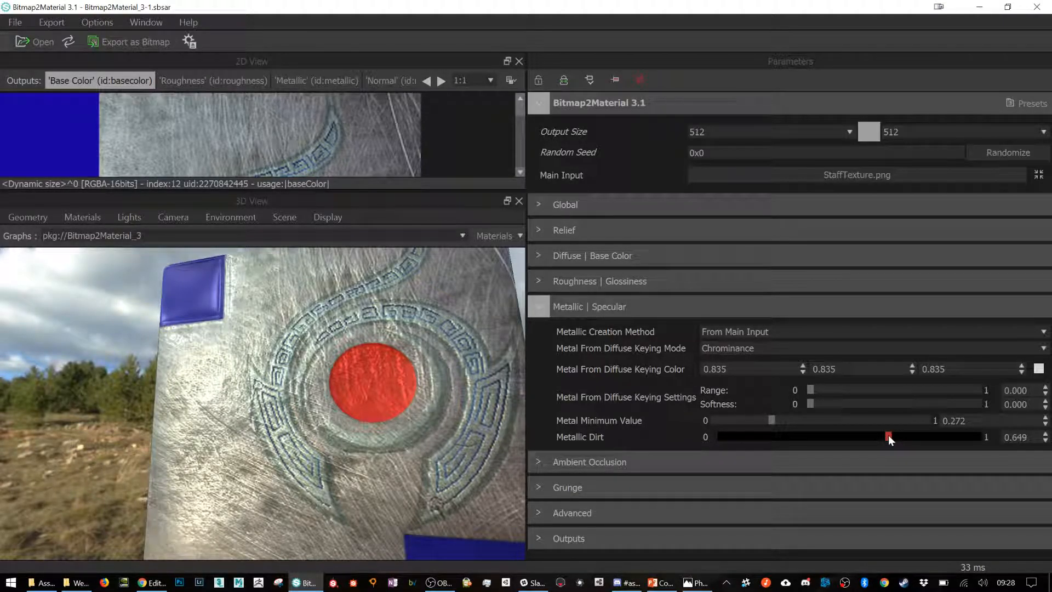
pyautogui.moveTo(888, 435); pyautogui.dragTo(955, 437)
pyautogui.moveTo(769, 421); pyautogui.dragTo(748, 421)
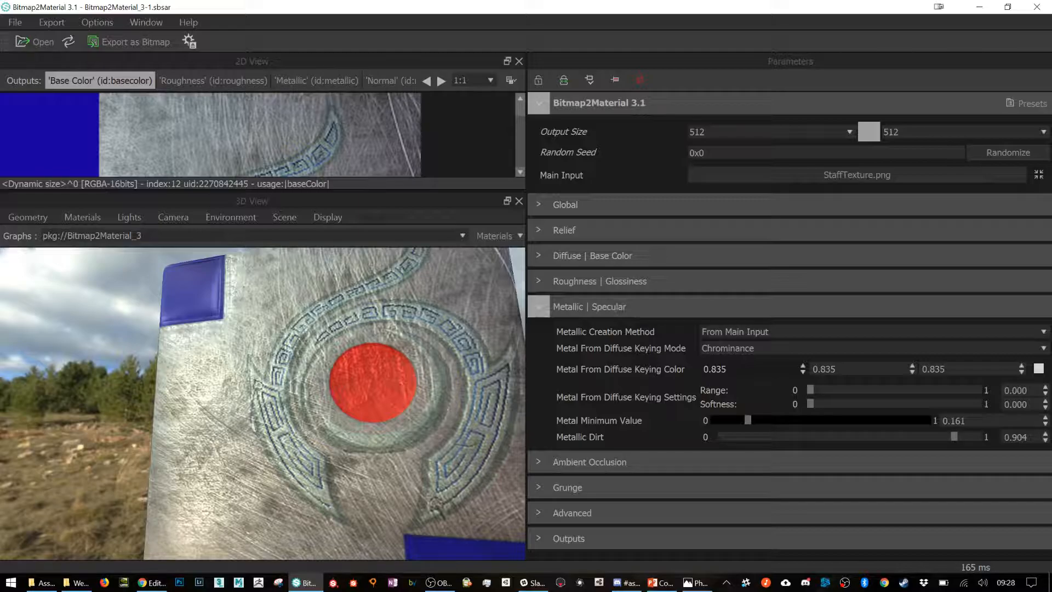
pyautogui.moveTo(429, 420)
pyautogui.mouseDown()
pyautogui.moveTo(381, 406)
pyautogui.moveTo(396, 443)
pyautogui.moveTo(325, 411)
pyautogui.moveTo(439, 427)
pyautogui.mouseUp()
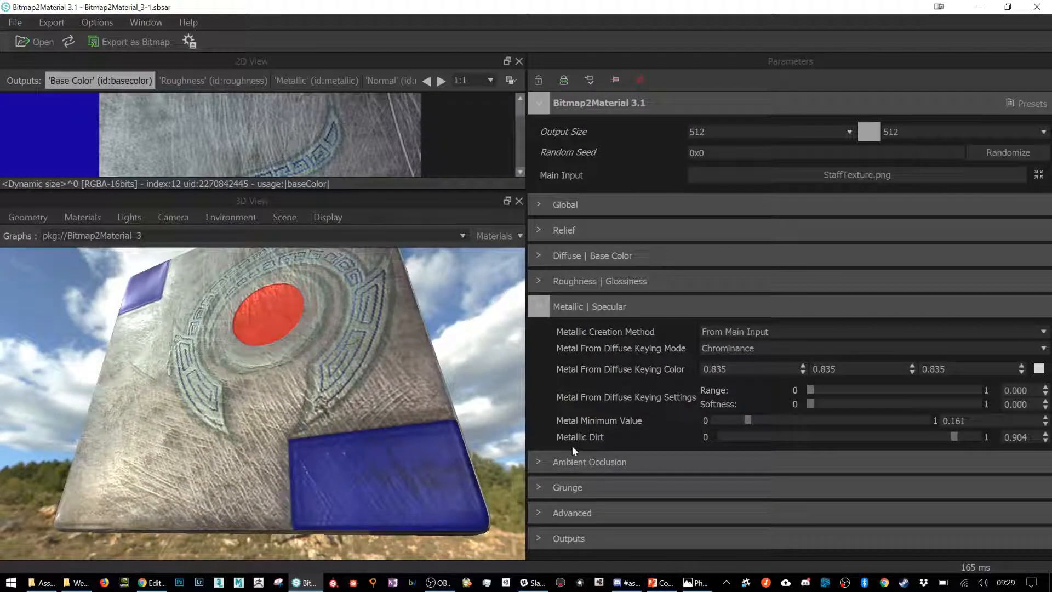
# Expand the Ambient Occlusion settings and set the AO Balance to 0.160 low, 0.551 mid and 0.561 high frequencies, checking the cube.
pyautogui.click(581, 462)
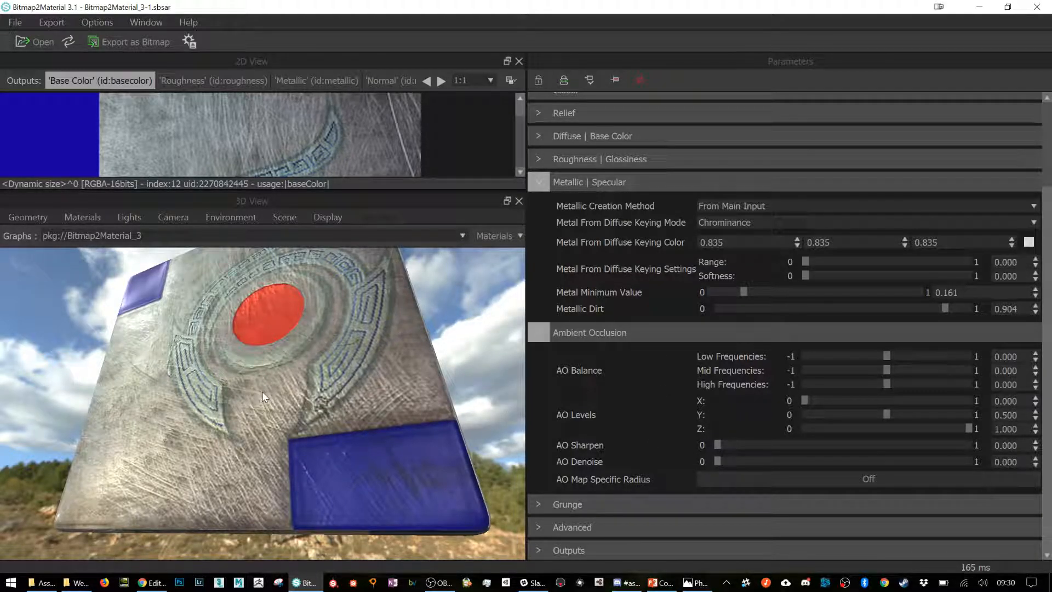
pyautogui.moveTo(239, 444); pyautogui.dragTo(180, 366)
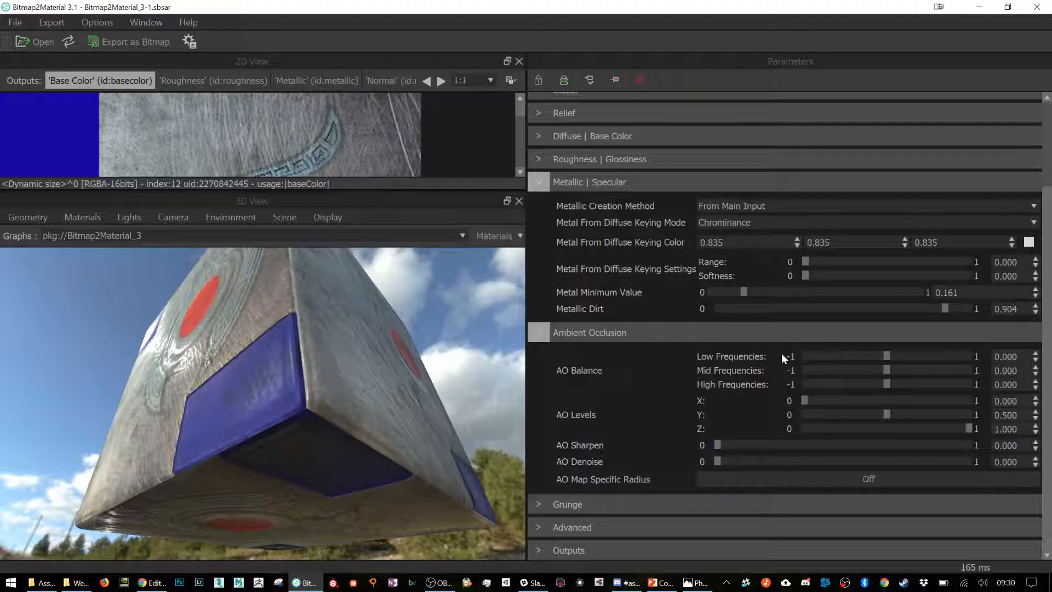
pyautogui.click(825, 356)
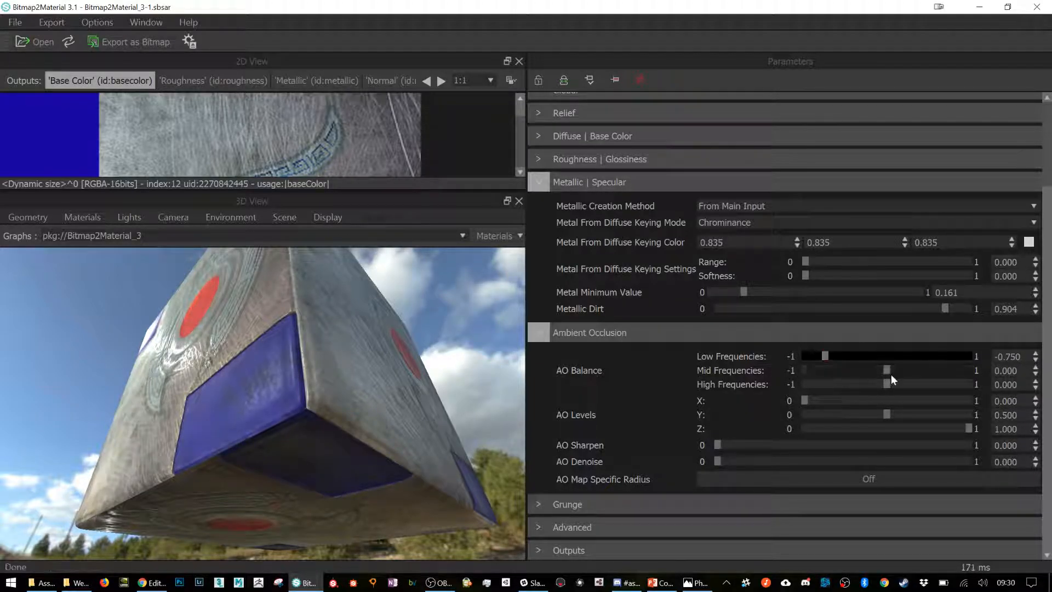
pyautogui.moveTo(826, 355); pyautogui.dragTo(949, 356)
pyautogui.moveTo(340, 373); pyautogui.dragTo(234, 386)
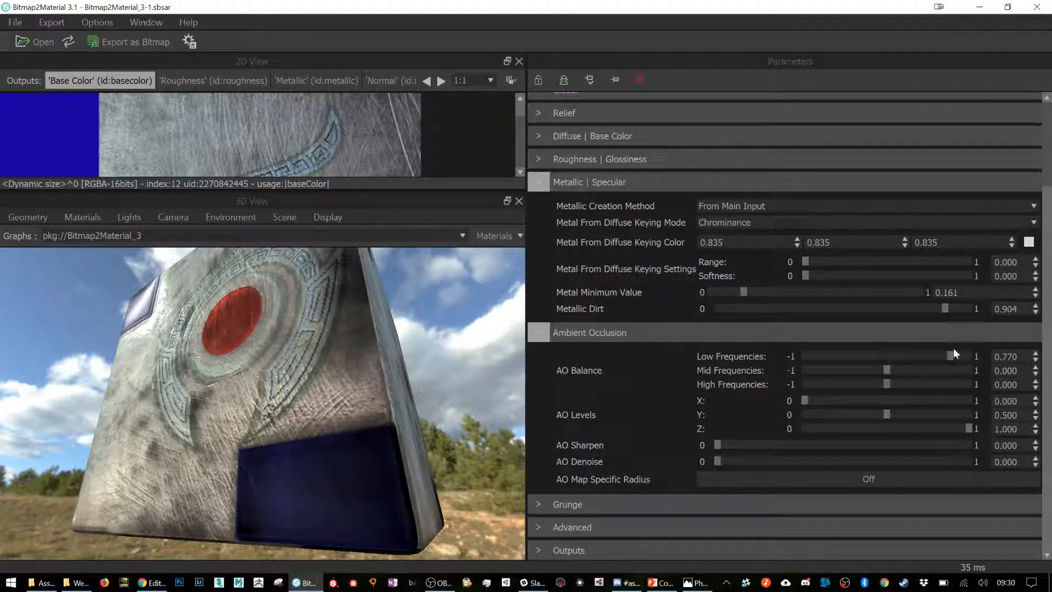
pyautogui.moveTo(953, 353); pyautogui.dragTo(808, 357)
pyautogui.moveTo(1051, 364); pyautogui.dragTo(899, 353)
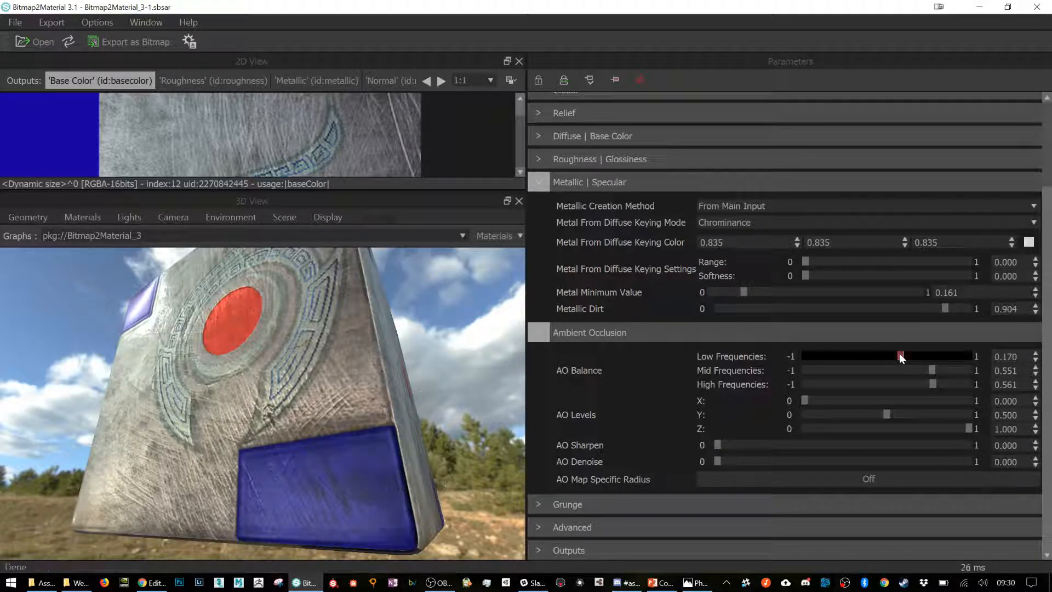
pyautogui.moveTo(154, 378); pyautogui.dragTo(202, 402)
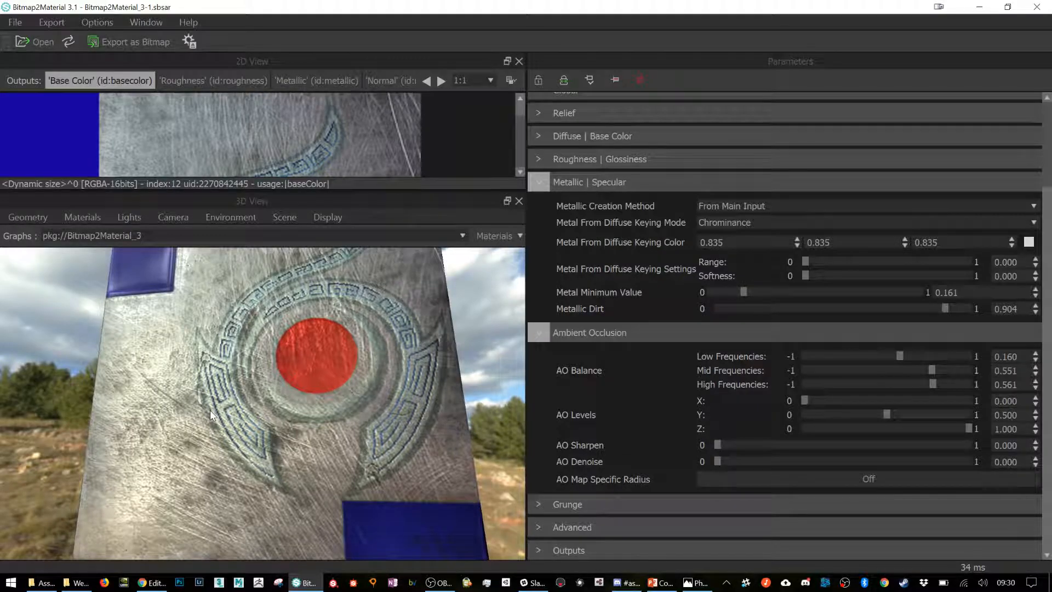
# Set AO Levels Y to 0.510 and Z to 0.895, and collapse the Ambient Occlusion and Metallic | Specular settings.
pyautogui.click(717, 444)
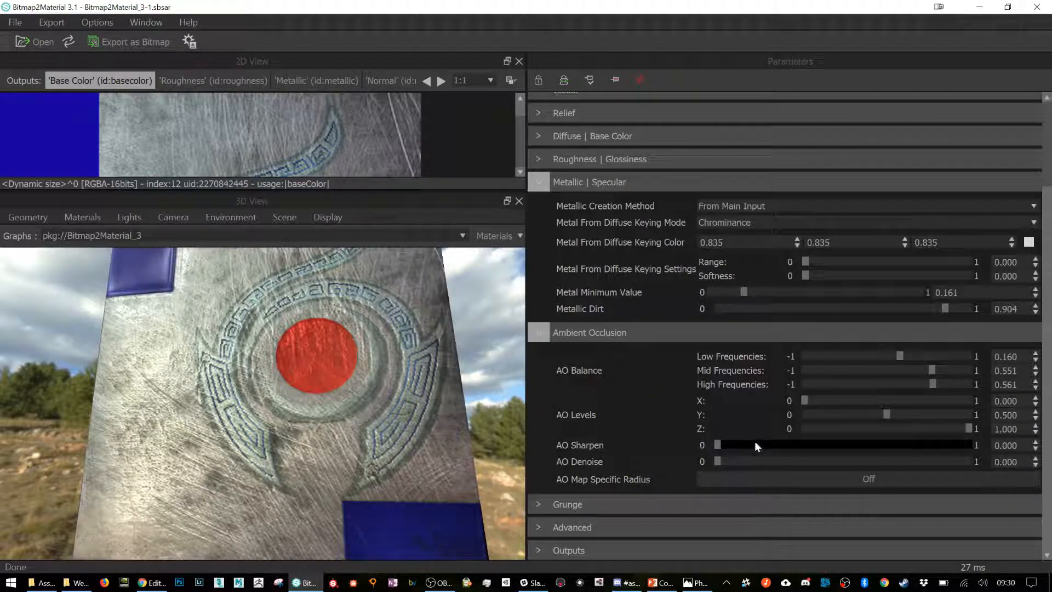
pyautogui.moveTo(805, 400); pyautogui.dragTo(736, 395)
pyautogui.moveTo(894, 413)
pyautogui.mouseDown()
pyautogui.moveTo(1011, 413)
pyautogui.moveTo(871, 412)
pyautogui.moveTo(898, 413)
pyautogui.mouseUp()
pyautogui.click(964, 429)
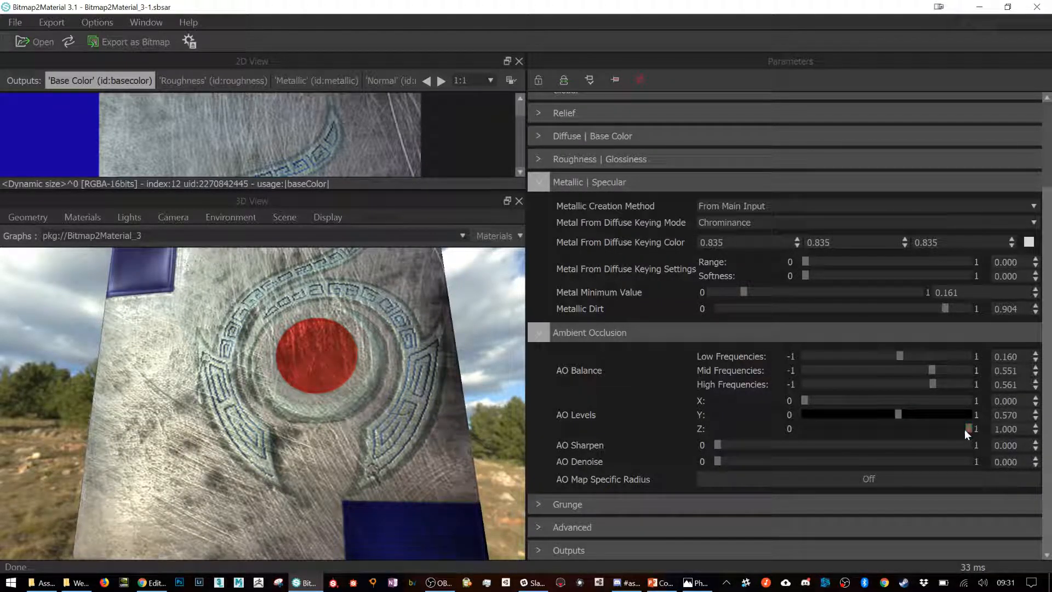
pyautogui.click(950, 429)
pyautogui.moveTo(894, 414); pyautogui.dragTo(887, 413)
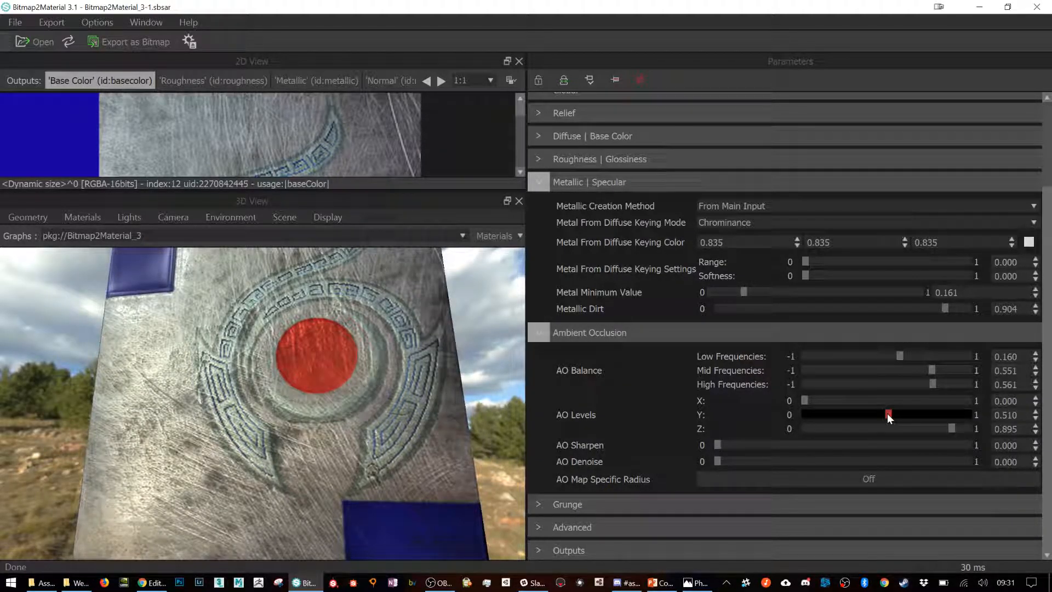
pyautogui.moveTo(395, 446); pyautogui.dragTo(350, 449)
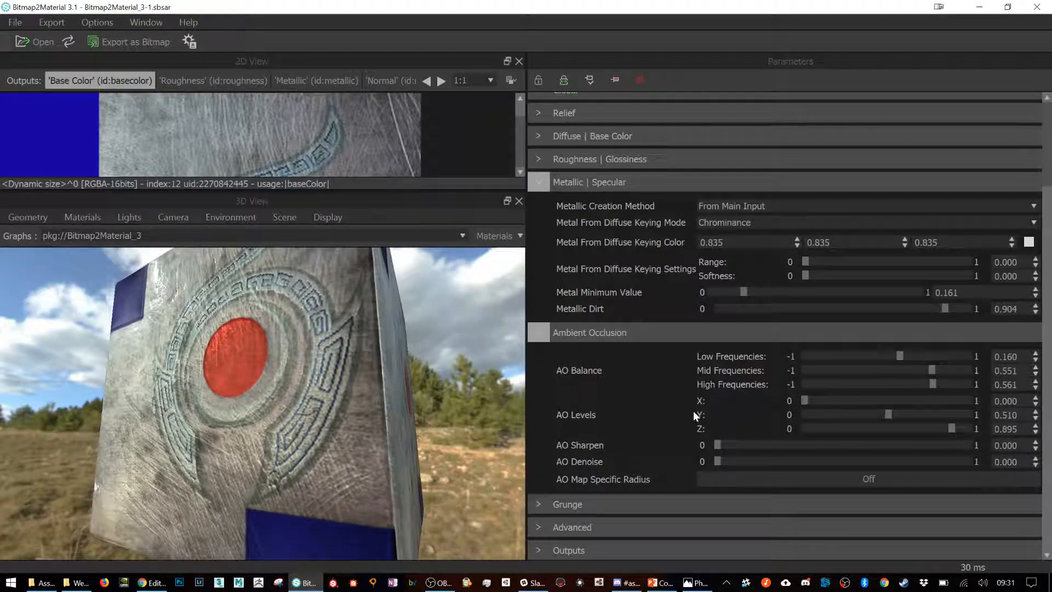
pyautogui.click(536, 335)
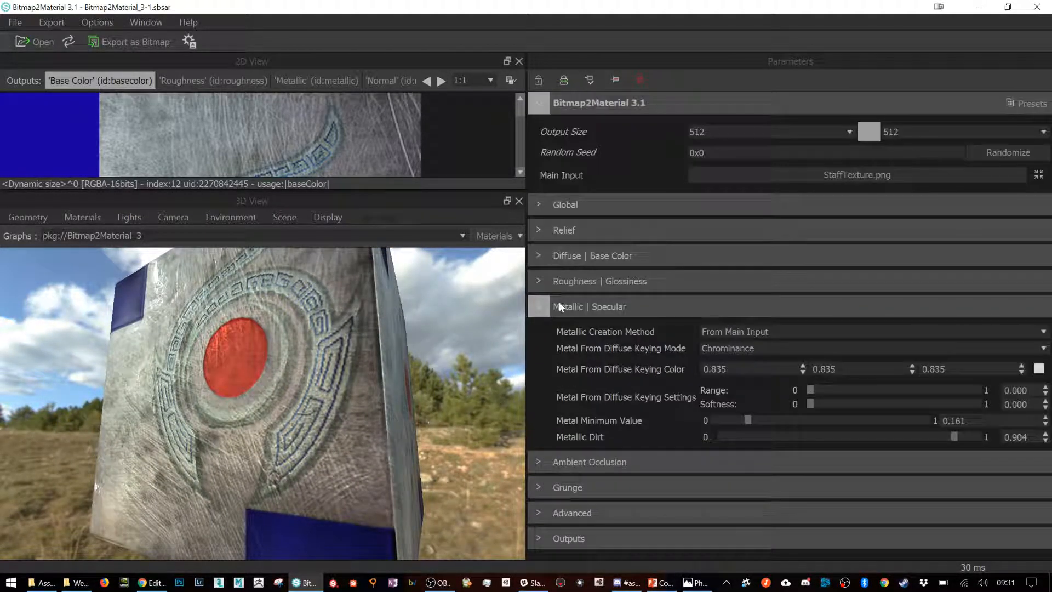
pyautogui.click(542, 305)
# Look through the Grunge mode options and the Advanced settings without changing them.
pyautogui.click(538, 358)
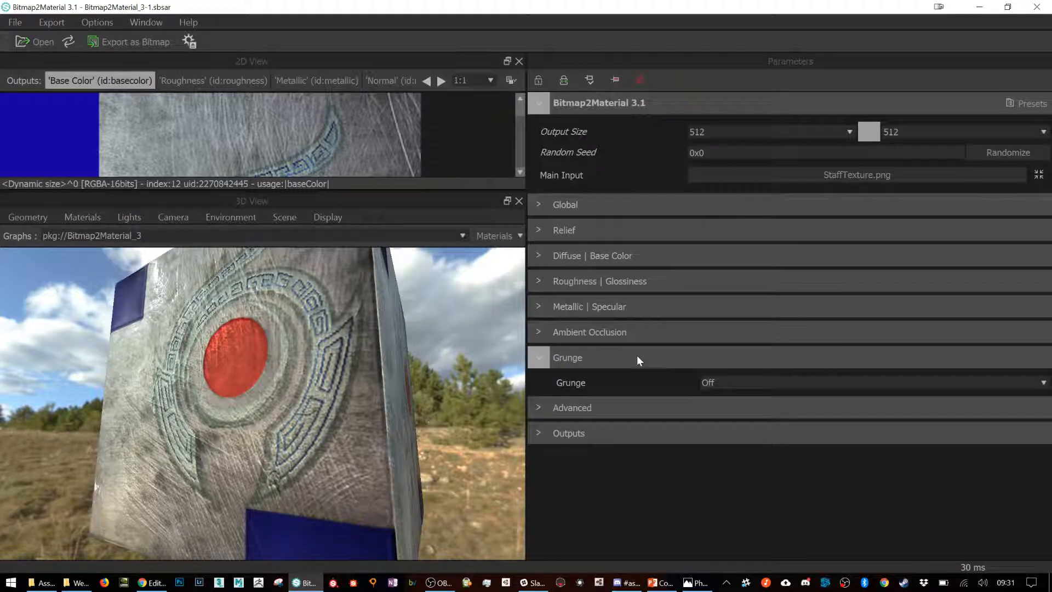
pyautogui.click(729, 382)
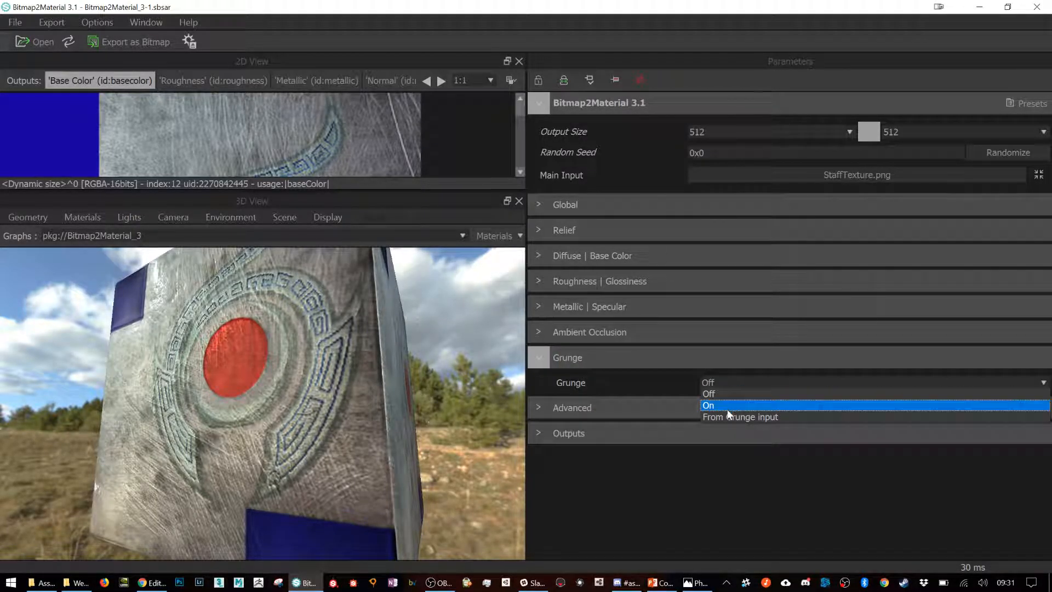
pyautogui.click(542, 358)
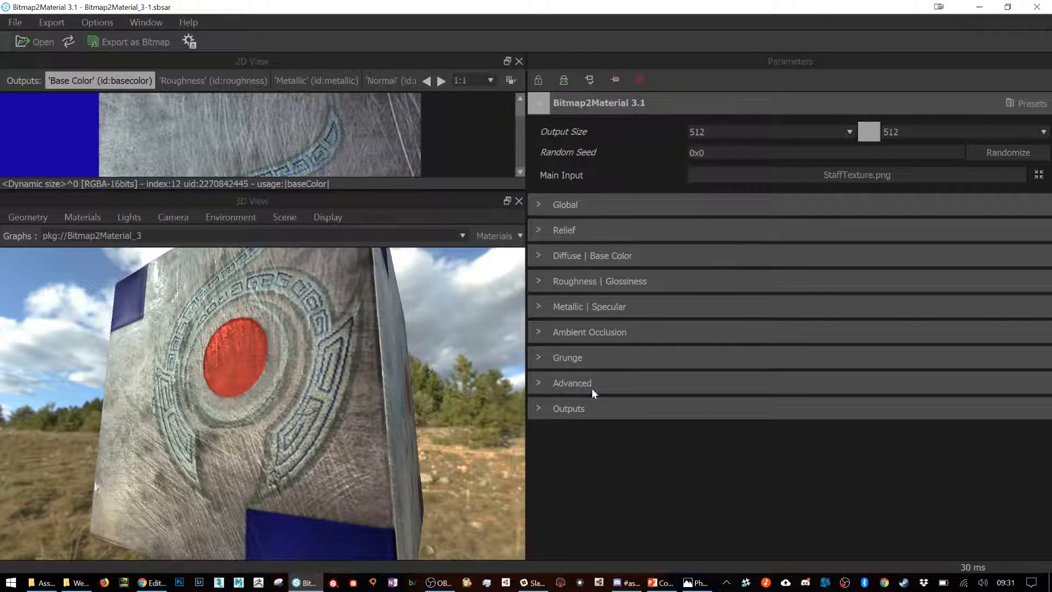
pyautogui.click(529, 387)
pyautogui.click(540, 383)
# Expand the Outputs settings and inspect the material on the preview cube from several angles.
pyautogui.click(538, 408)
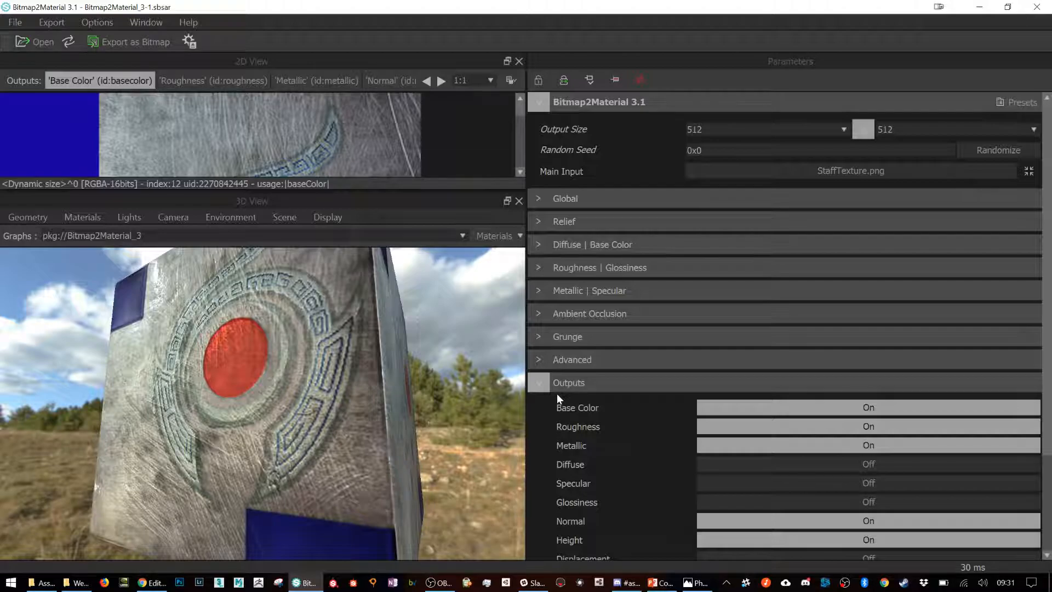
pyautogui.moveTo(307, 435); pyautogui.dragTo(347, 440)
pyautogui.moveTo(330, 400); pyautogui.dragTo(285, 439)
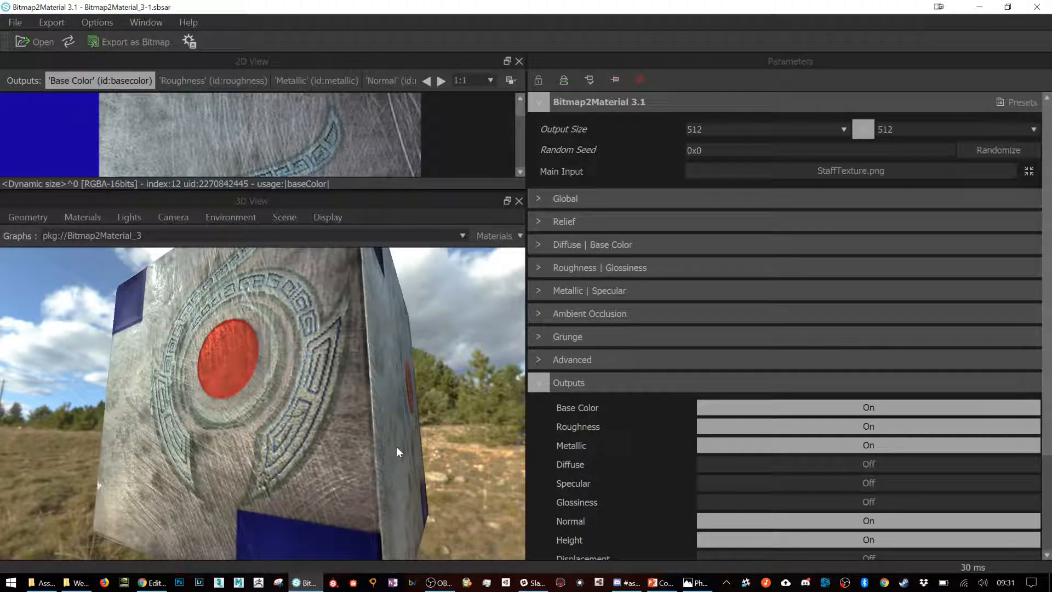
pyautogui.moveTo(394, 438); pyautogui.dragTo(392, 419)
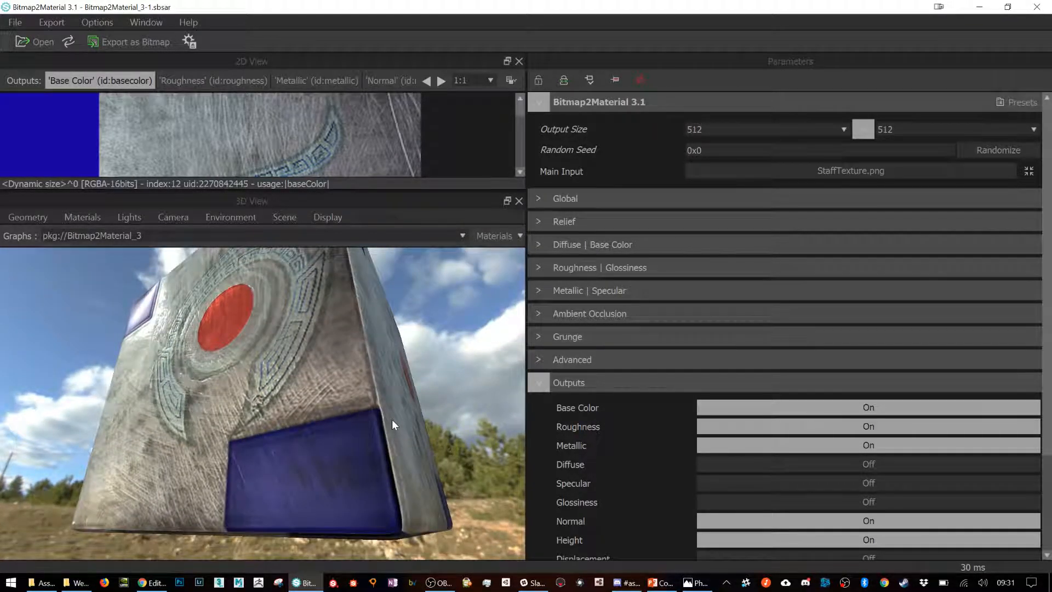
pyautogui.scroll(-3, 591, 448)
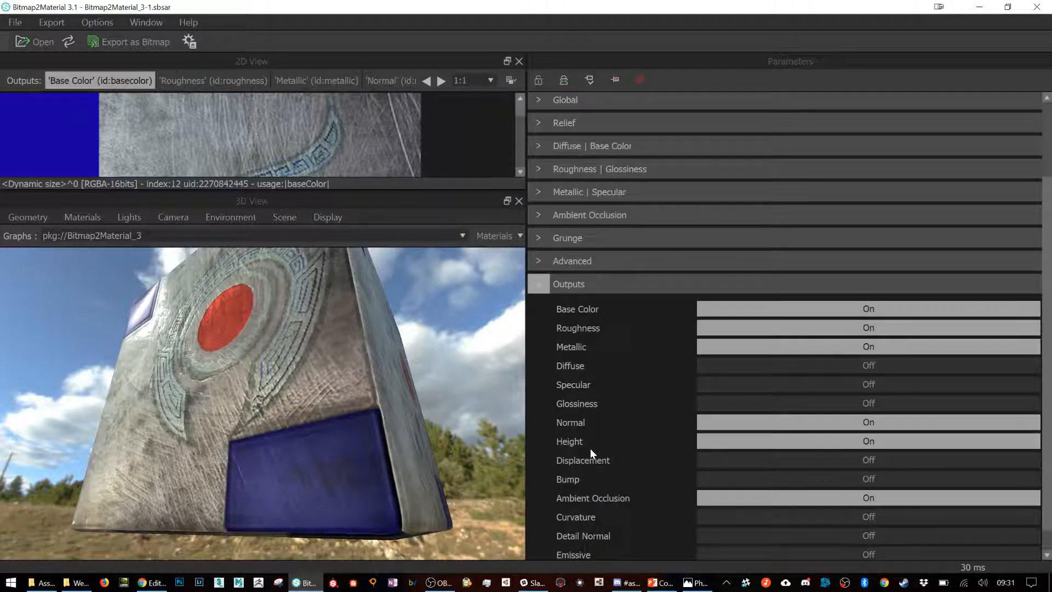
# Try replacing the Base Color output with Diffuse, and restore Base Color on and Diffuse off.
pyautogui.click(738, 308)
pyautogui.click(738, 308)
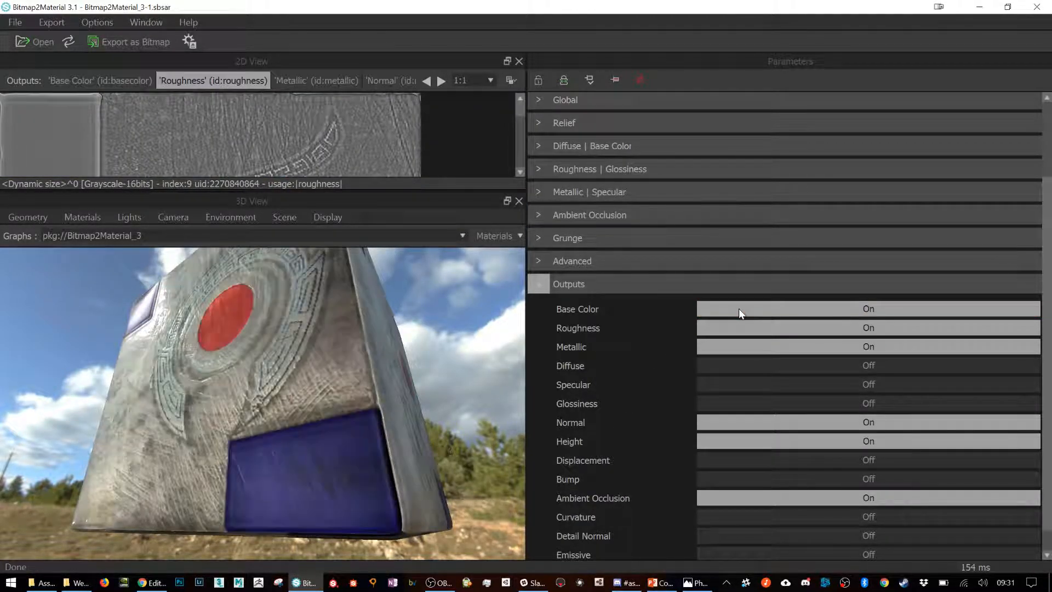
pyautogui.click(892, 308)
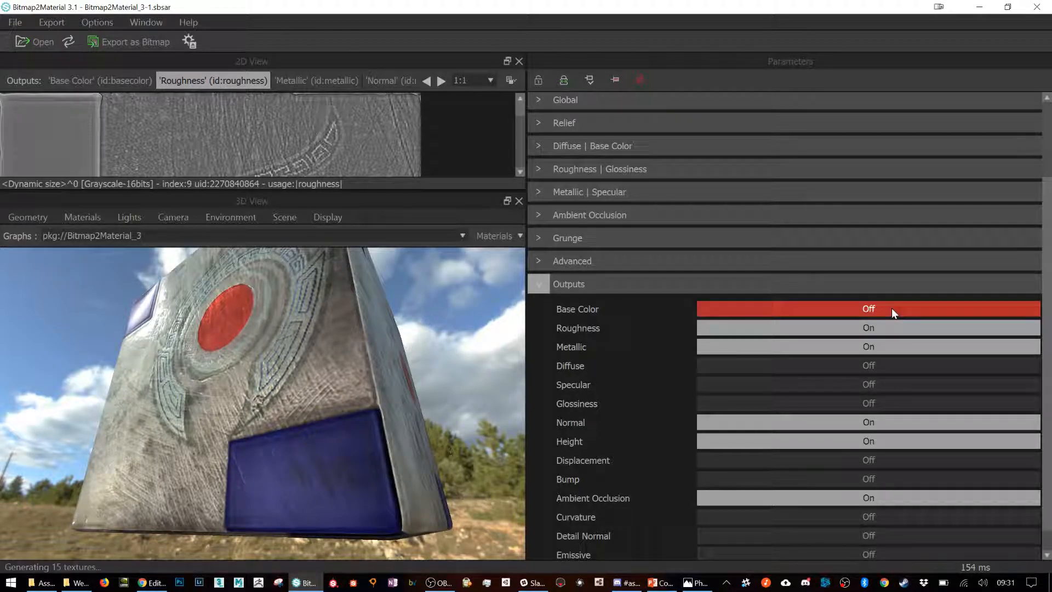
pyautogui.click(869, 367)
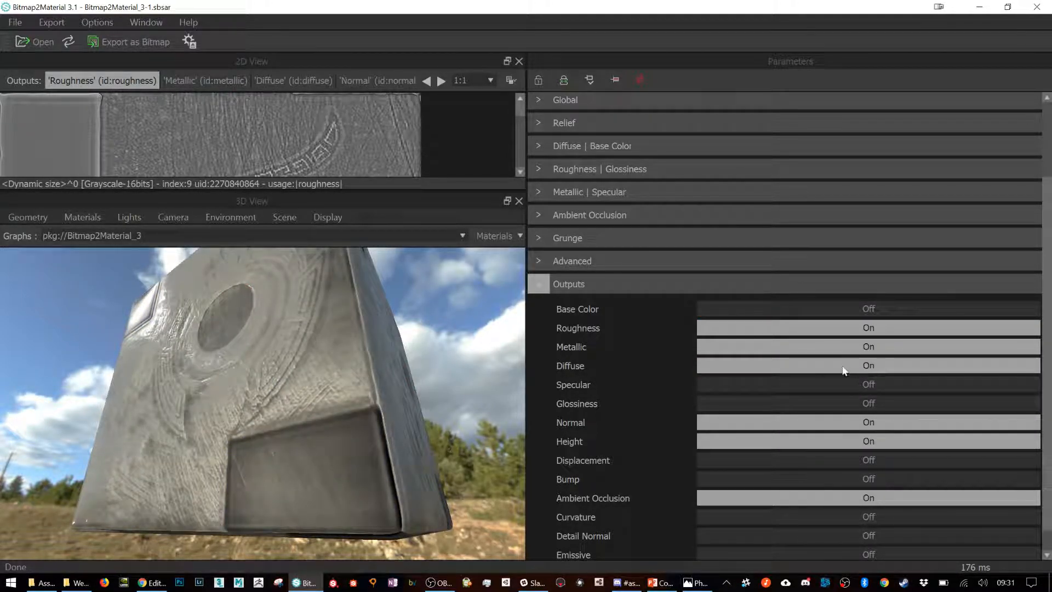
pyautogui.click(824, 367)
pyautogui.click(827, 308)
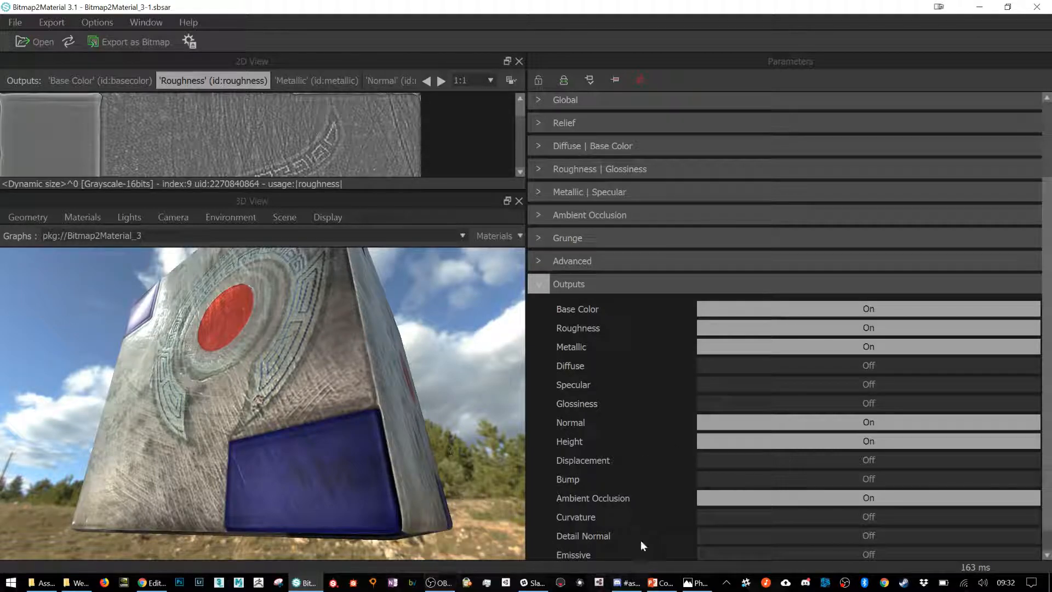
# Switch to the Sketchfab editor, check which map slots the Magic Staff's material offers, and return to Bitmap2Material.
pyautogui.click(158, 585)
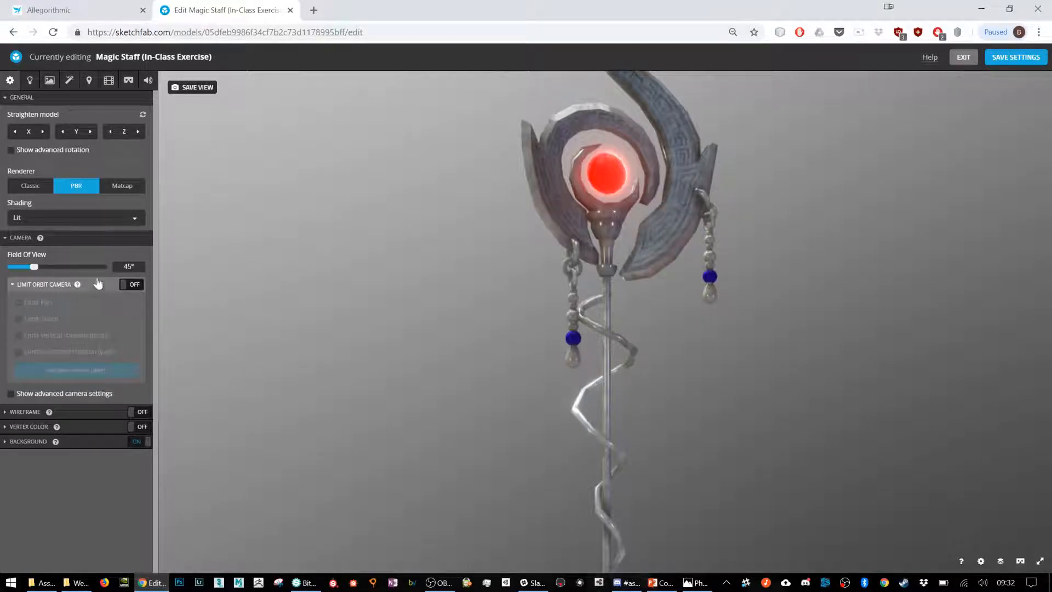
pyautogui.click(49, 80)
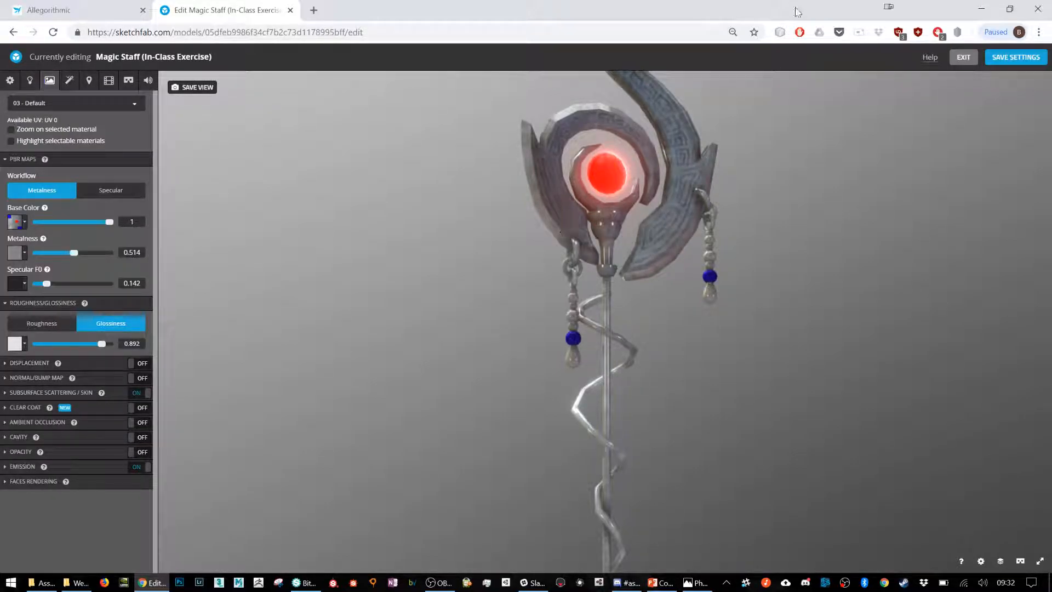
pyautogui.click(981, 9)
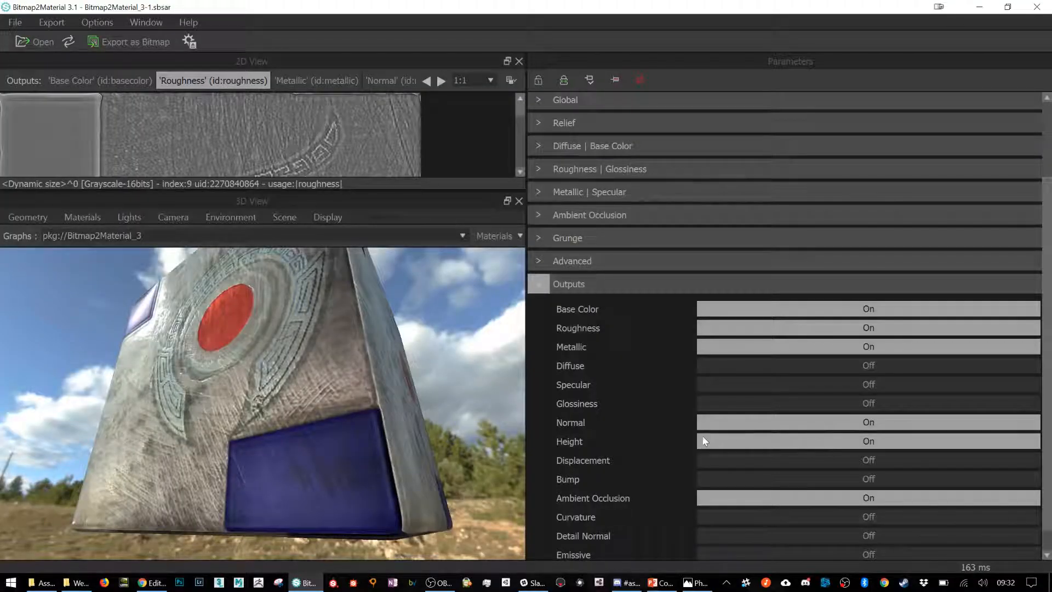
# Turn off the Height output and turn on the Displacement output.
pyautogui.scroll(-1, 641, 452)
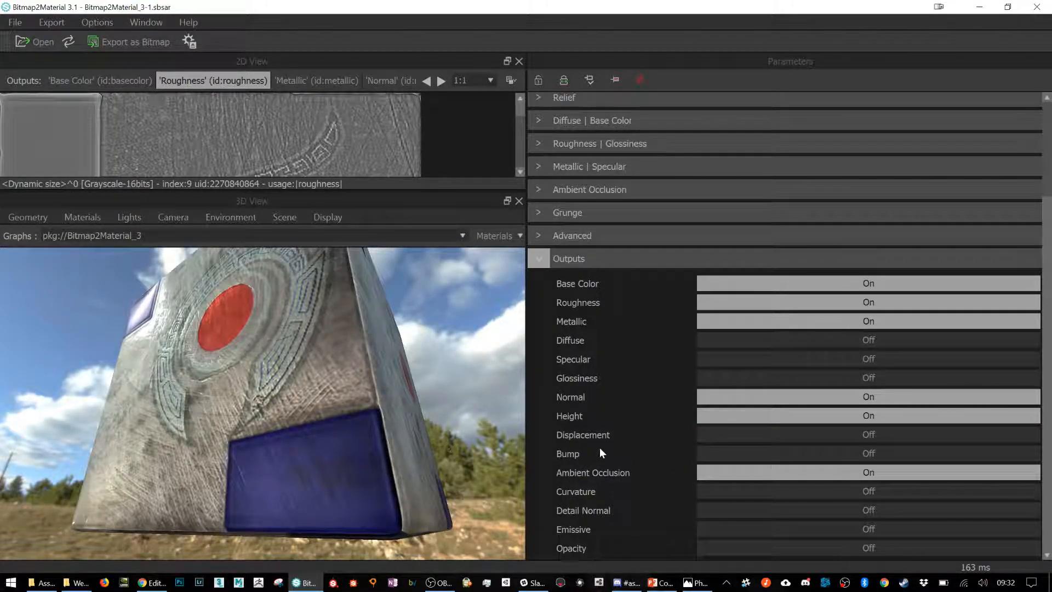
pyautogui.click(715, 421)
pyautogui.click(715, 438)
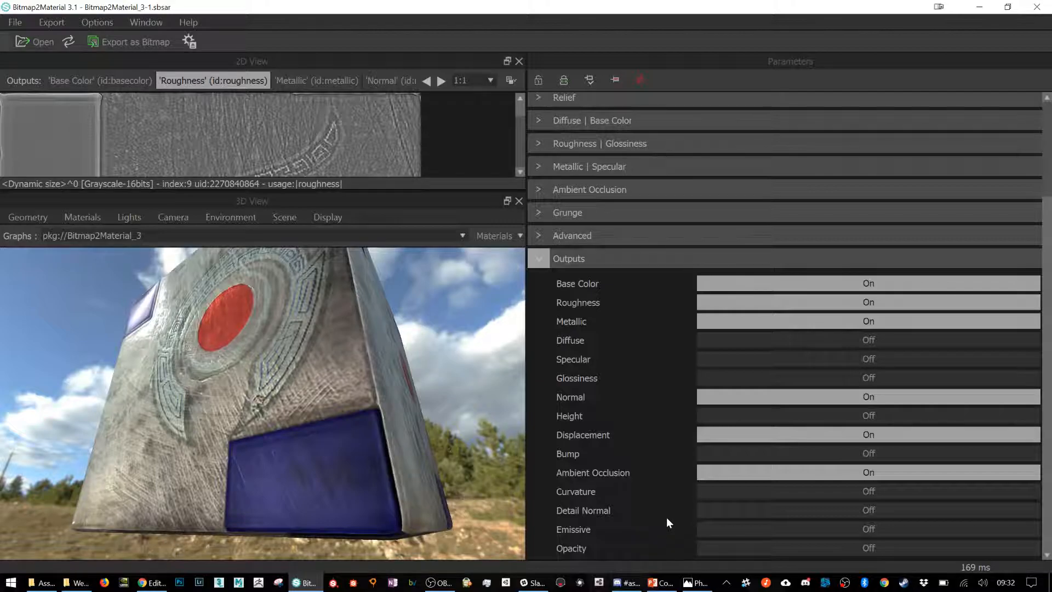
# Start exporting the material as bitmaps and deselect all outputs.
pyautogui.click(45, 23)
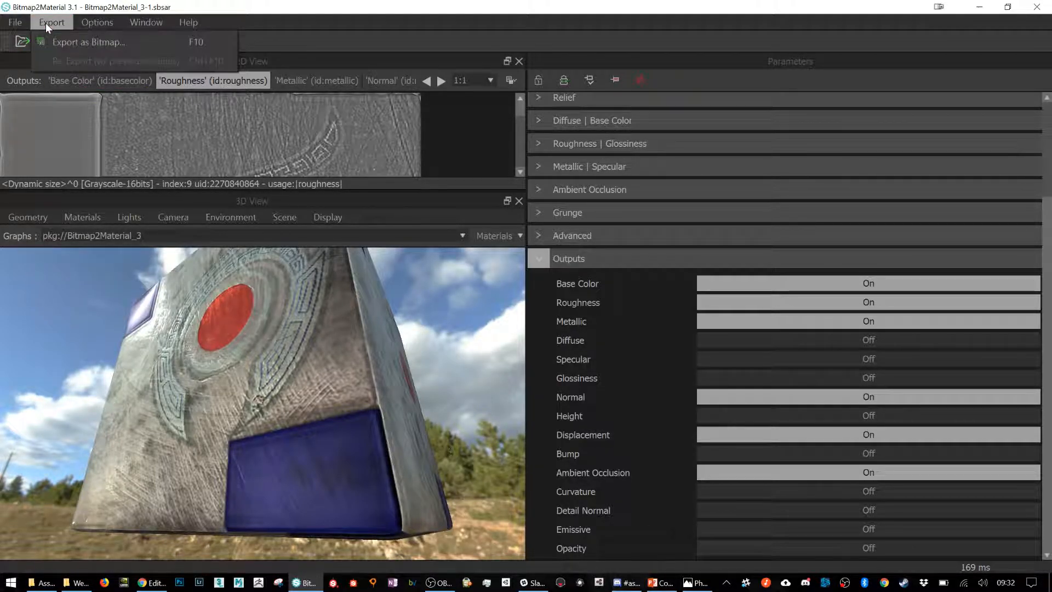
pyautogui.click(54, 40)
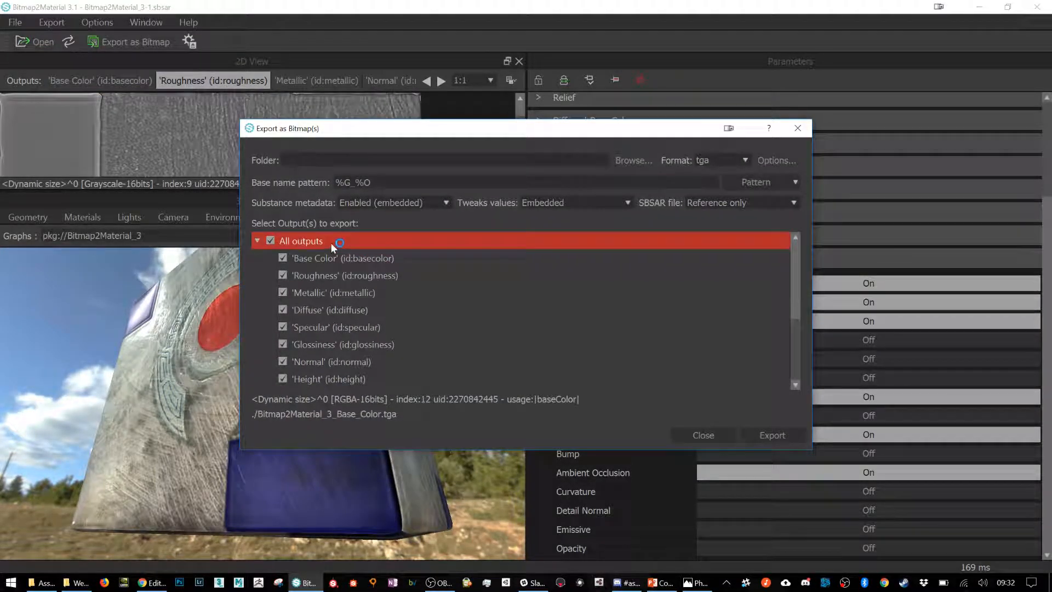
pyautogui.scroll(-2, 329, 242)
pyautogui.scroll(2, 326, 350)
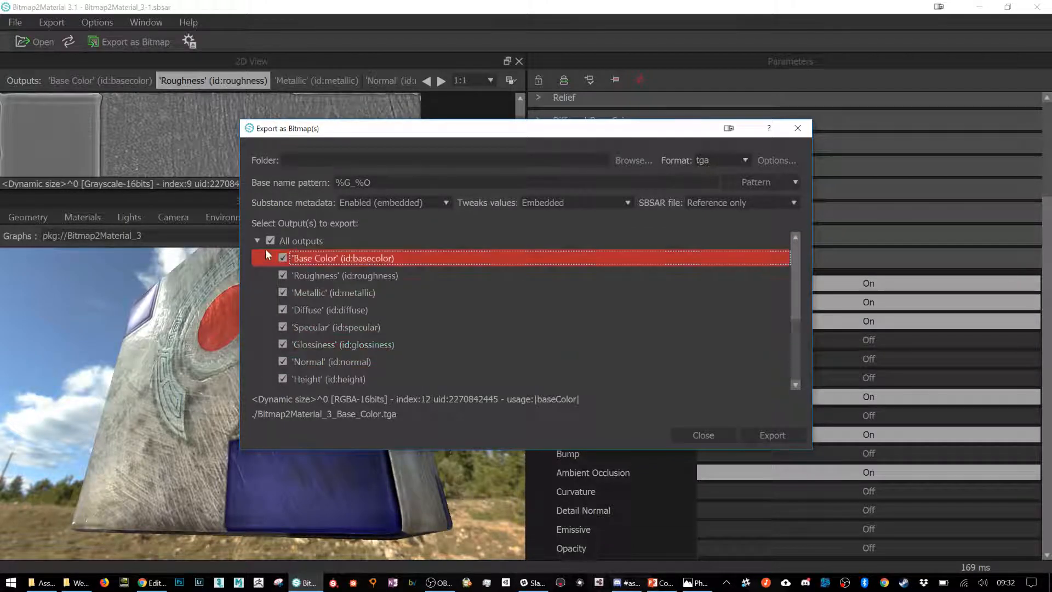
pyautogui.click(272, 240)
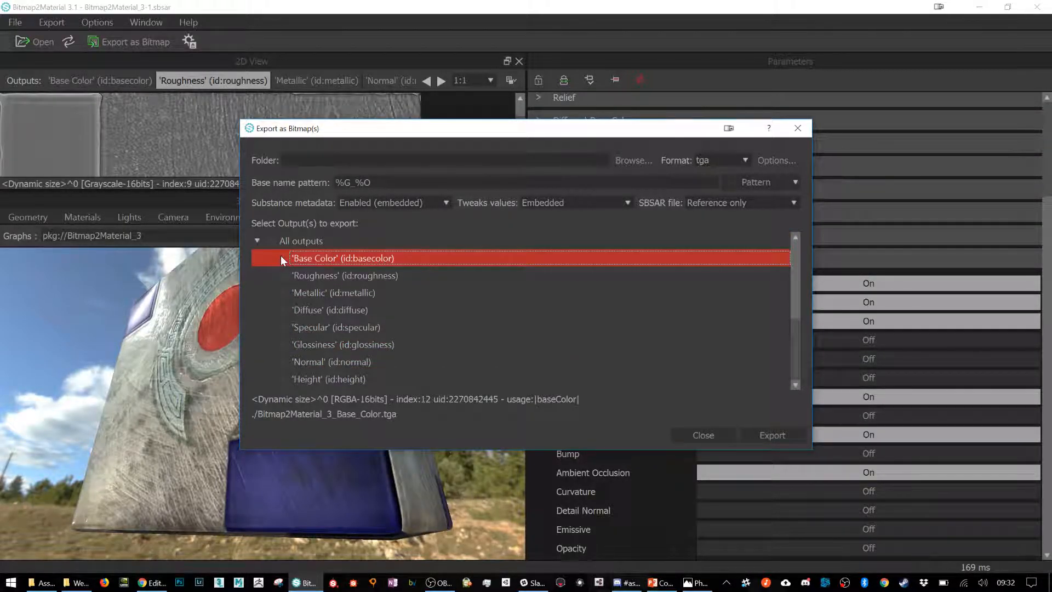
# Select only the Base Color, Roughness, Metallic, Normal and Ambient Occlusion outputs for export.
pyautogui.click(282, 259)
pyautogui.click(283, 275)
pyautogui.click(276, 292)
pyautogui.click(283, 293)
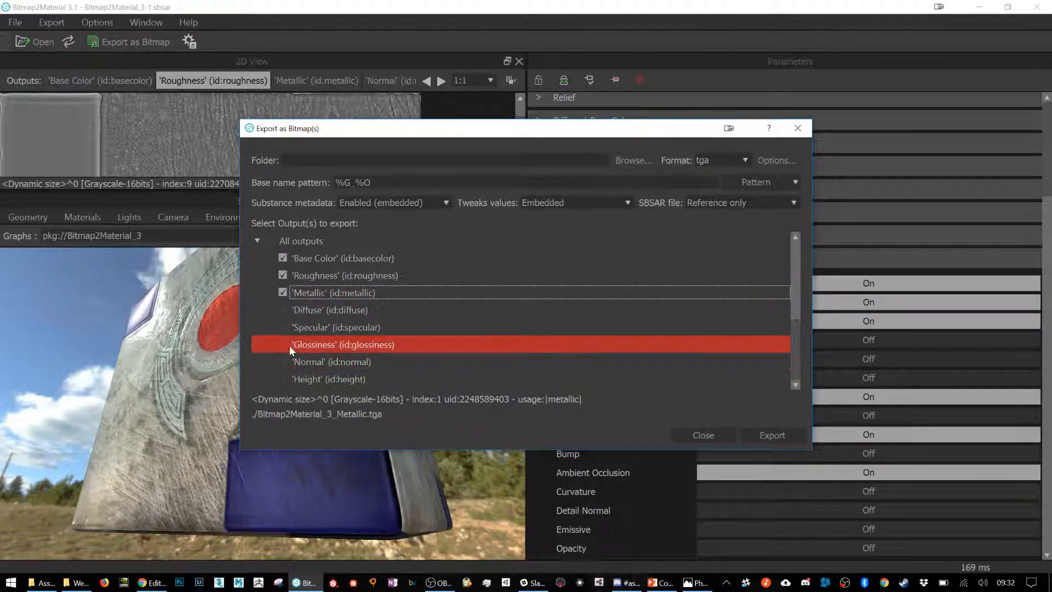
pyautogui.click(286, 361)
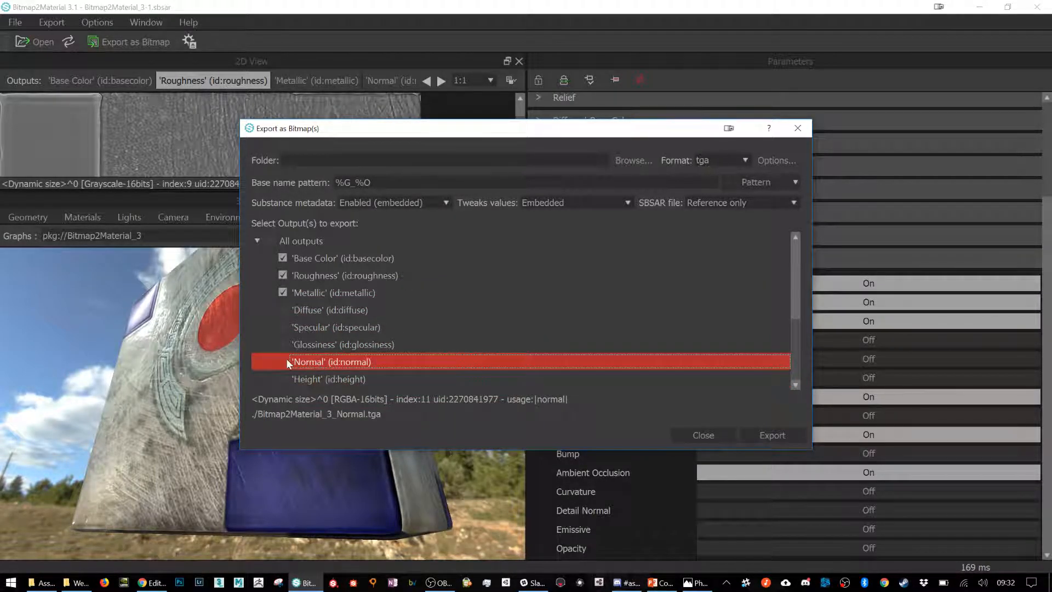
pyautogui.scroll(-1, 314, 310)
pyautogui.scroll(-1, 315, 311)
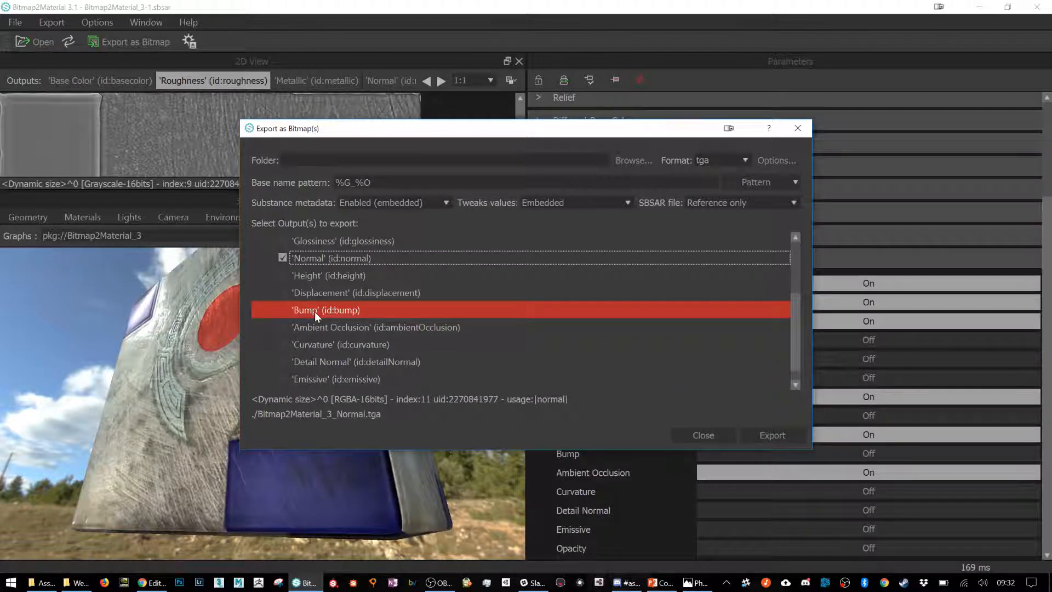
pyautogui.click(283, 327)
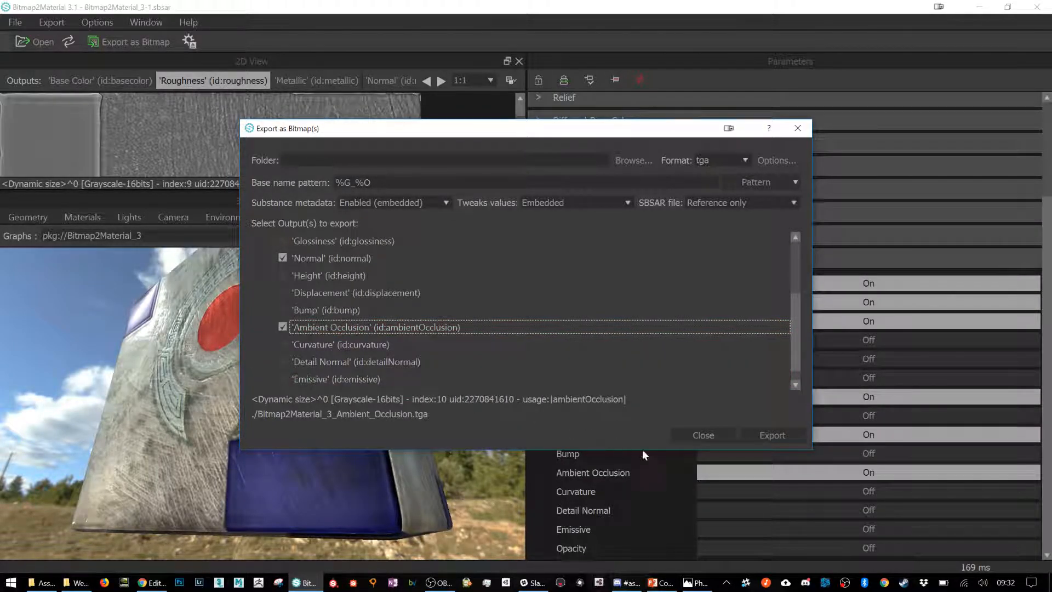
pyautogui.scroll(3, 505, 268)
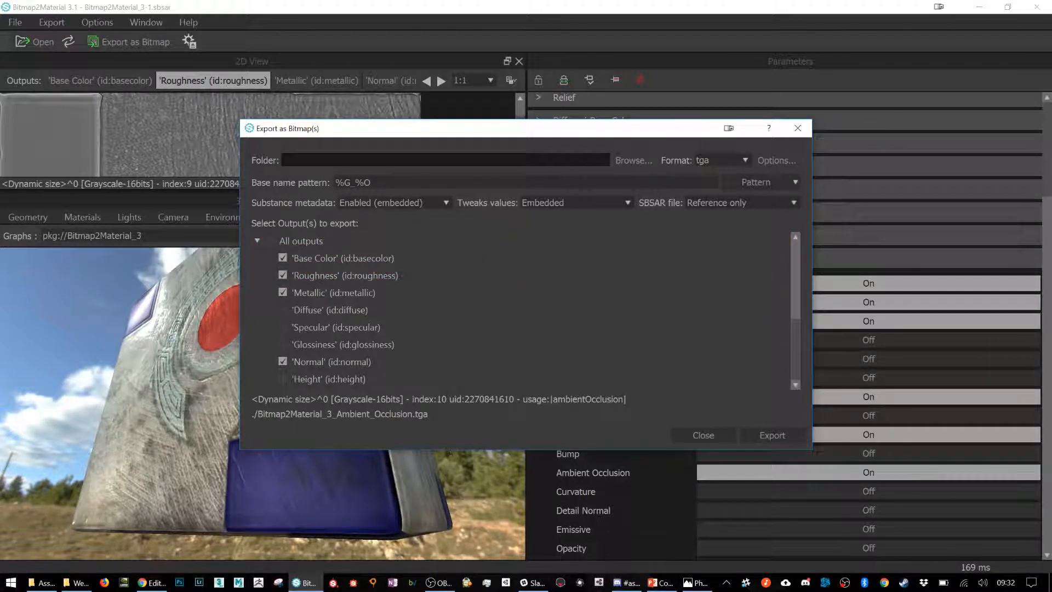
# Browse for the export directory and go to the Asset Design 2 2018 folder via its Desktop shortcut.
pyautogui.click(634, 160)
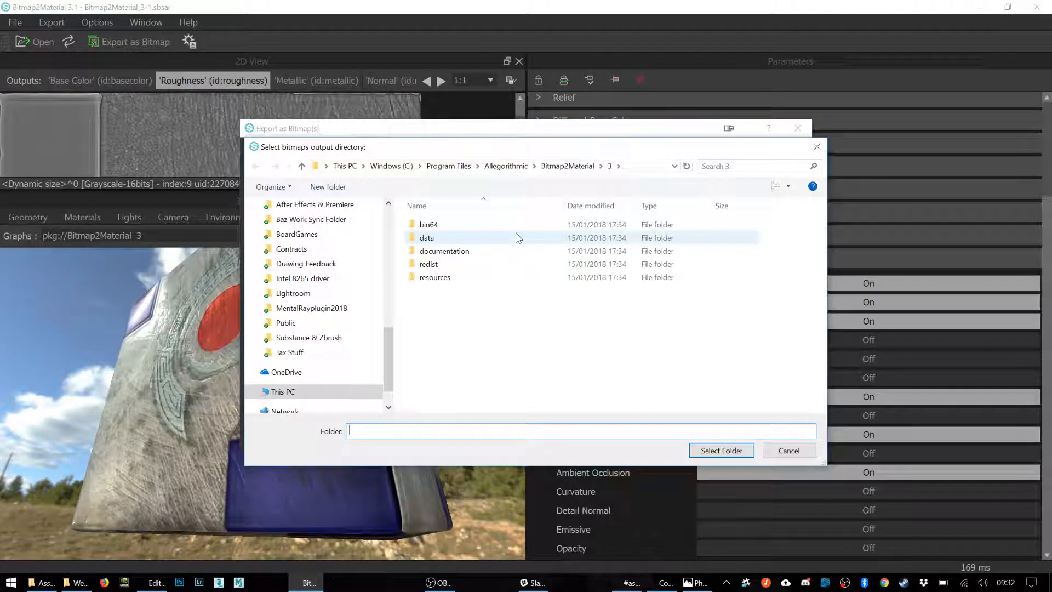
pyautogui.moveTo(390, 364); pyautogui.dragTo(390, 230)
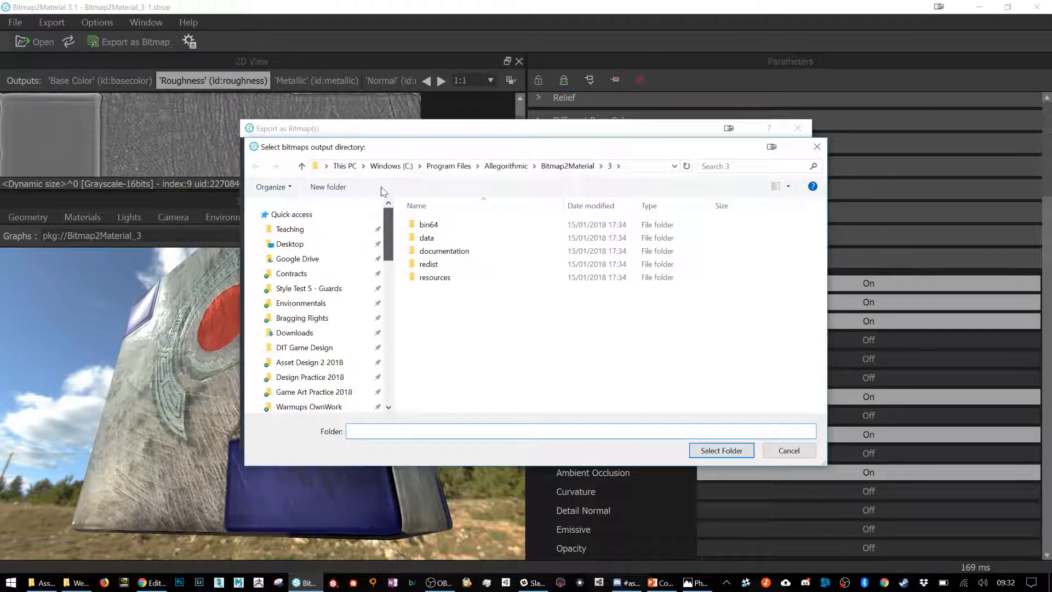
pyautogui.click(300, 245)
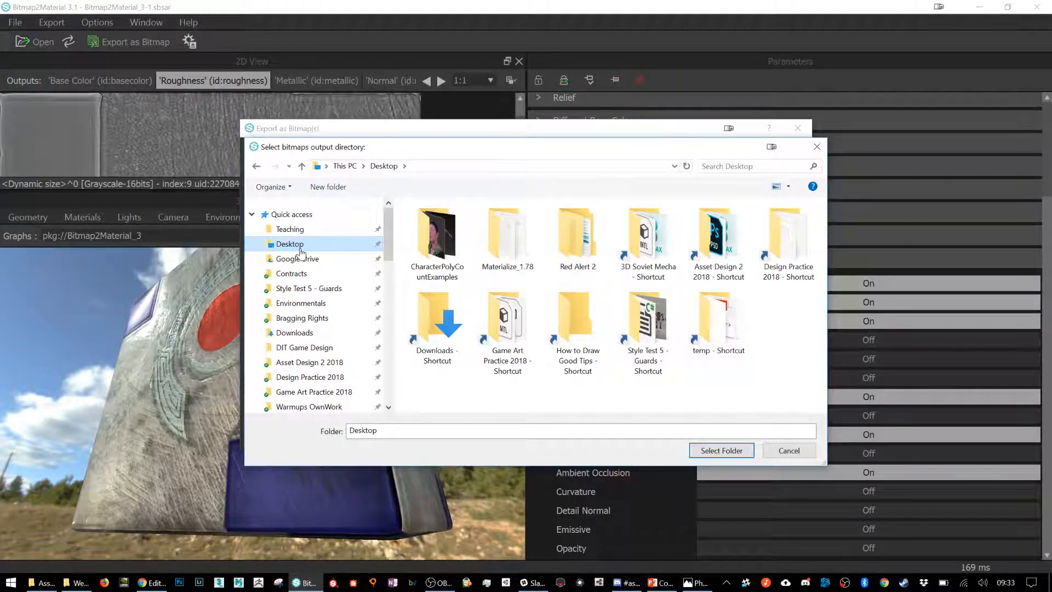
pyautogui.doubleClick(692, 251)
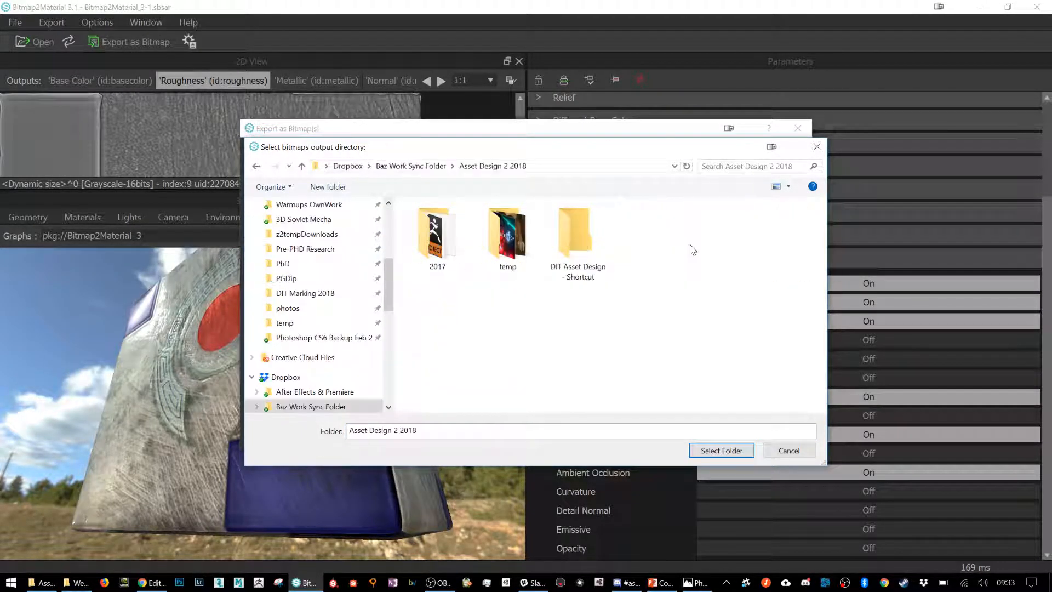
pyautogui.click(576, 250)
pyautogui.doubleClick(576, 250)
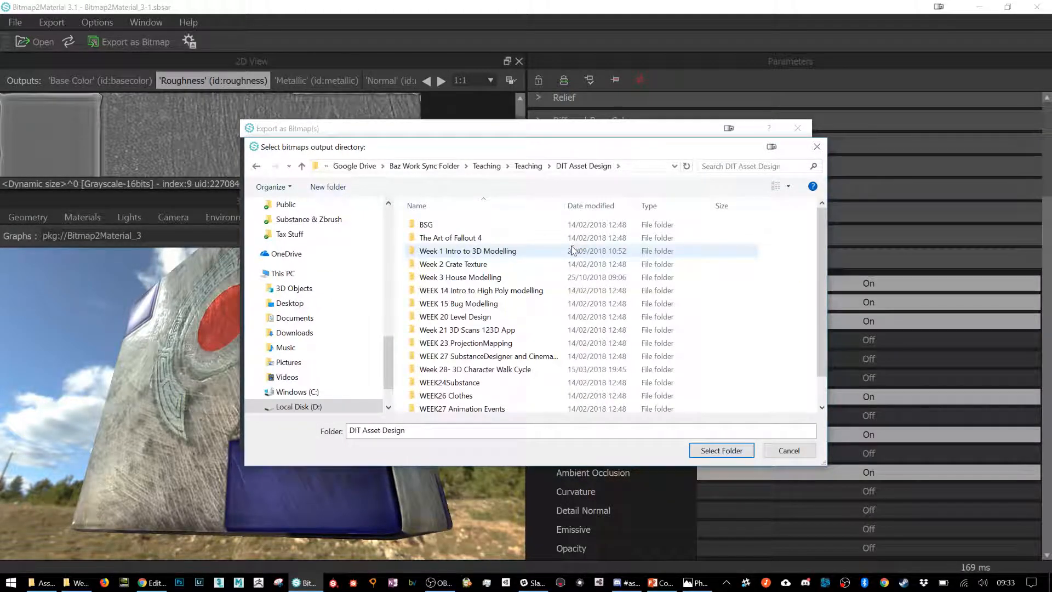
pyautogui.click(534, 166)
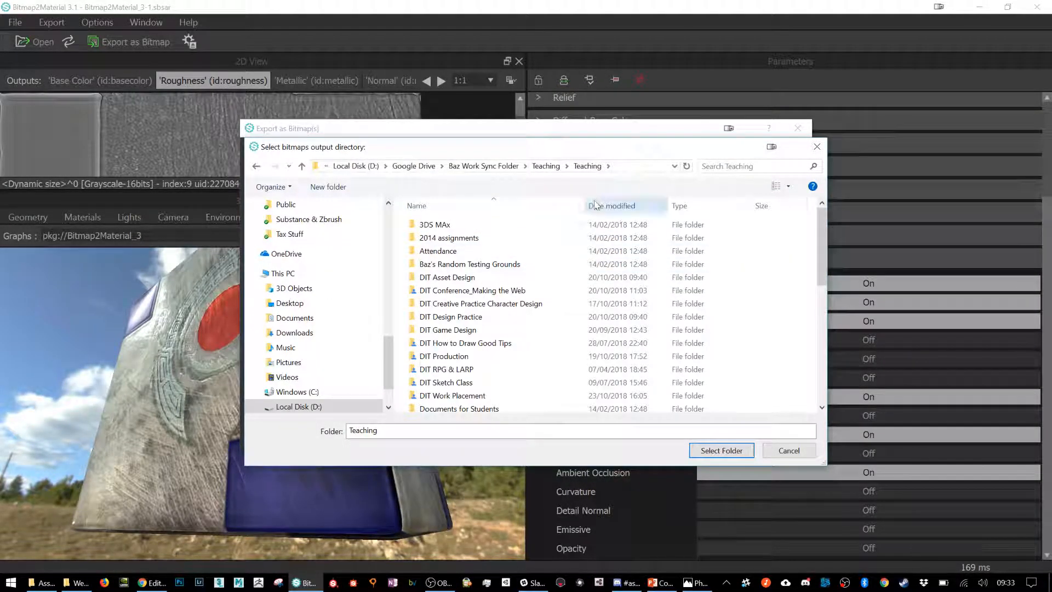
pyautogui.click(256, 166)
pyautogui.click(256, 166)
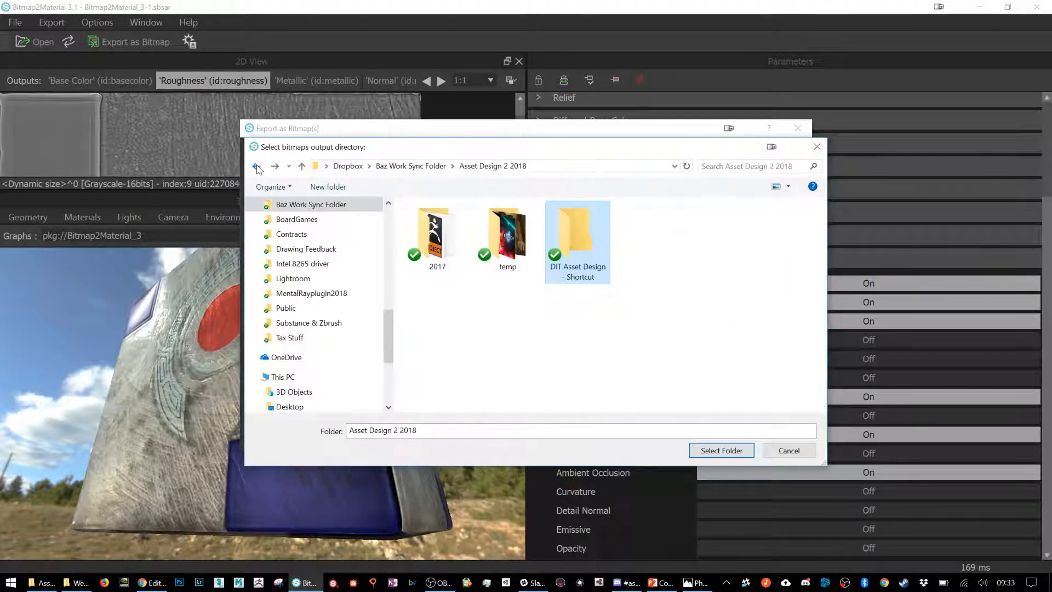
# Create a new folder named Bitmap2Material inside Asset Design 2 2018 and open it.
pyautogui.rightClick(615, 327)
pyautogui.moveTo(530, 304)
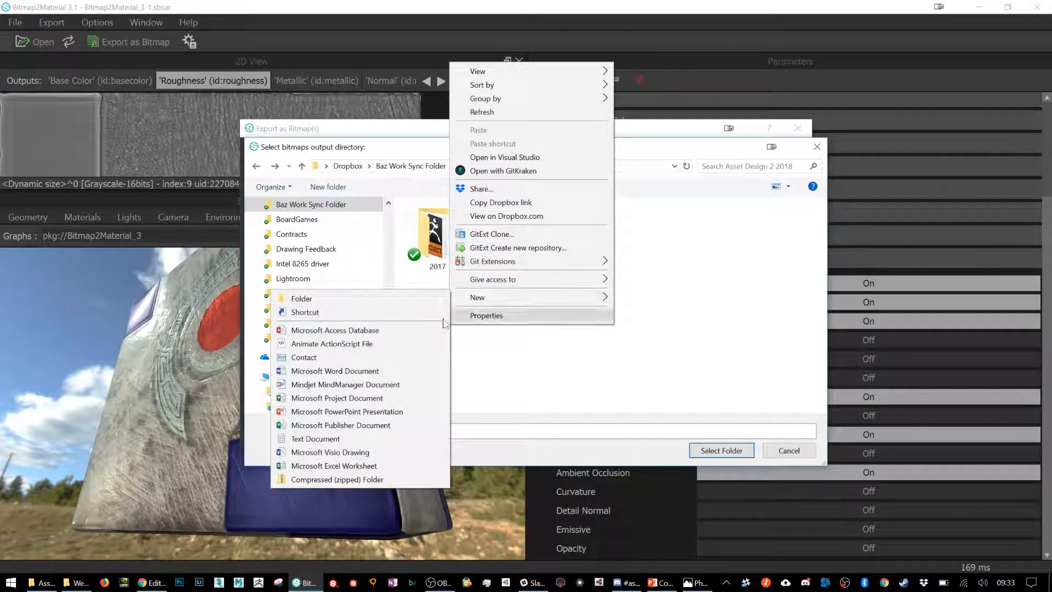
pyautogui.click(333, 306)
pyautogui.write('Bi')
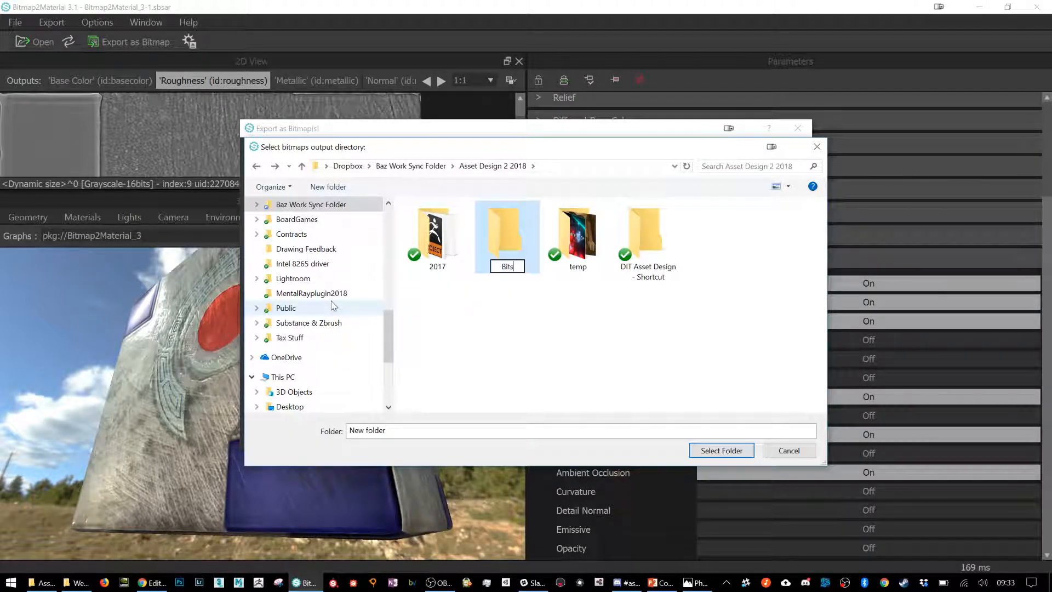
pyautogui.write('tmap2Mater')
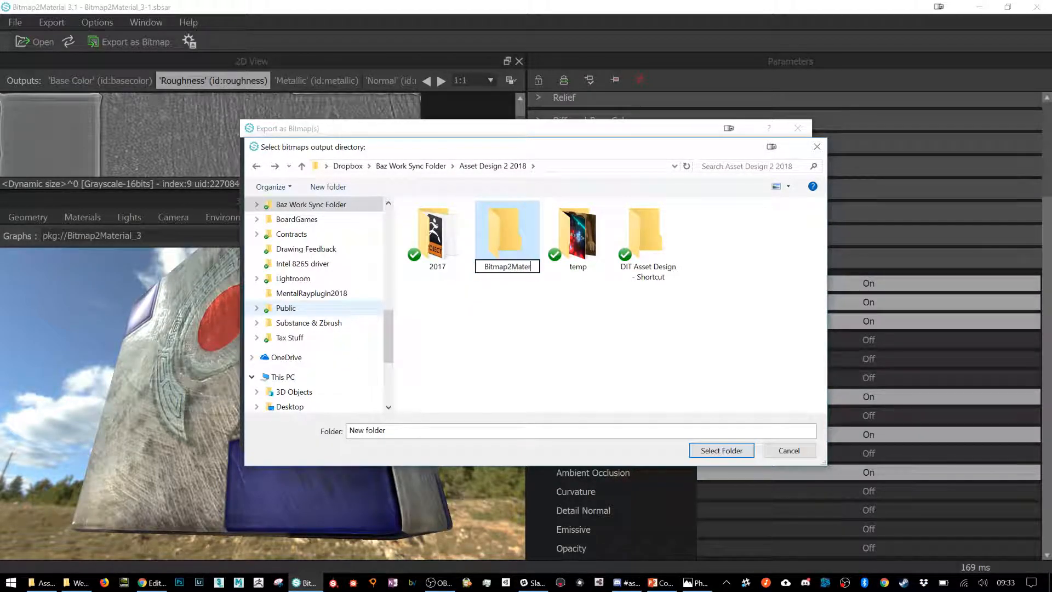
pyautogui.write('ial')
pyautogui.press('Return')
pyautogui.press('Return')
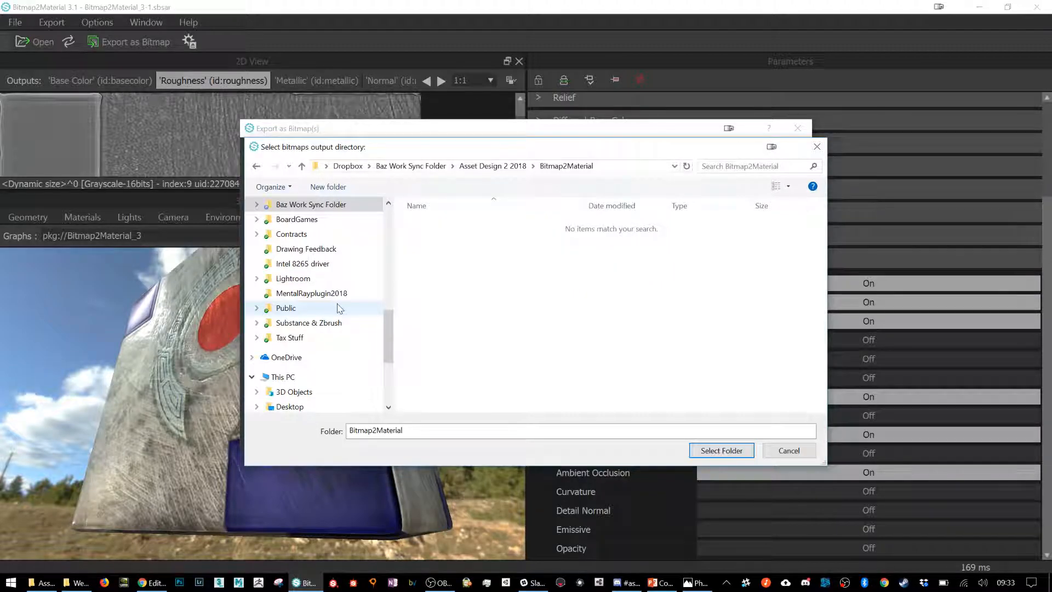
# Set the Bitmap2Material folder as the output directory and export the selected maps in tga format.
pyautogui.click(701, 451)
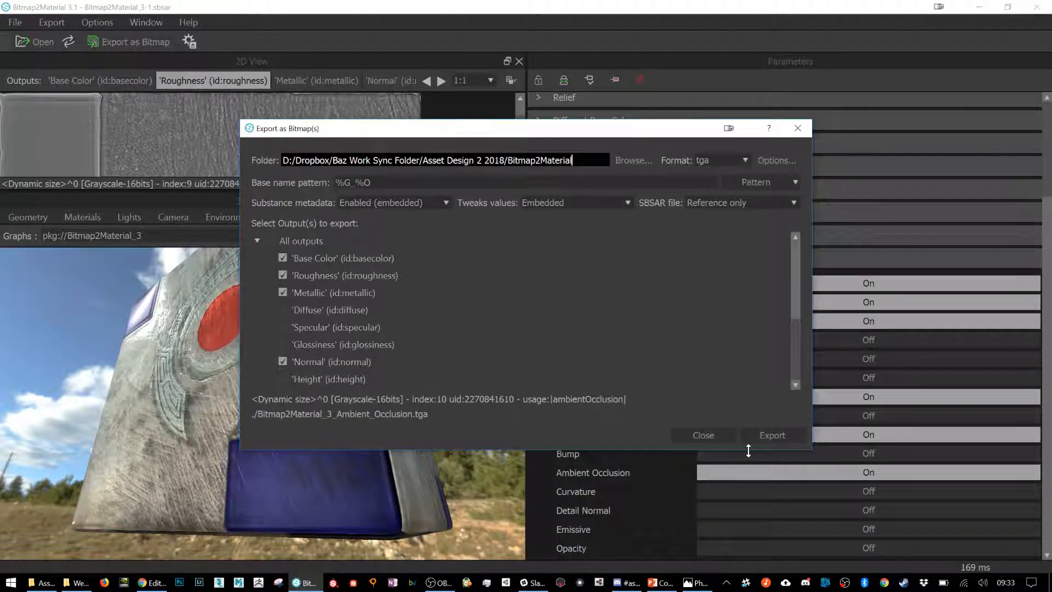
pyautogui.click(776, 430)
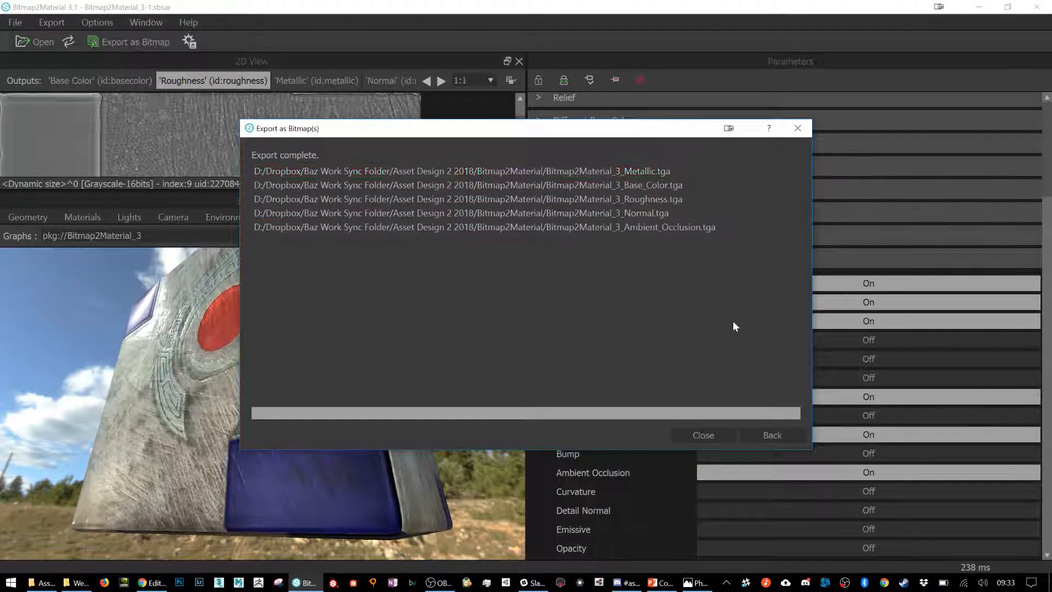
pyautogui.click(712, 437)
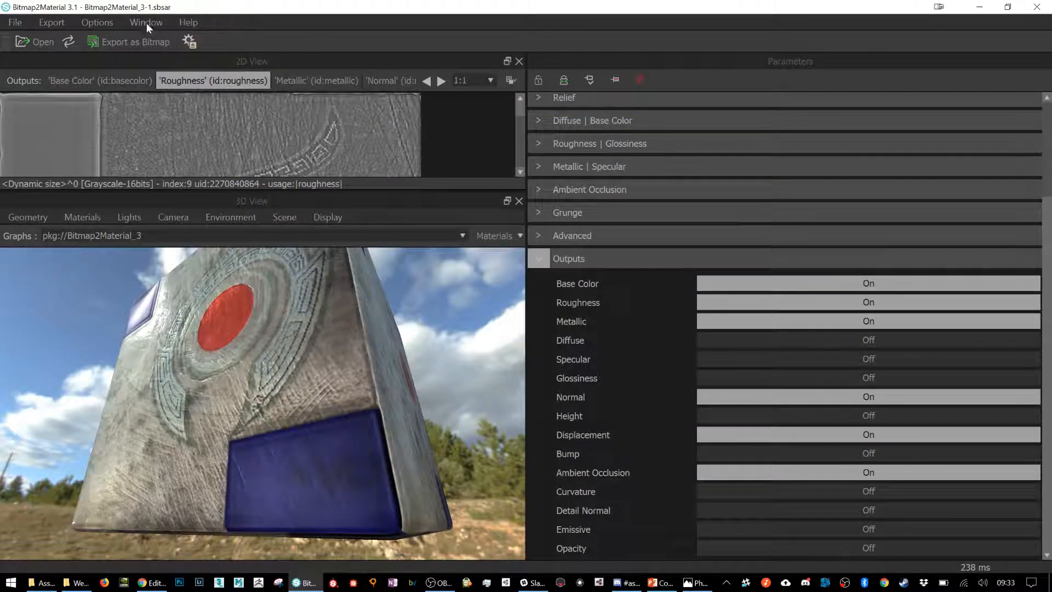
# Export the same selected maps again to the Bitmap2Material folder in png format.
pyautogui.click(98, 39)
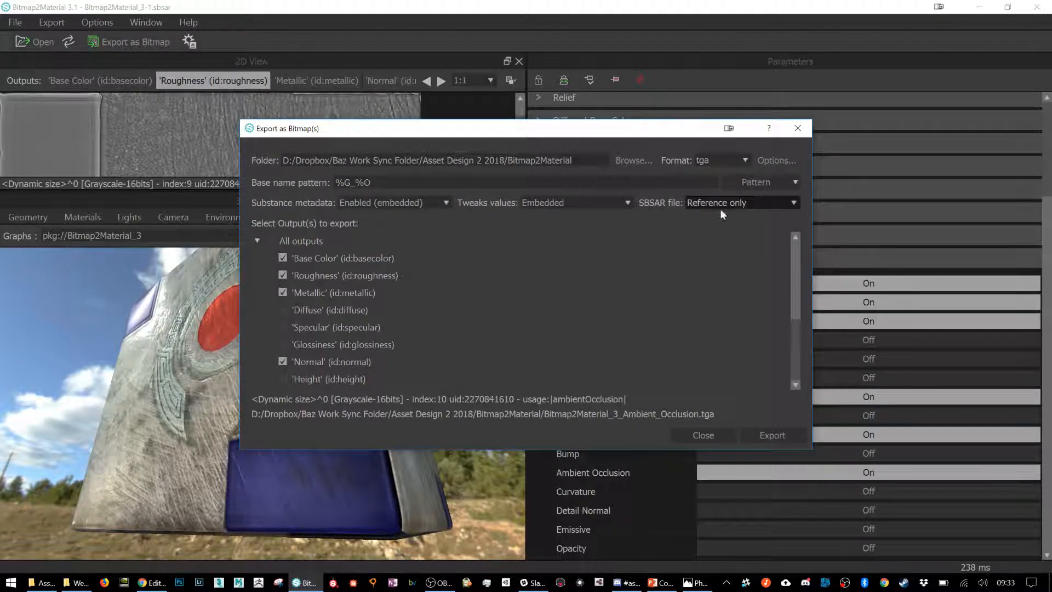
pyautogui.click(732, 161)
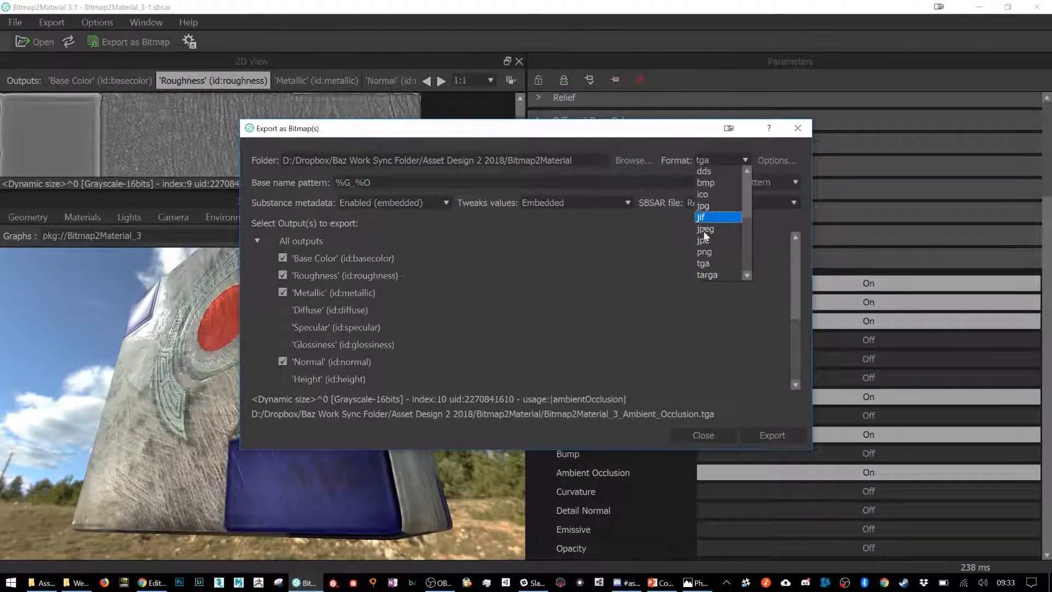
pyautogui.click(712, 247)
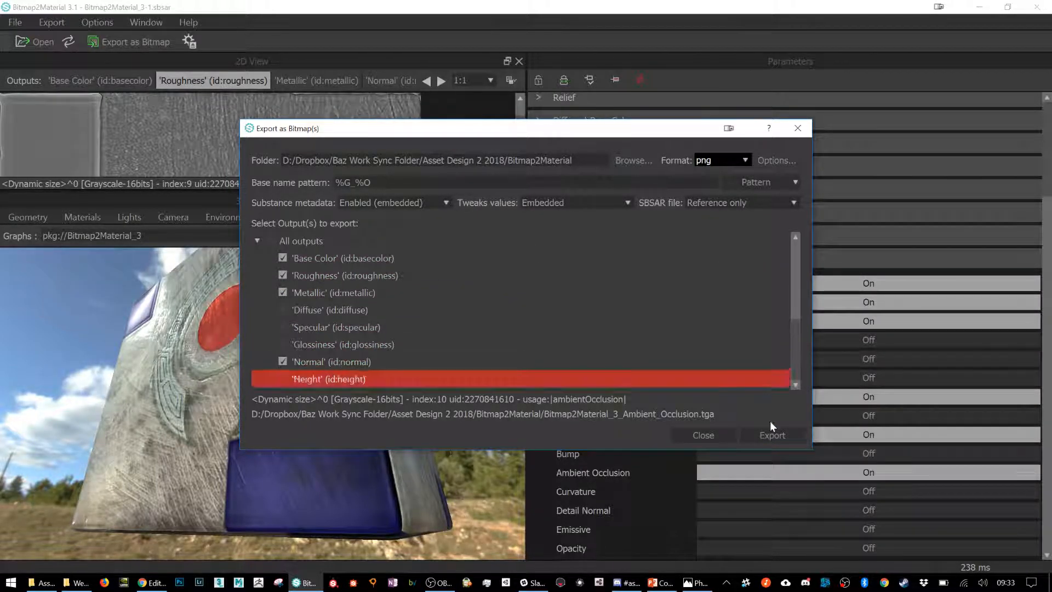
pyautogui.click(760, 437)
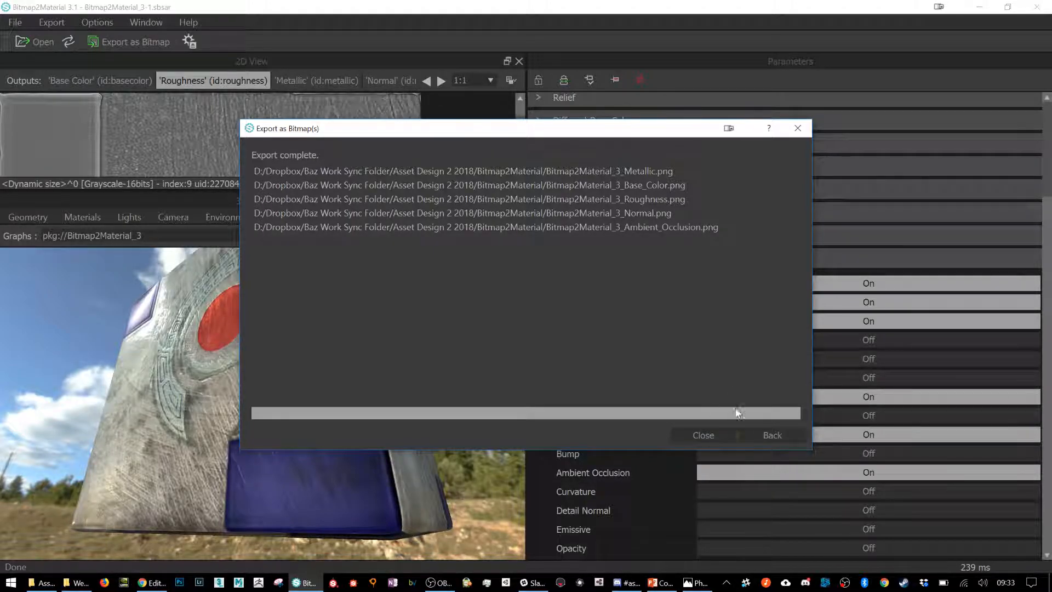
pyautogui.click(721, 434)
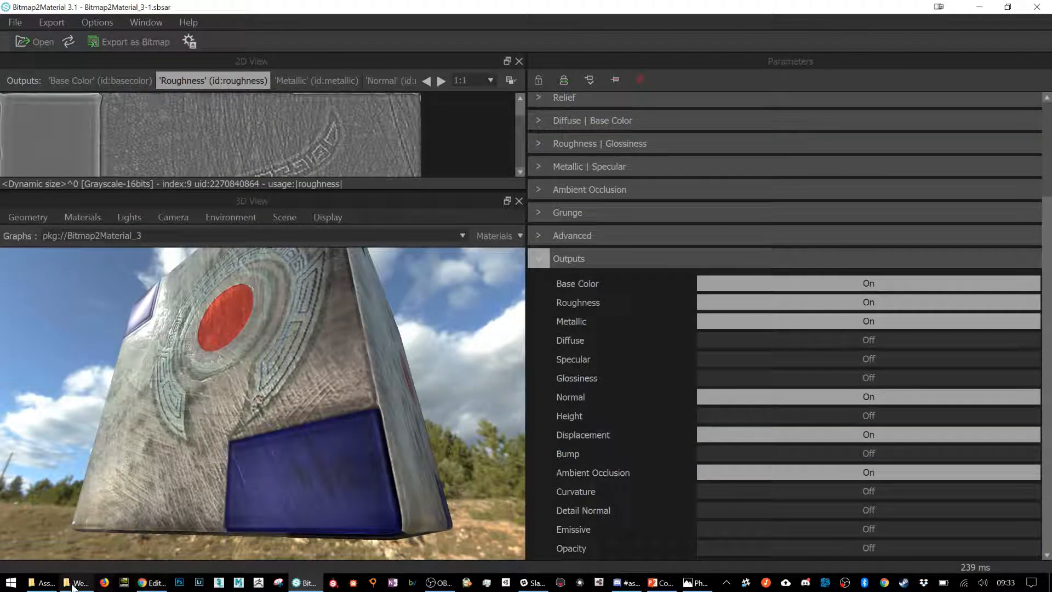
# Switch to File Explorer, open the Bitmap2Material folder and delete the five TGA maps, keeping the PNG versions.
pyautogui.click(47, 586)
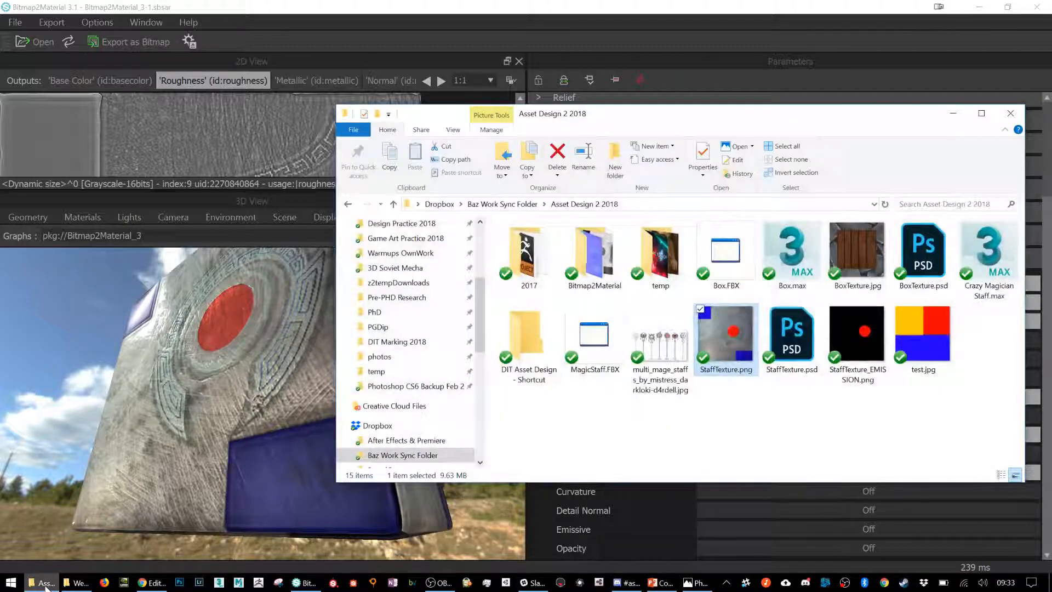
pyautogui.click(617, 262)
pyautogui.doubleClick(617, 262)
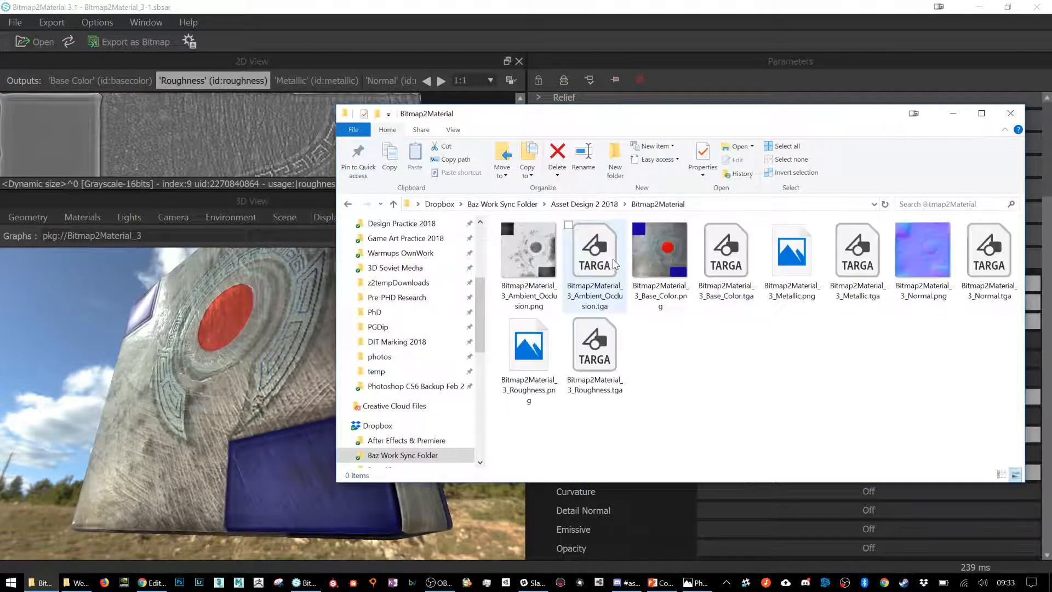
pyautogui.click(597, 306)
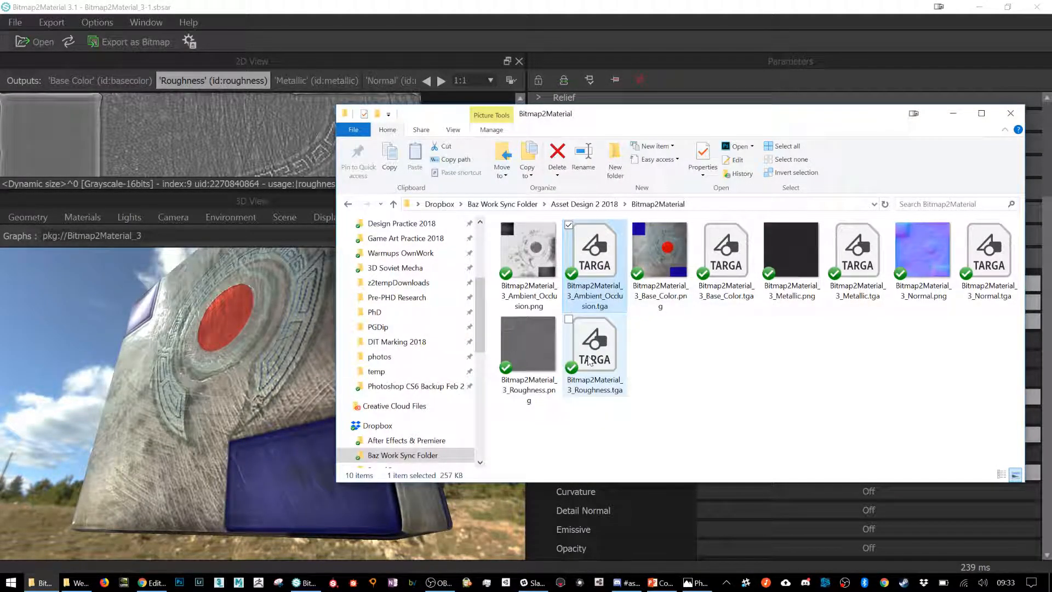
pyautogui.keyDown('ctrl'); pyautogui.click(590, 362); pyautogui.keyUp('ctrl')
pyautogui.keyDown('ctrl'); pyautogui.click(702, 259); pyautogui.keyUp('ctrl')
pyautogui.keyDown('ctrl'); pyautogui.click(855, 258); pyautogui.keyUp('ctrl')
pyautogui.keyDown('ctrl'); pyautogui.click(1003, 265); pyautogui.keyUp('ctrl')
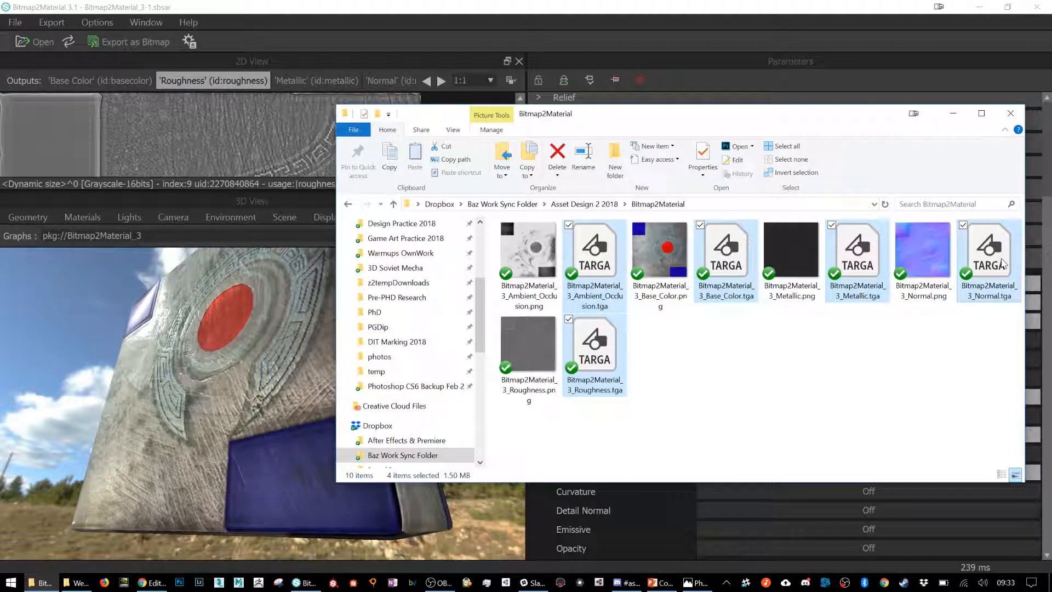
pyautogui.press('Delete')
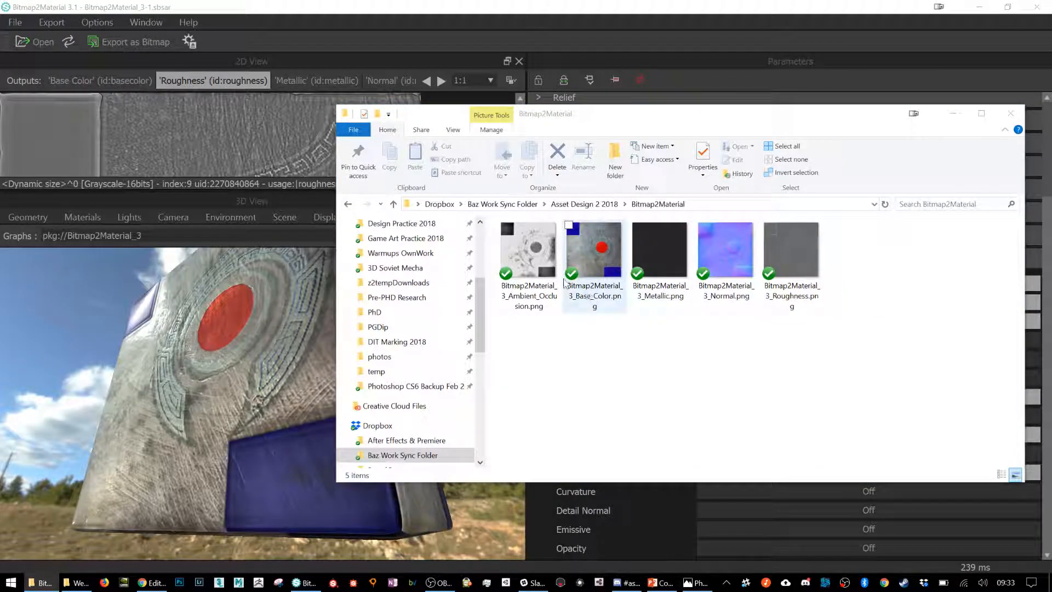
# Open Bitmap2Material_3_Ambient_Occlusion.png in Photos and examine it in a maximized window.
pyautogui.doubleClick(524, 259)
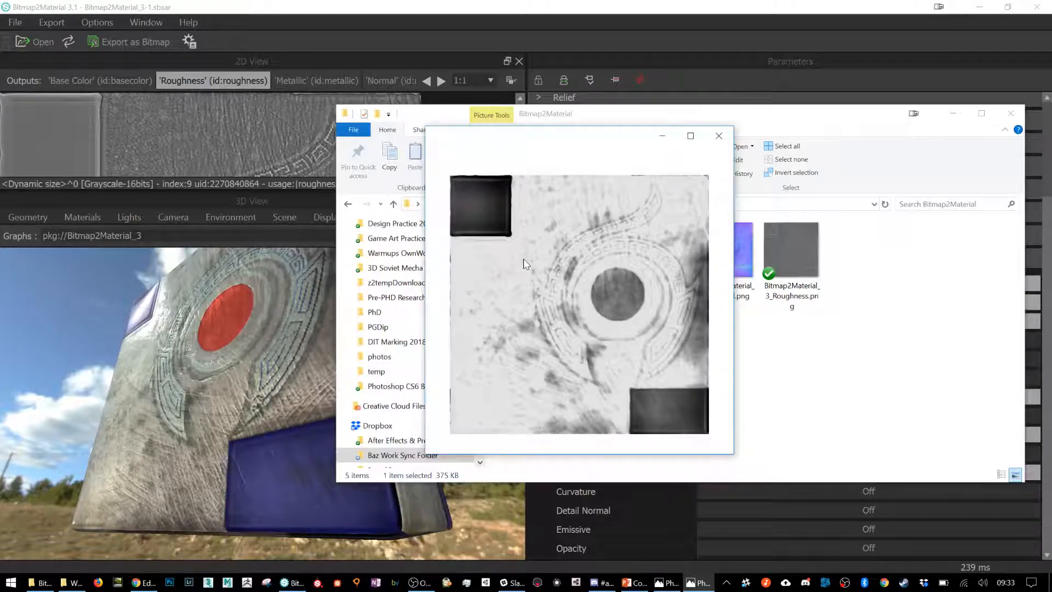
pyautogui.click(691, 135)
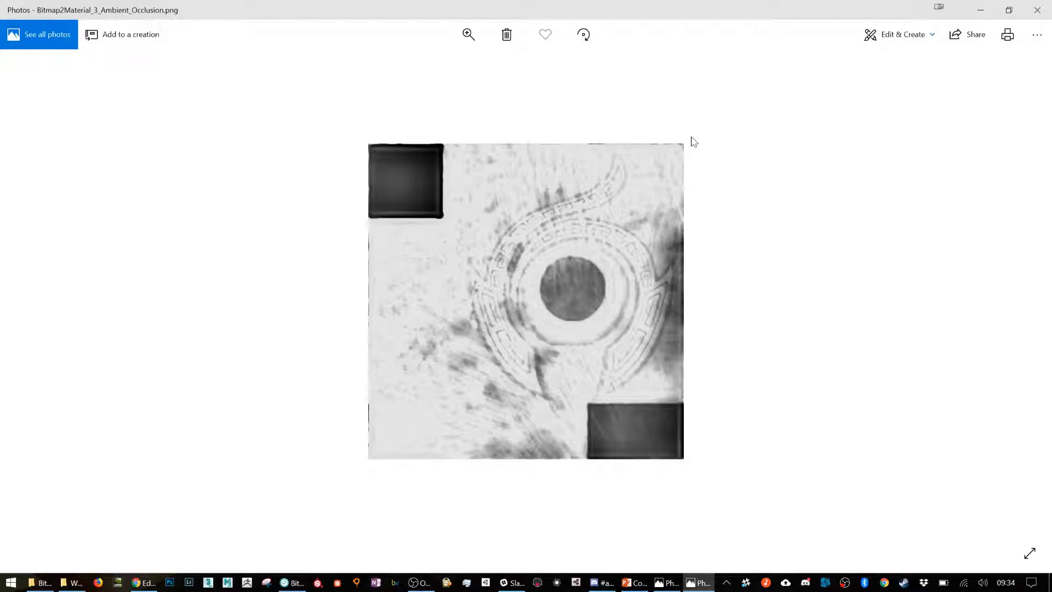
# Review the Base Color, Metallic, Normal and Roughness PNG maps, examining the Metallic map up close, and close Photos.
pyautogui.press('Right')
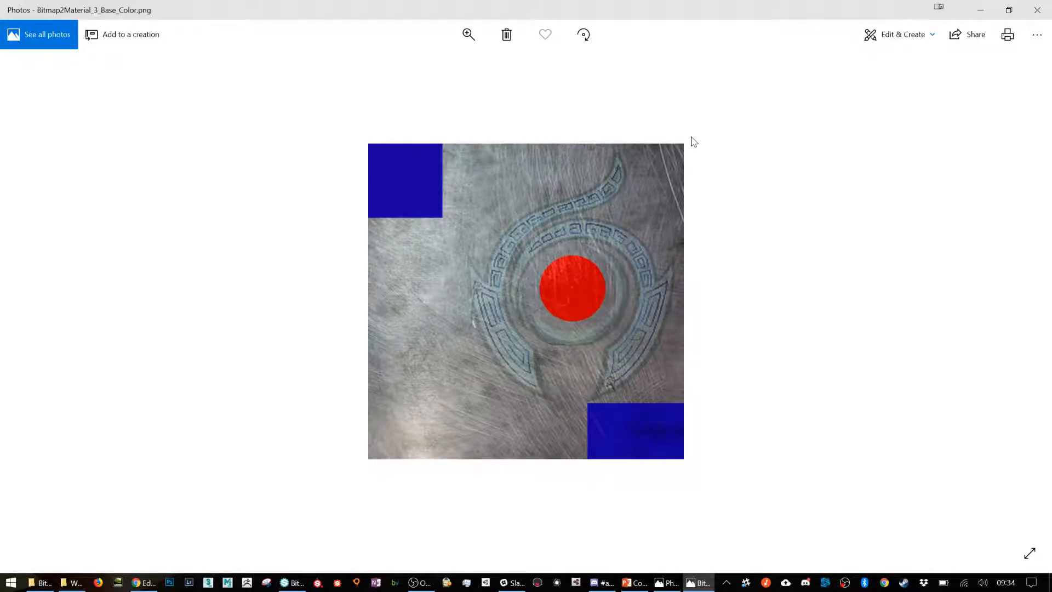
pyautogui.press('Right')
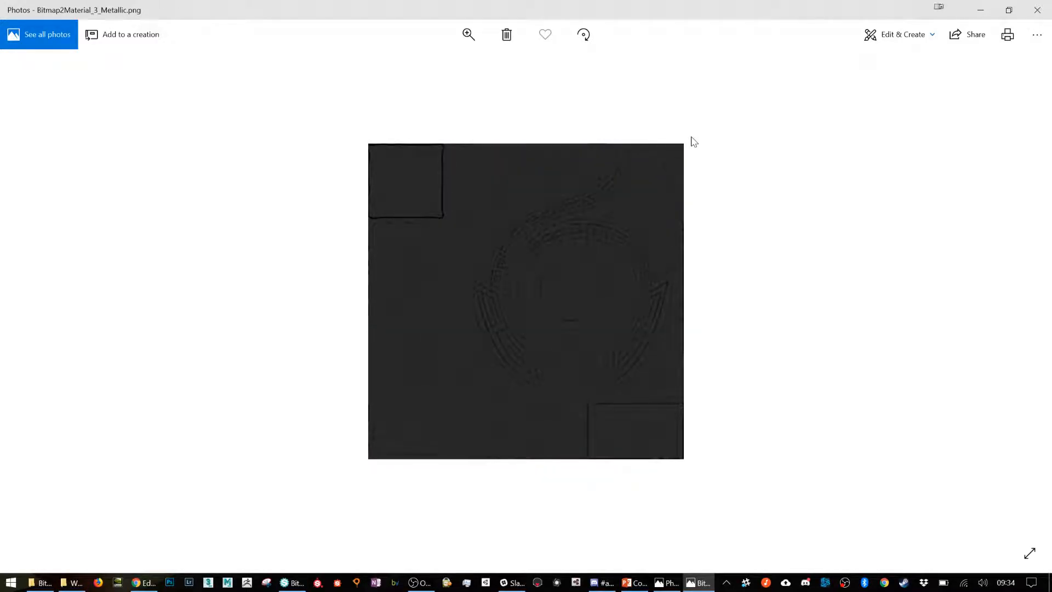
pyautogui.scroll(5, 529, 212)
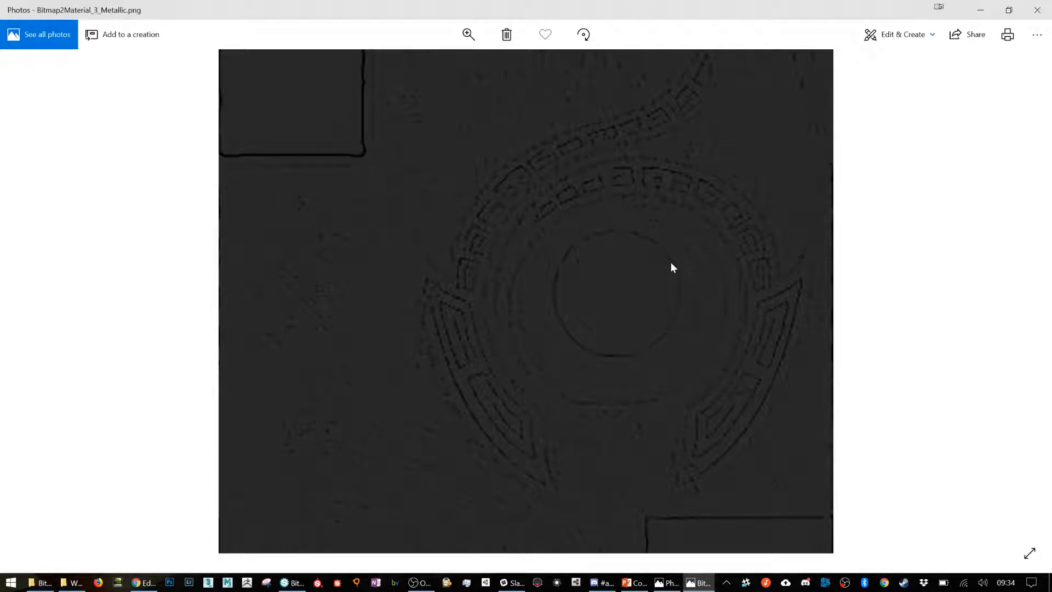
pyautogui.scroll(-5, 680, 277)
pyautogui.press('Right')
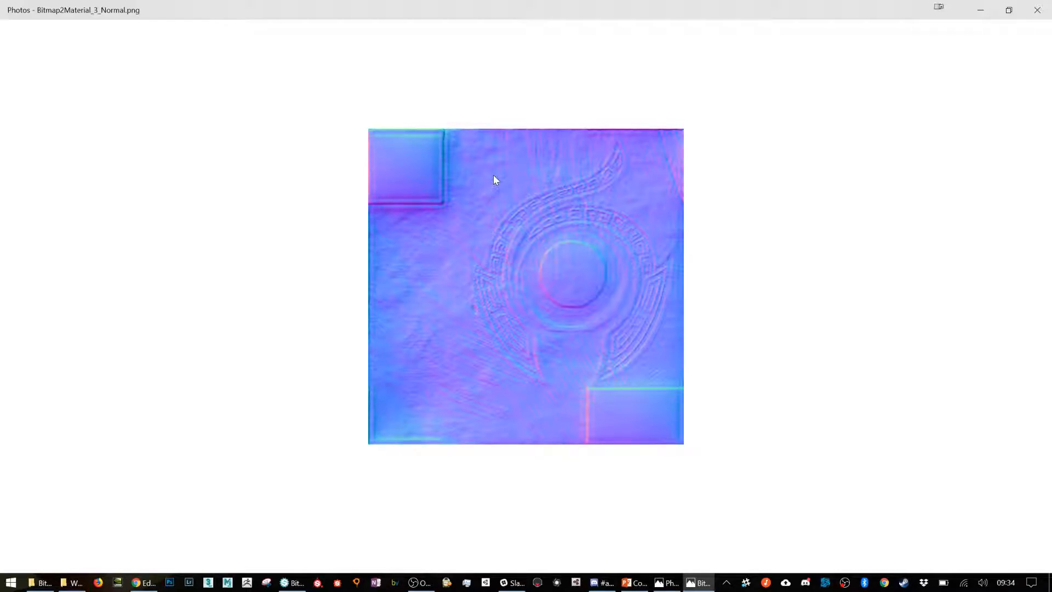
pyautogui.press('Right')
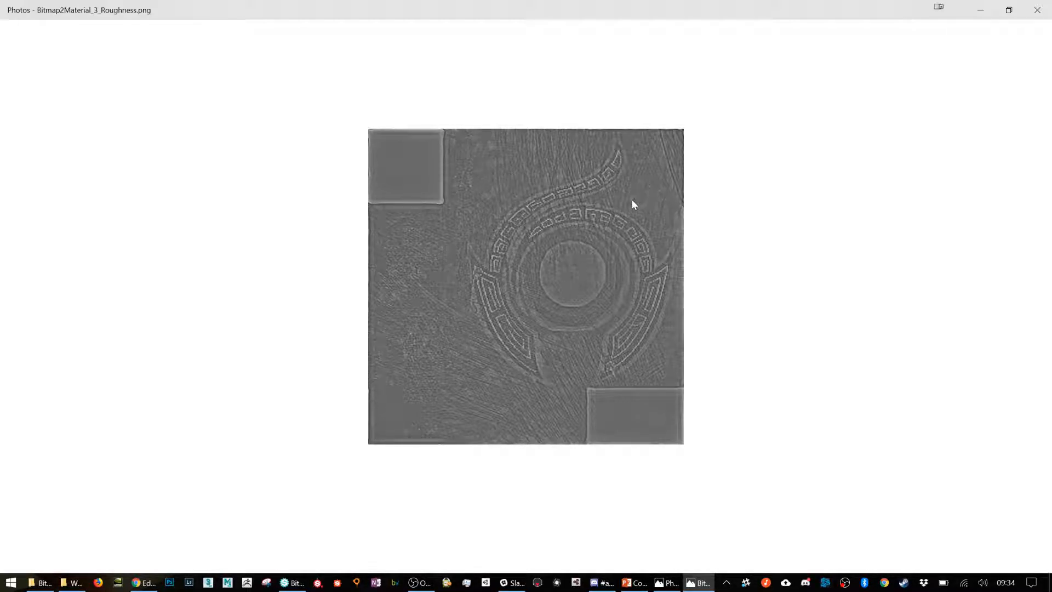
pyautogui.click(1037, 9)
# Switch to the Sketchfab editor in Chrome and import the Ambient Occlusion, Metallic, Normal and Roughness PNG maps from the Bitmap2Material folder as textures.
pyautogui.click(152, 583)
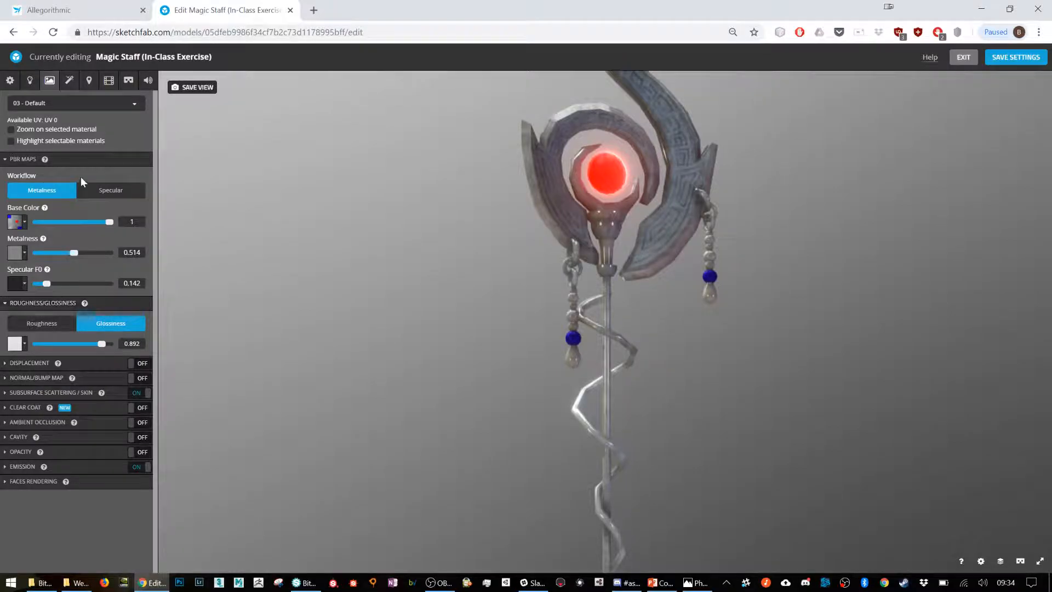
pyautogui.click(24, 255)
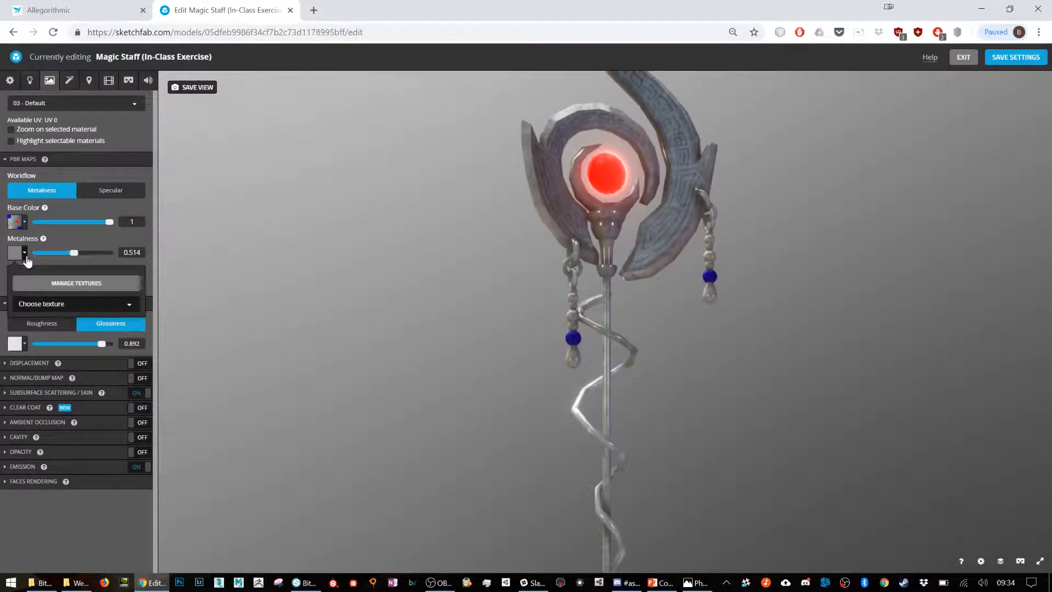
pyautogui.click(56, 285)
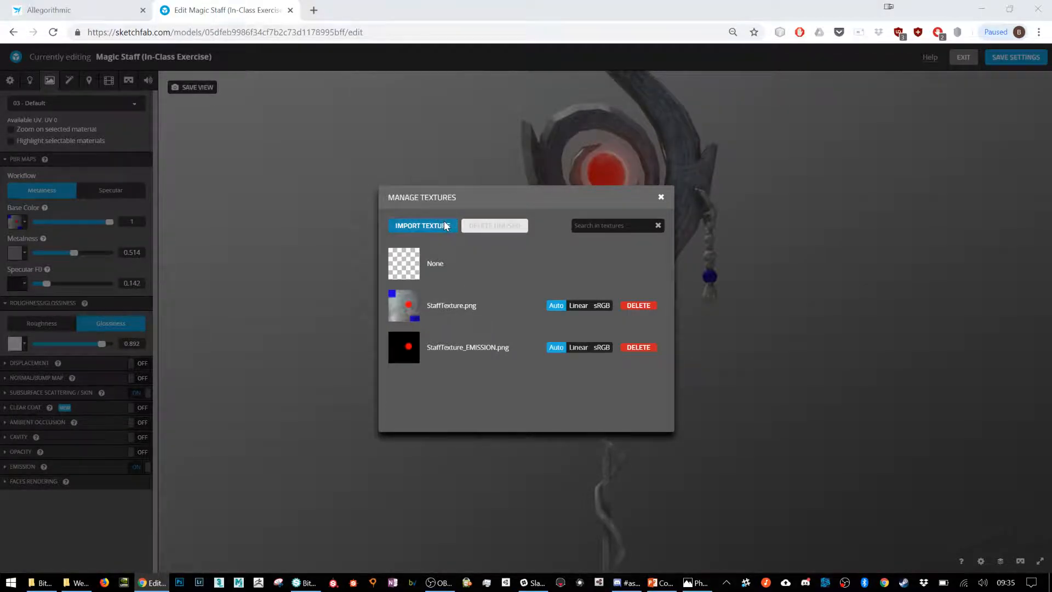
pyautogui.click(446, 226)
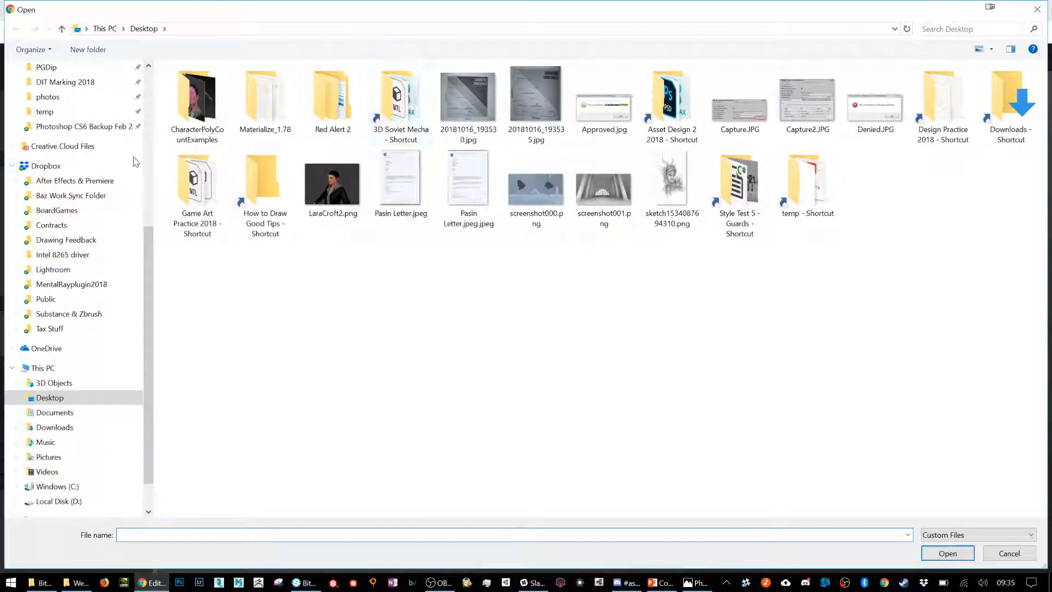
pyautogui.click(693, 118)
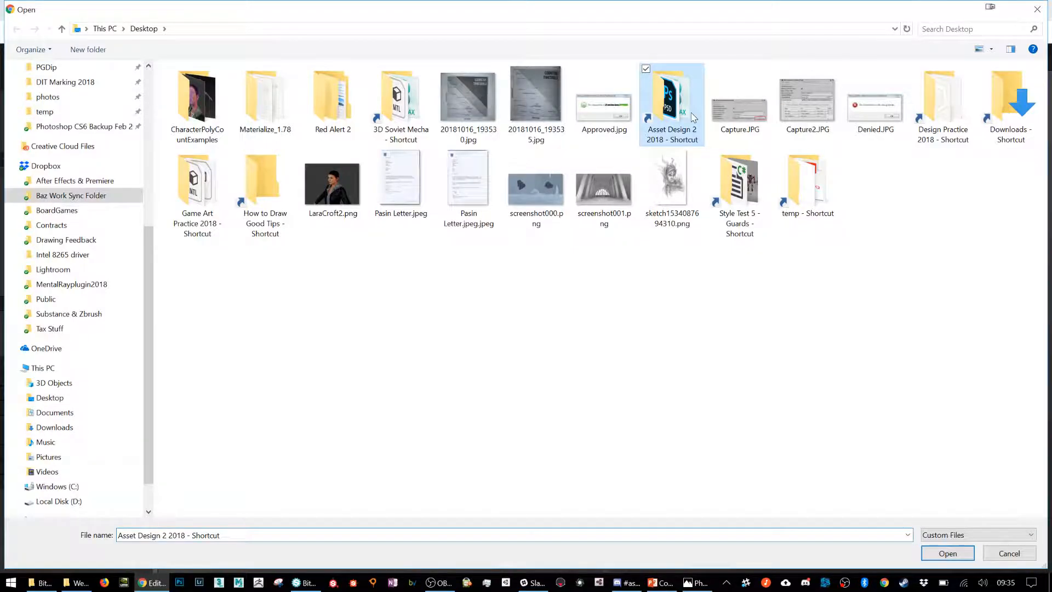
pyautogui.doubleClick(693, 118)
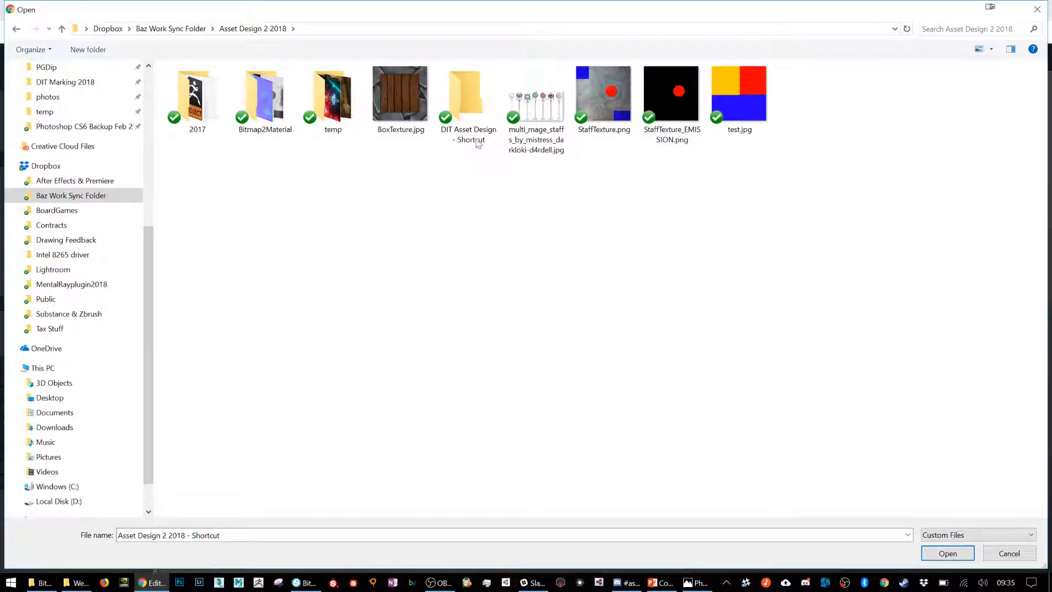
pyautogui.doubleClick(266, 104)
pyautogui.click(197, 96)
pyautogui.keyDown('shift'); pyautogui.click(472, 106); pyautogui.keyUp('shift')
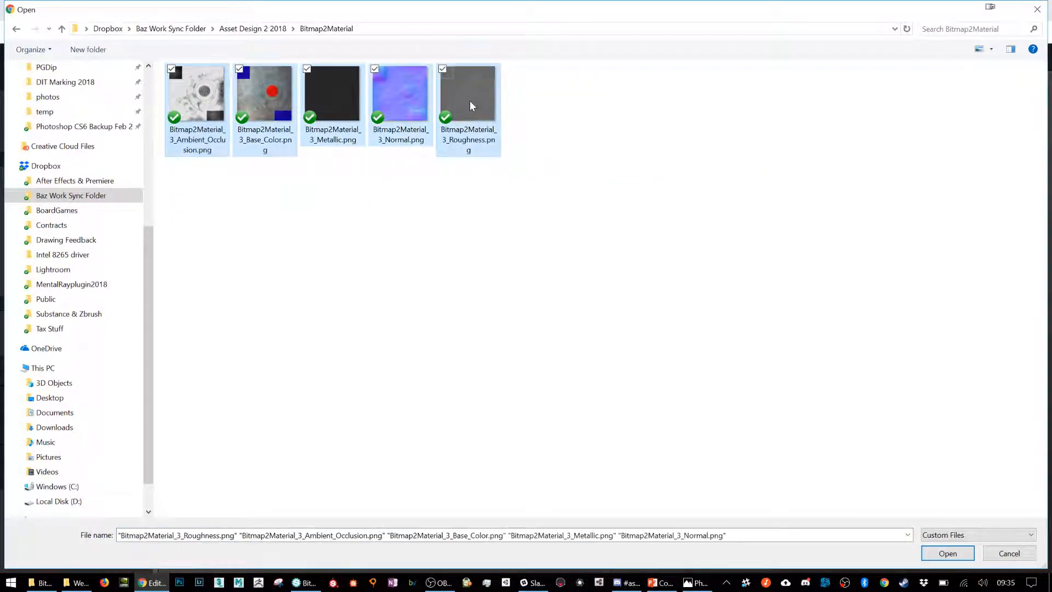
pyautogui.keyDown('ctrl'); pyautogui.click(267, 105); pyautogui.keyUp('ctrl')
pyautogui.click(945, 552)
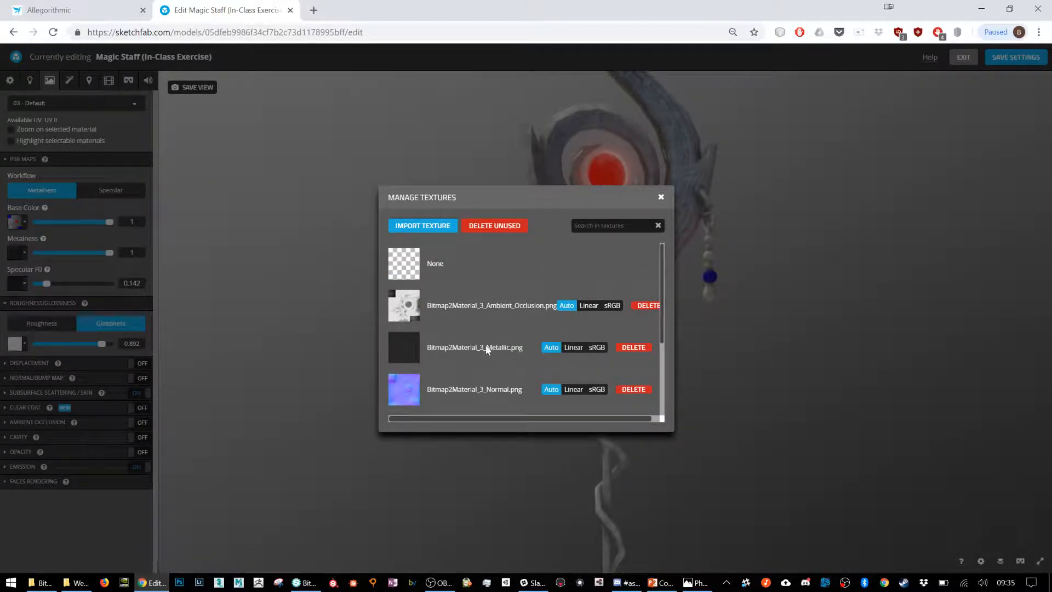
# Assign Bitmap2Material_3_Metallic.png to the staff material's Metalness channel.
pyautogui.click(657, 197)
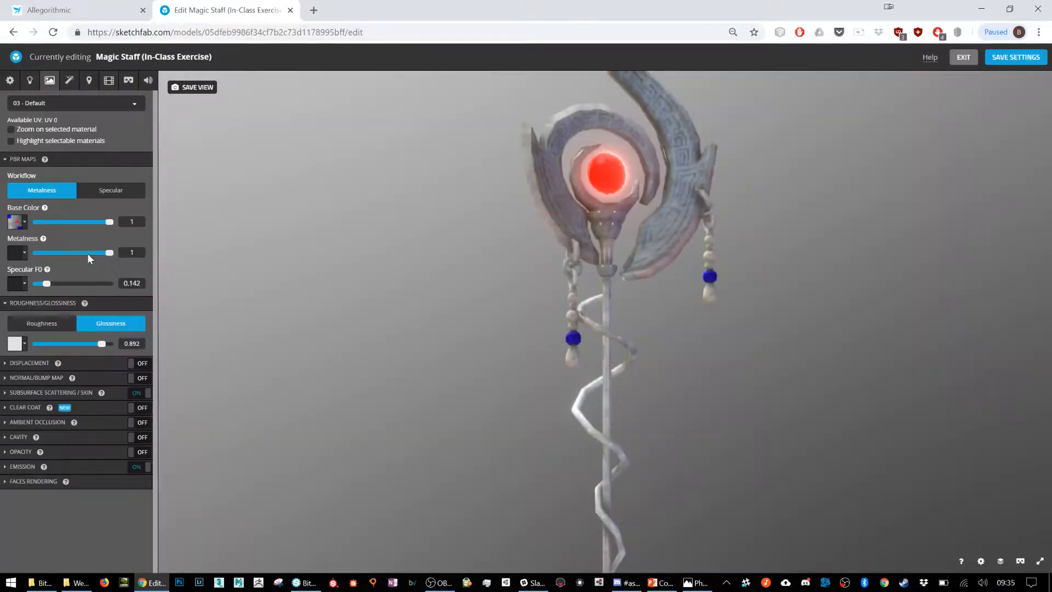
pyautogui.click(23, 260)
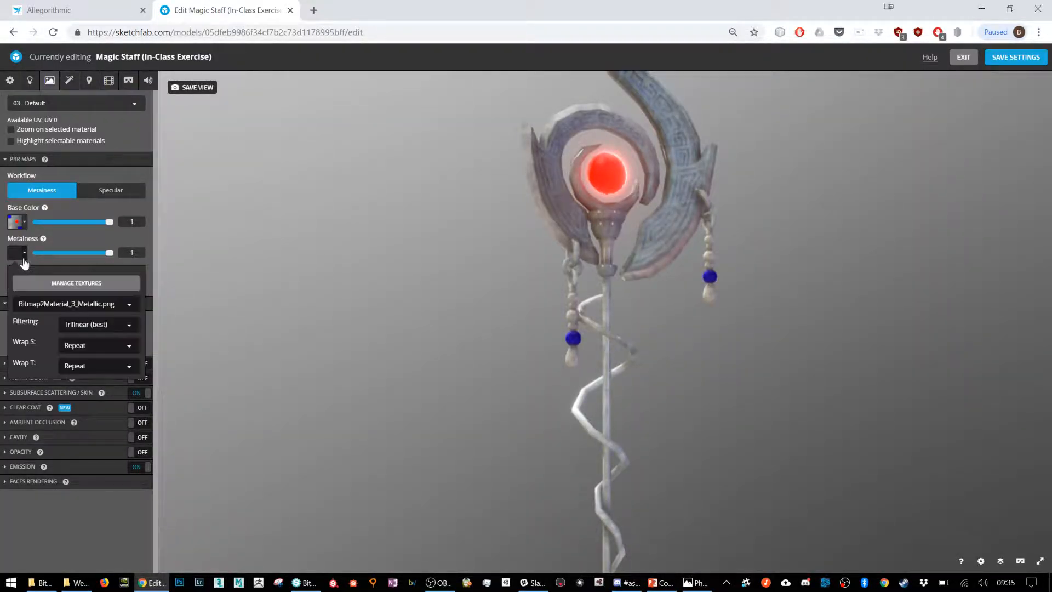
pyautogui.click(86, 307)
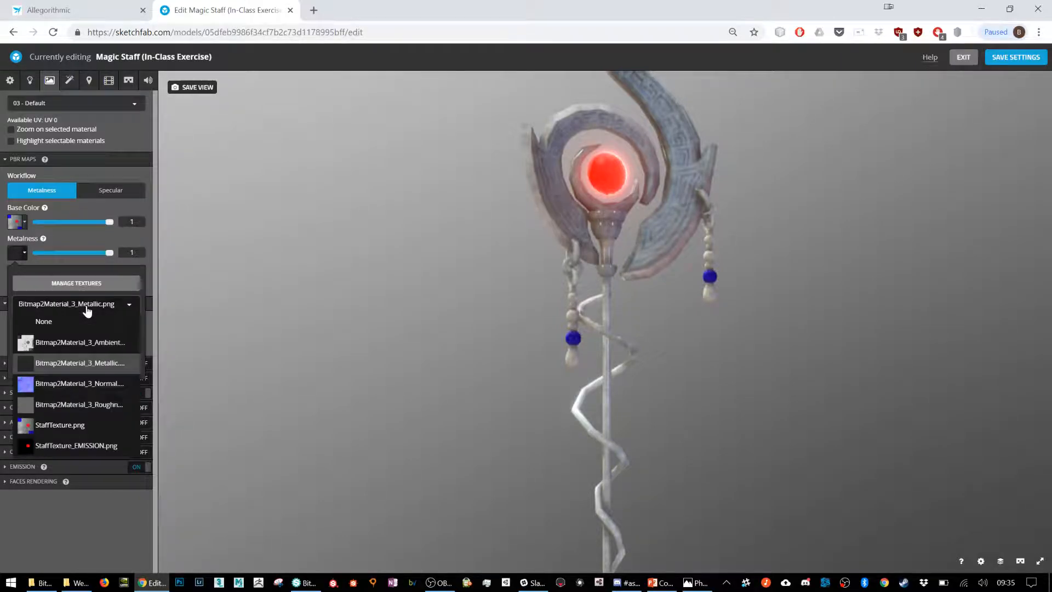
pyautogui.click(76, 370)
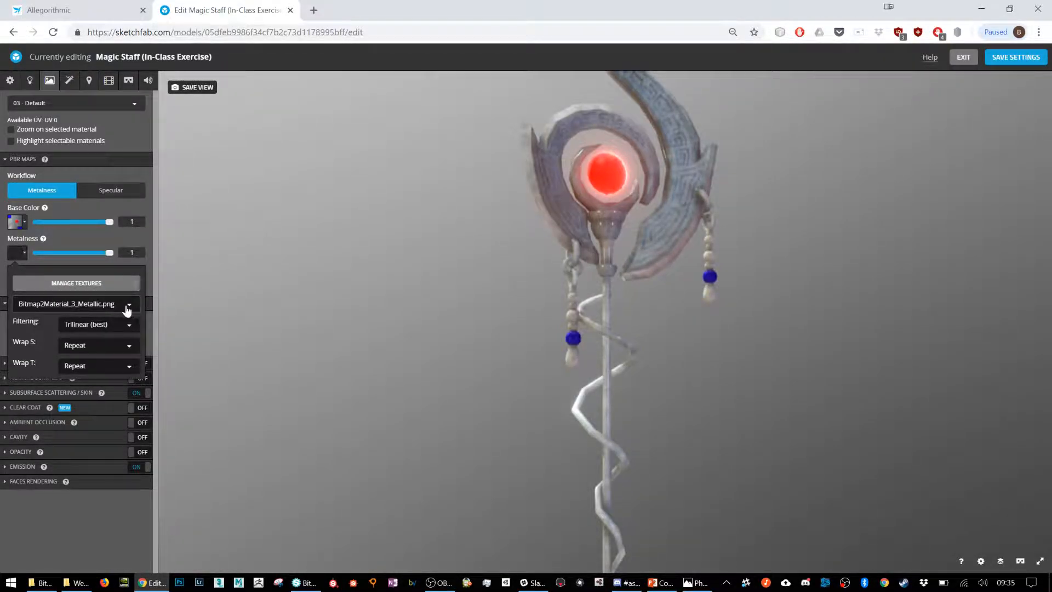
pyautogui.click(76, 258)
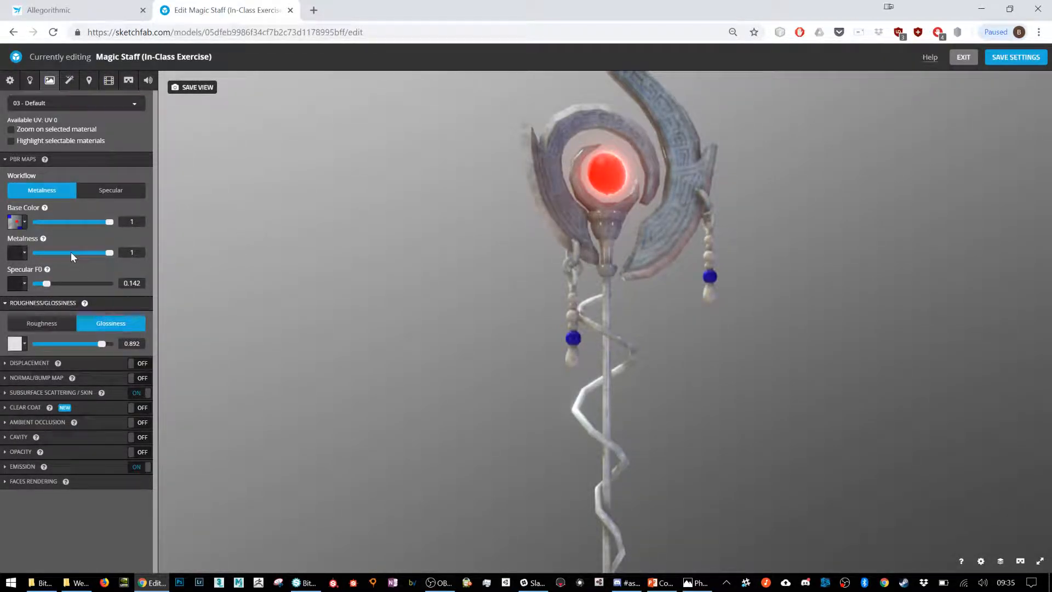
# Assign Bitmap2Material_3_Roughness.png to the Glossiness channel at strength 1 and turn off Subsurface Scattering / Skin.
pyautogui.click(23, 345)
pyautogui.click(83, 397)
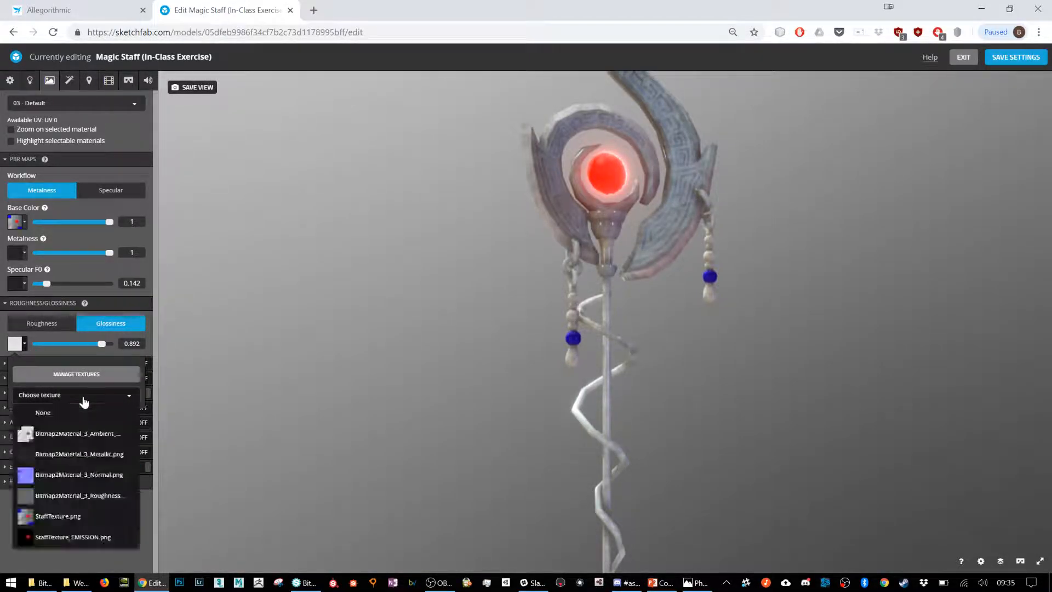
pyautogui.click(96, 496)
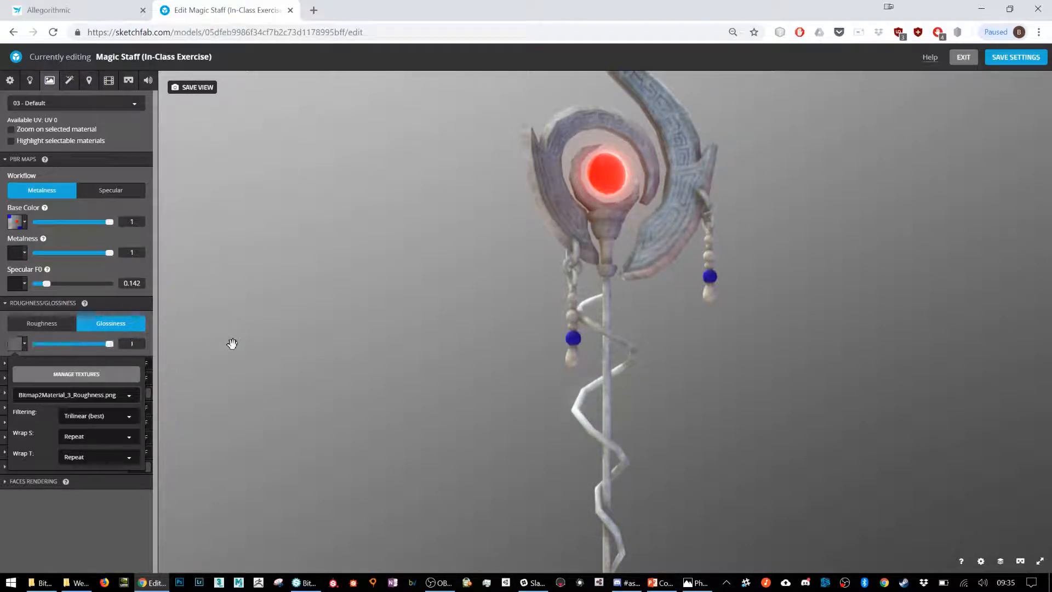
pyautogui.moveTo(74, 342); pyautogui.dragTo(115, 344)
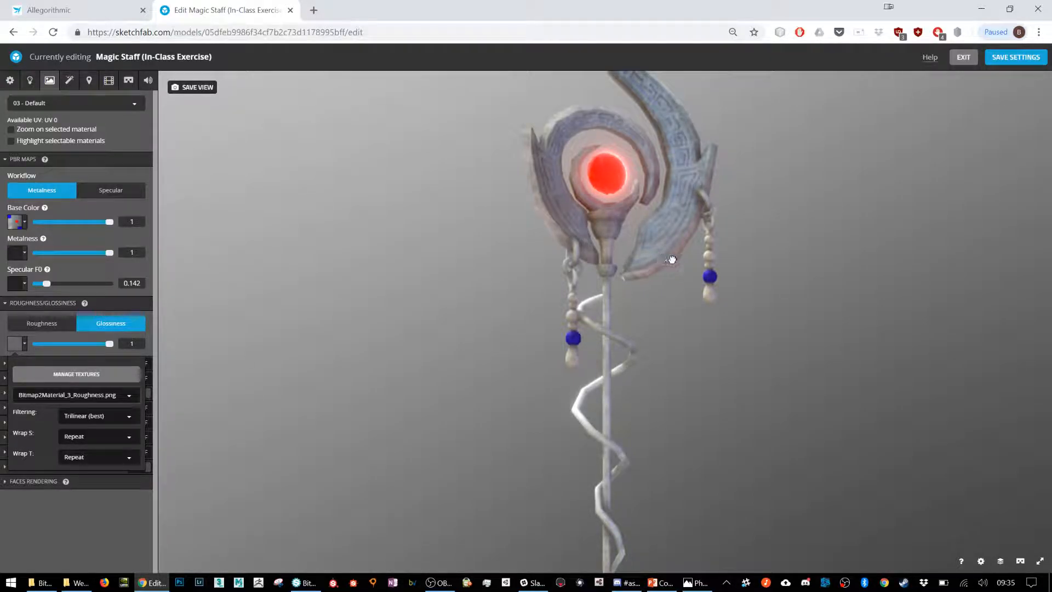
pyautogui.moveTo(669, 260); pyautogui.dragTo(789, 245)
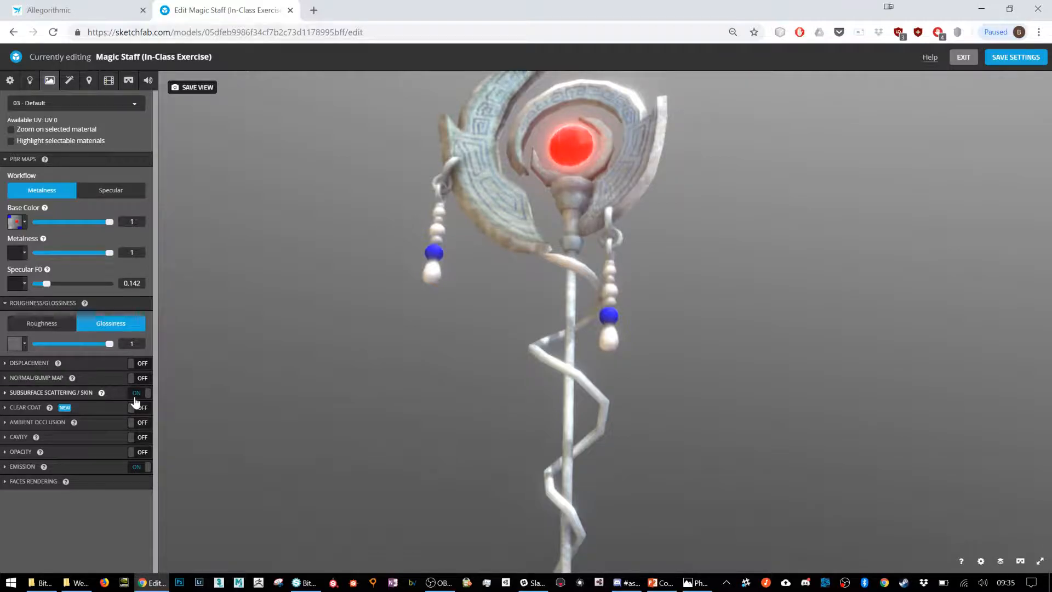
pyautogui.moveTo(540, 236); pyautogui.dragTo(356, 235)
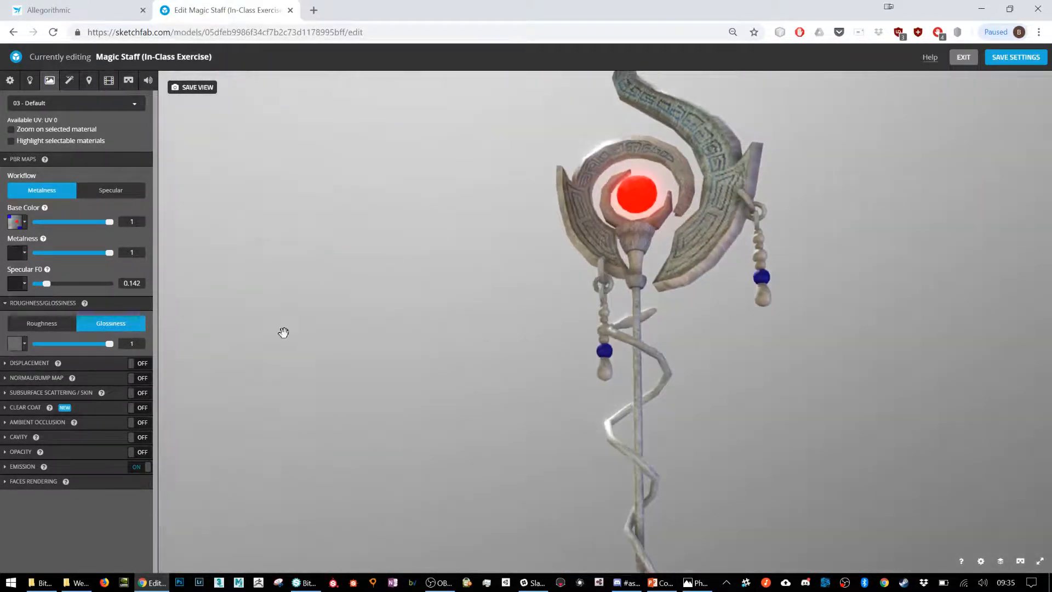
# Enable Ambient Occlusion on the material and assign the Bitmap2Material_3 ambient occlusion map to it.
pyautogui.click(141, 424)
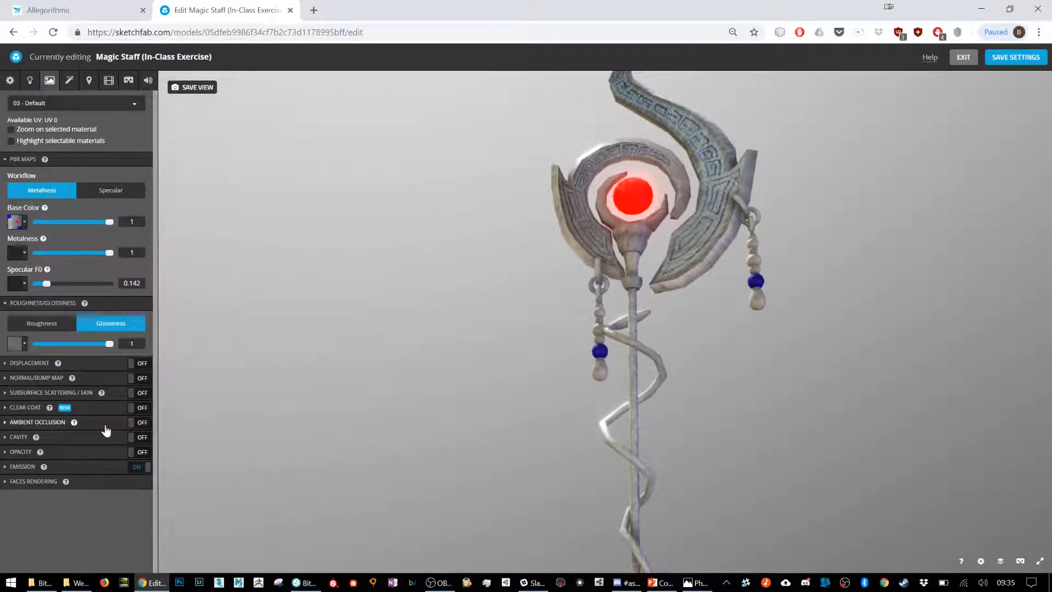
pyautogui.click(100, 427)
pyautogui.click(16, 442)
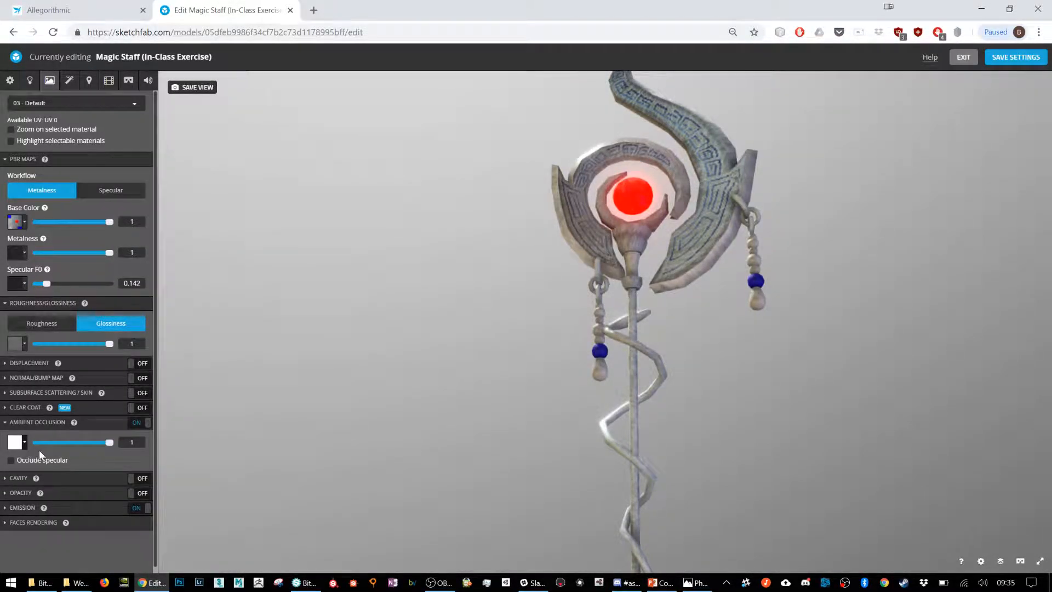
pyautogui.click(72, 496)
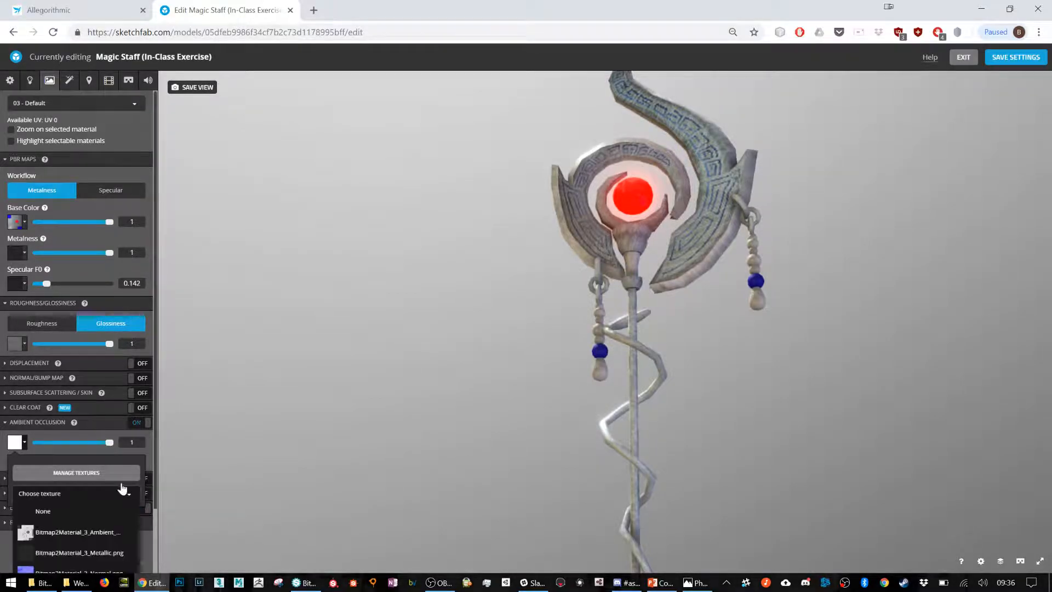
pyautogui.scroll(-1, 106, 536)
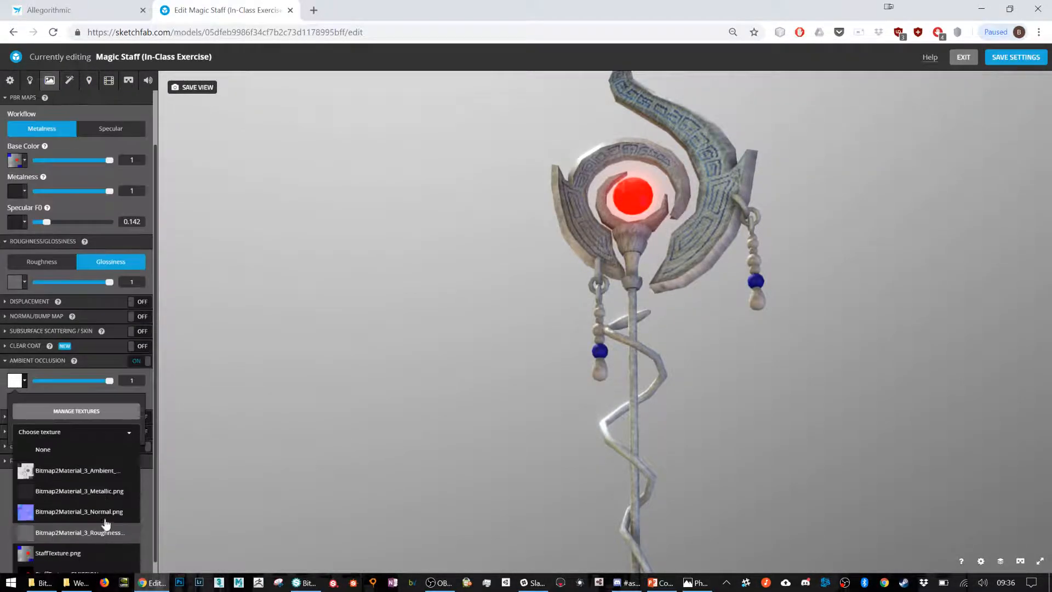
pyautogui.click(100, 473)
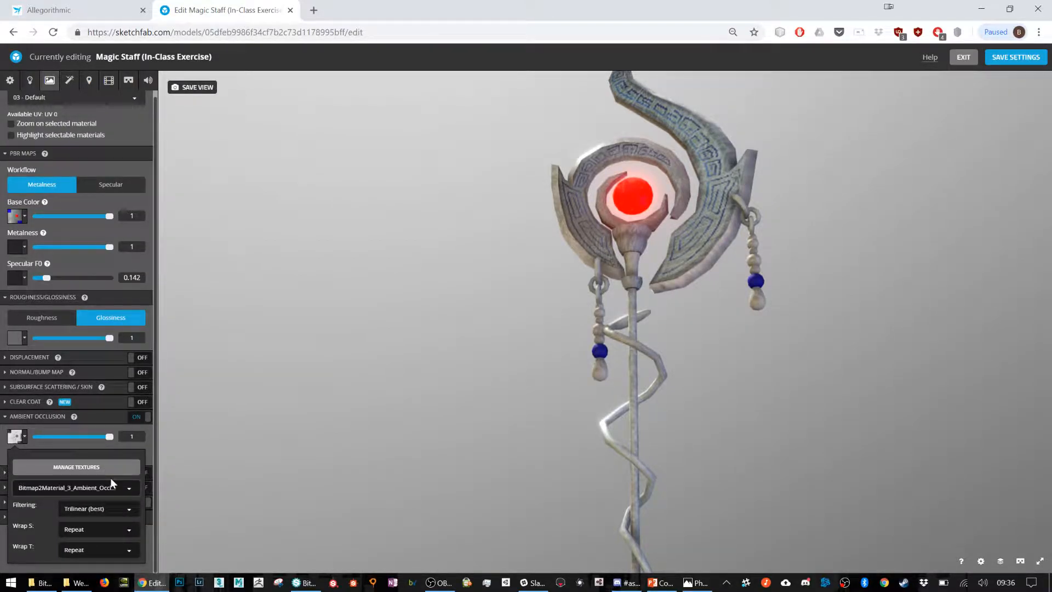
# Compare the staff's head up close with Ambient Occlusion switched off and on, leaving it enabled.
pyautogui.moveTo(530, 339); pyautogui.dragTo(528, 282)
pyautogui.click(138, 417)
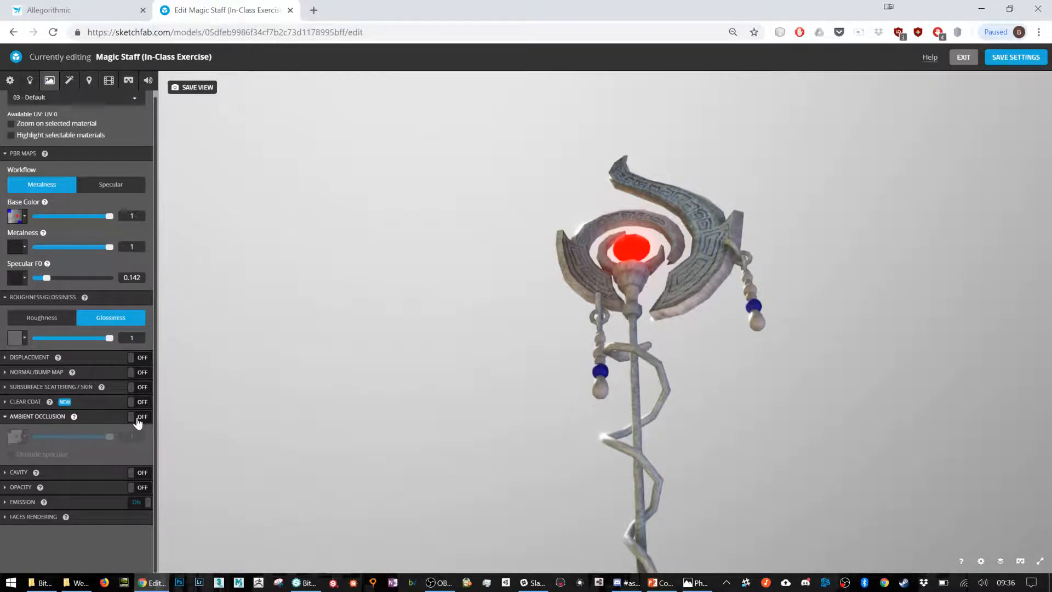
pyautogui.click(138, 421)
pyautogui.scroll(5, 615, 236)
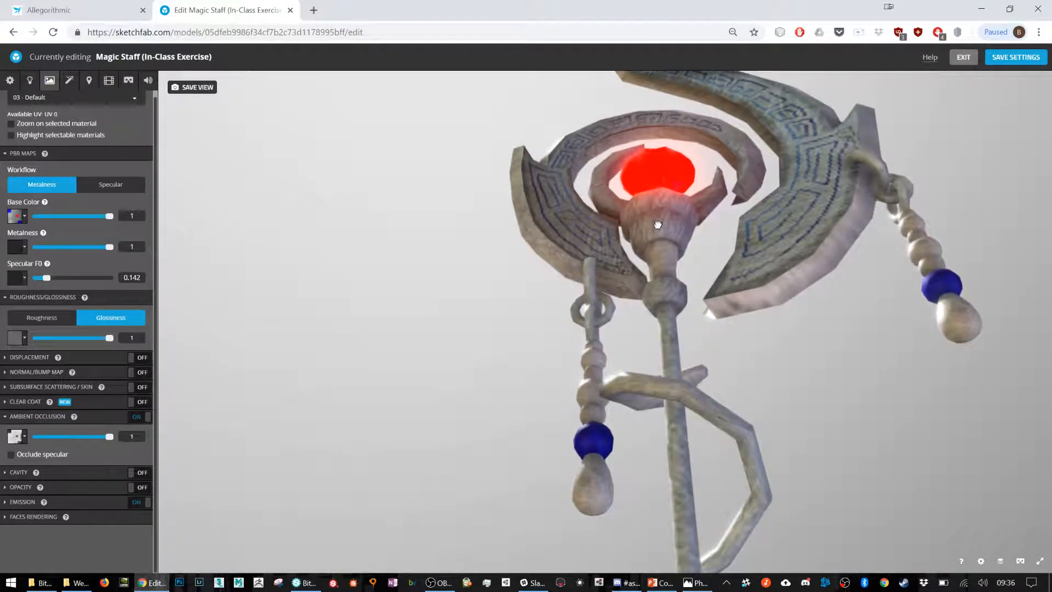
pyautogui.moveTo(658, 238); pyautogui.dragTo(677, 280)
pyautogui.moveTo(698, 231); pyautogui.dragTo(551, 526, button='right')
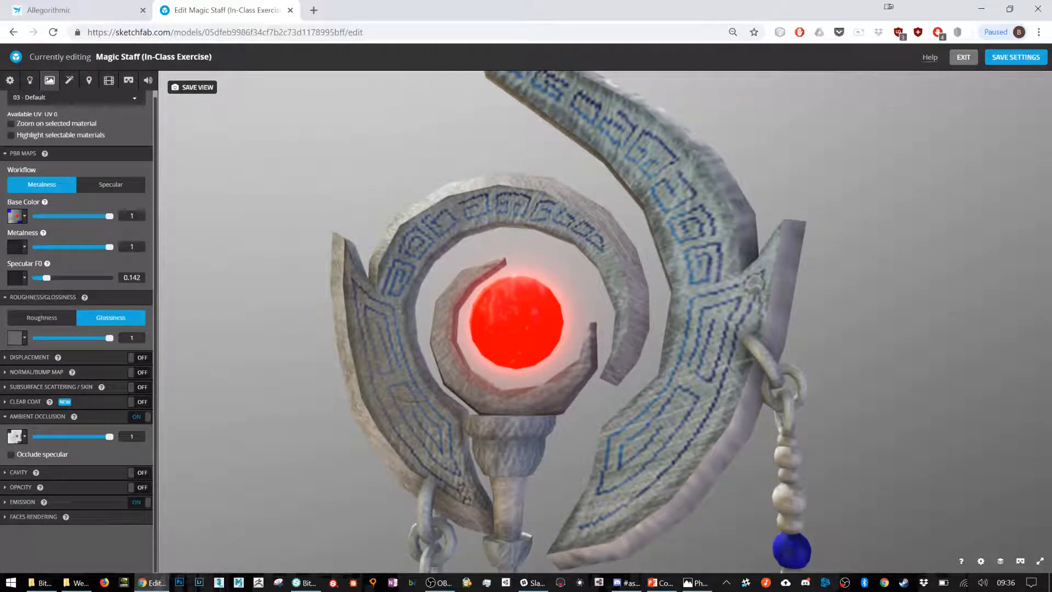
pyautogui.click(140, 418)
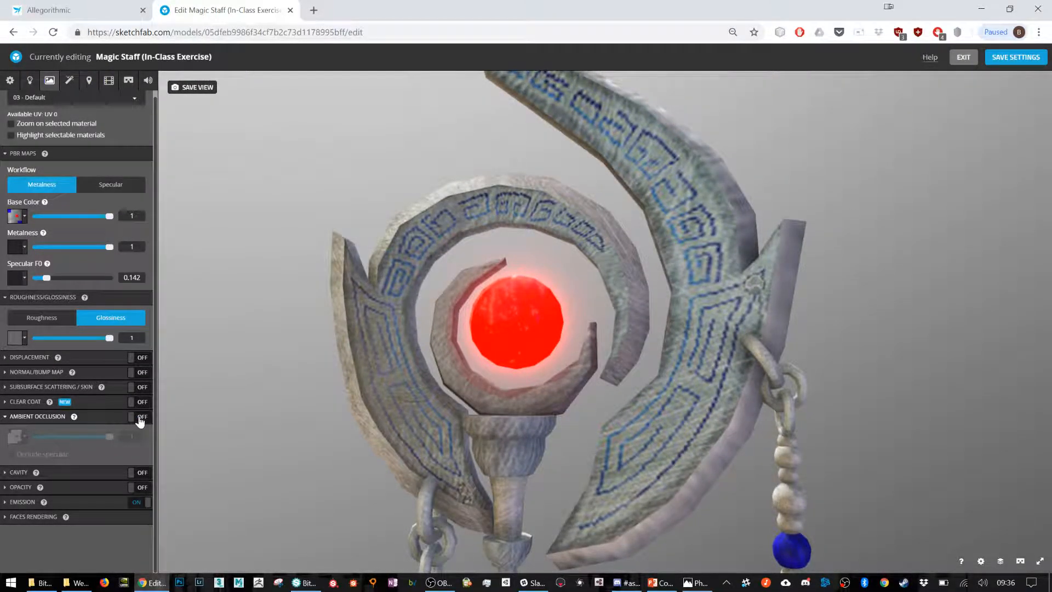
pyautogui.click(141, 419)
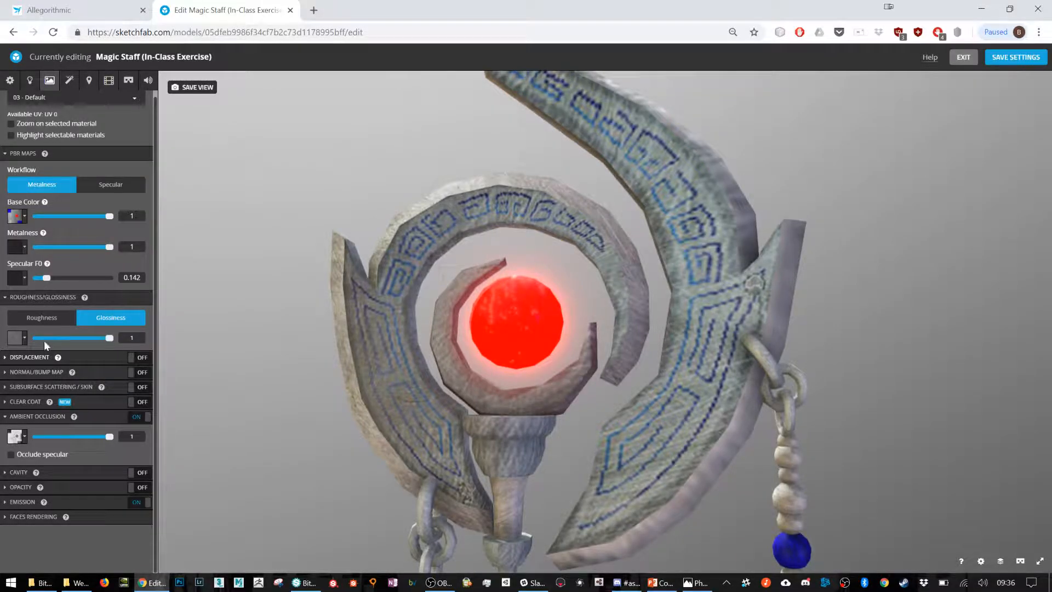
# Enable the Normal/Bump Map channel in Normal Map mode and assign Bitmap2Material_3_Normal.png to it.
pyautogui.click(96, 374)
pyautogui.click(24, 360)
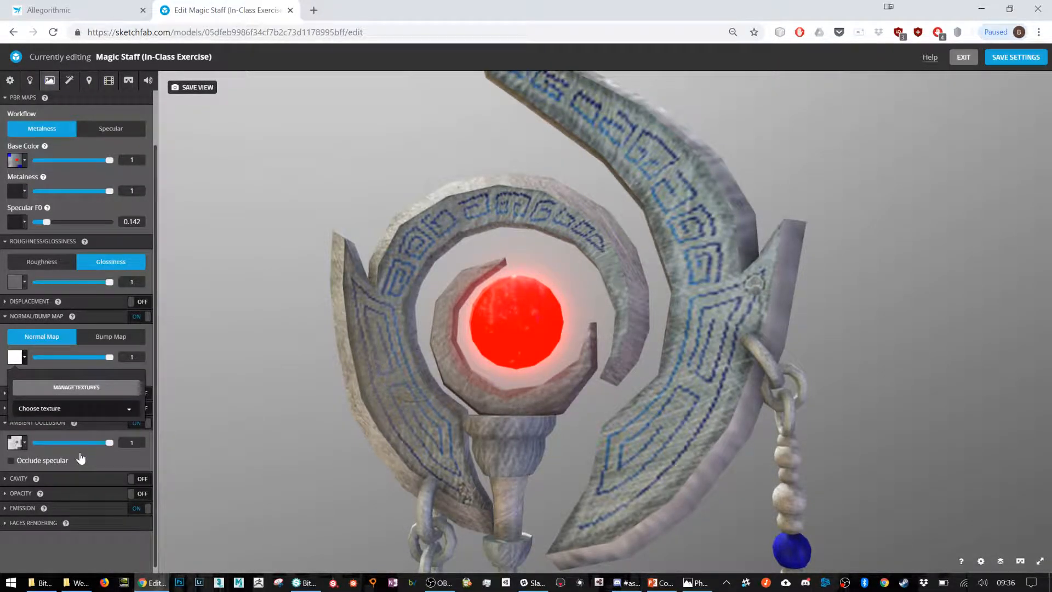
pyautogui.click(73, 414)
pyautogui.click(72, 486)
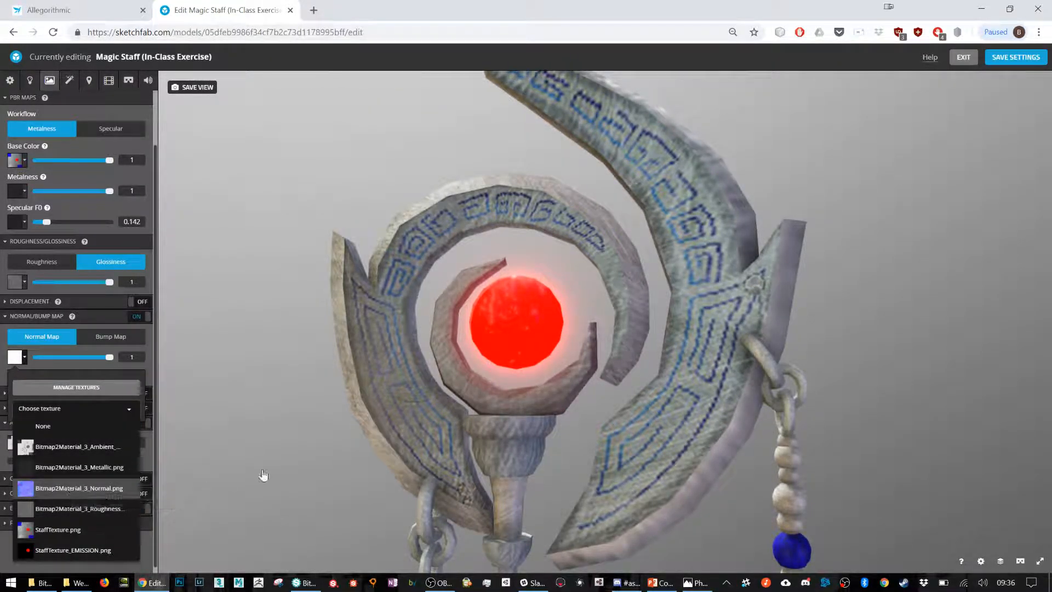
# Inspect the normal-mapped staff from its head down the shaft, and save the model's settings.
pyautogui.moveTo(430, 347); pyautogui.dragTo(609, 249)
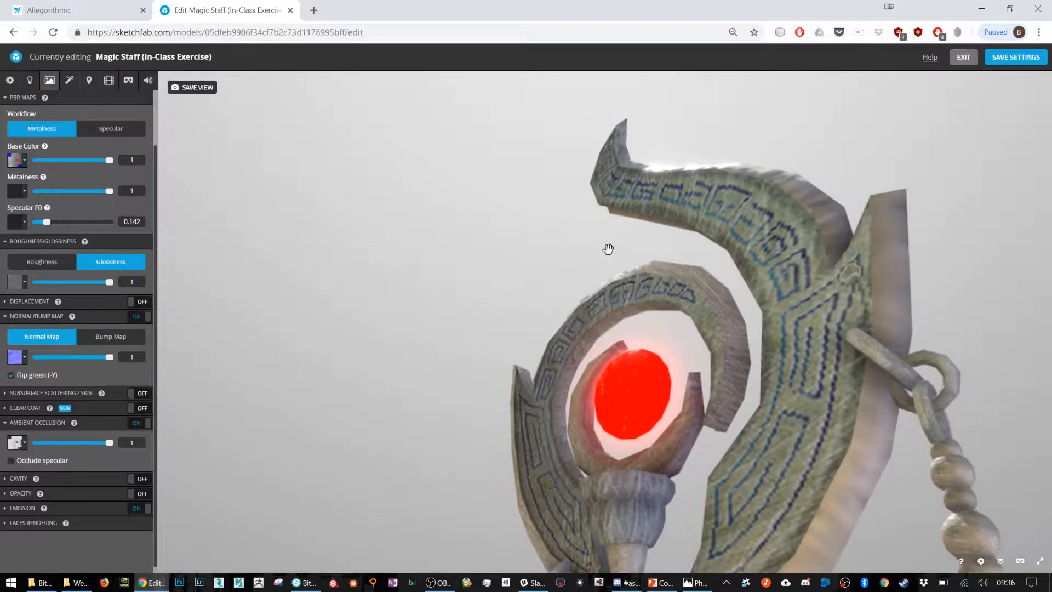
pyautogui.moveTo(702, 375); pyautogui.dragTo(629, 275)
pyautogui.scroll(-10, 608, 326)
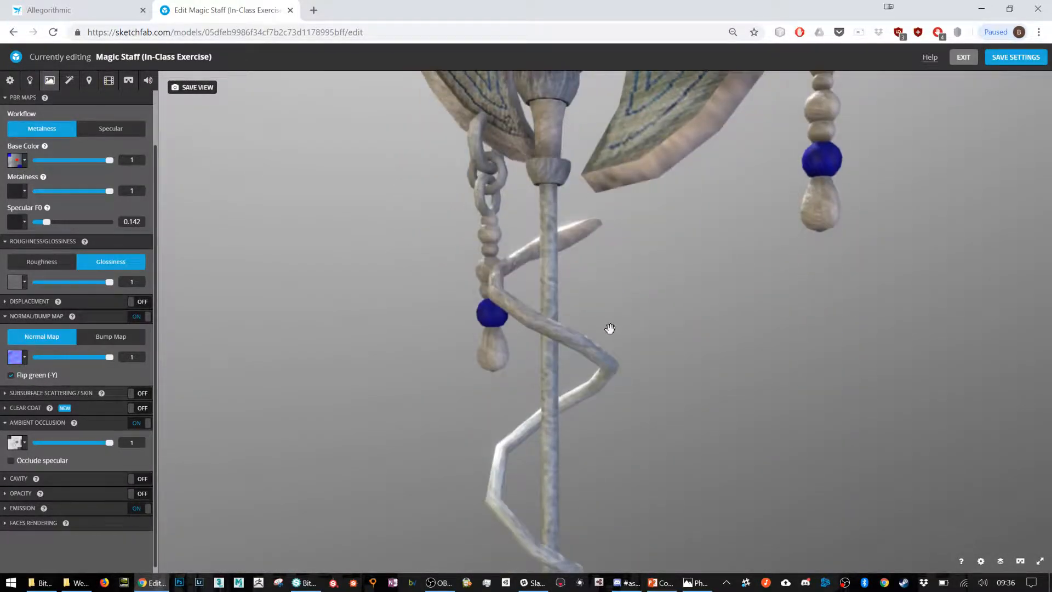
pyautogui.moveTo(663, 285); pyautogui.dragTo(522, 338, button='right')
pyautogui.scroll(-3, 504, 352)
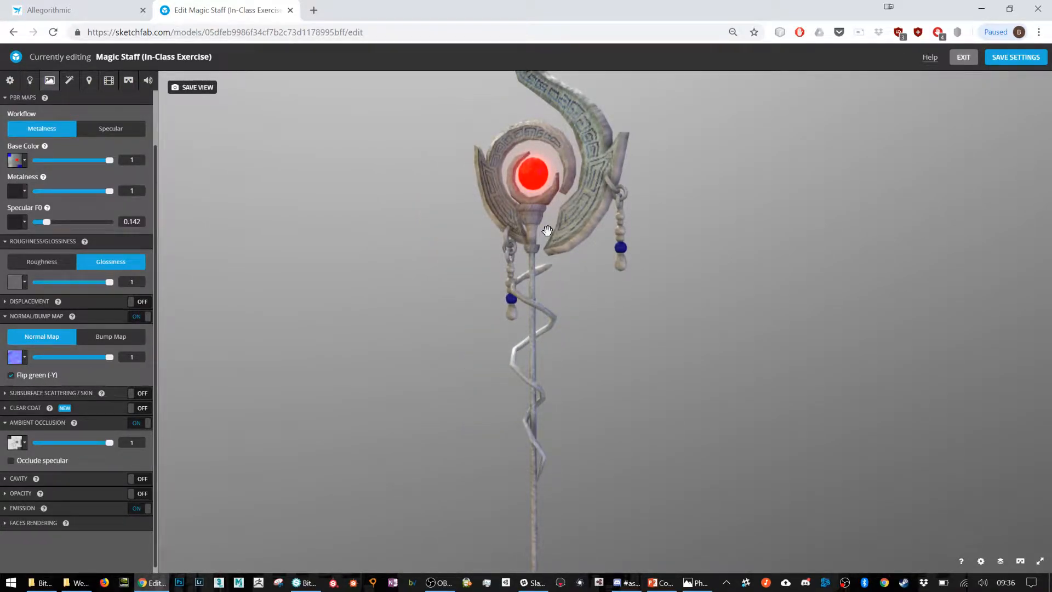
pyautogui.moveTo(538, 280); pyautogui.dragTo(560, 318, button='right')
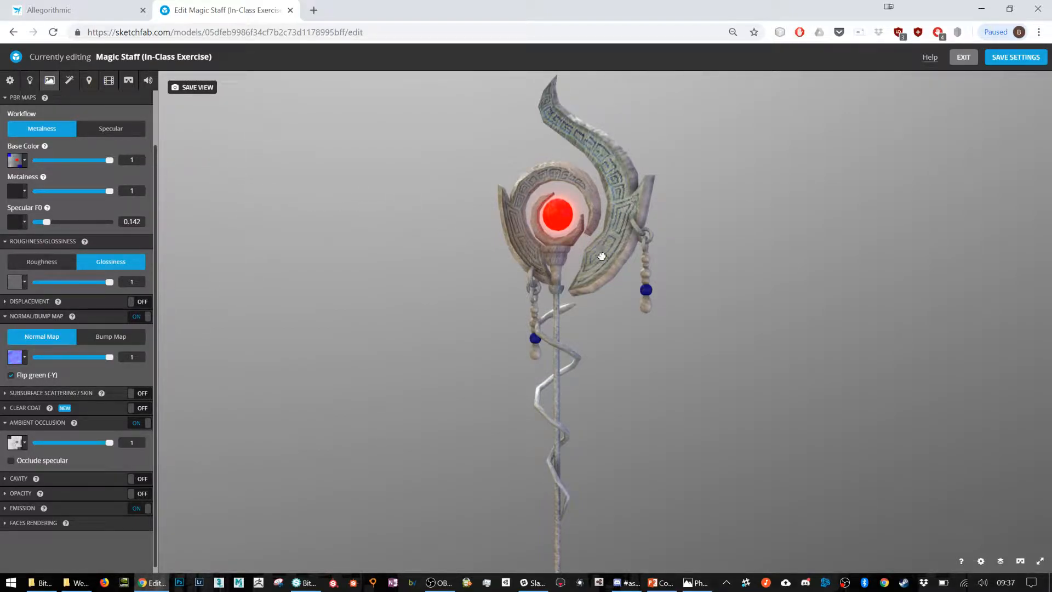
pyautogui.moveTo(709, 256); pyautogui.dragTo(481, 272)
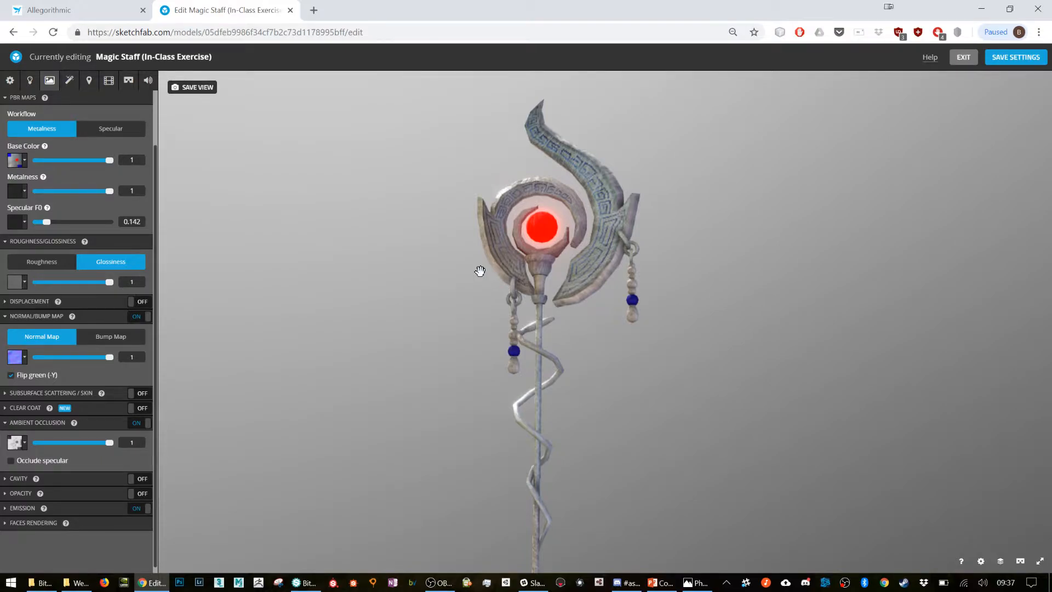
pyautogui.click(1031, 61)
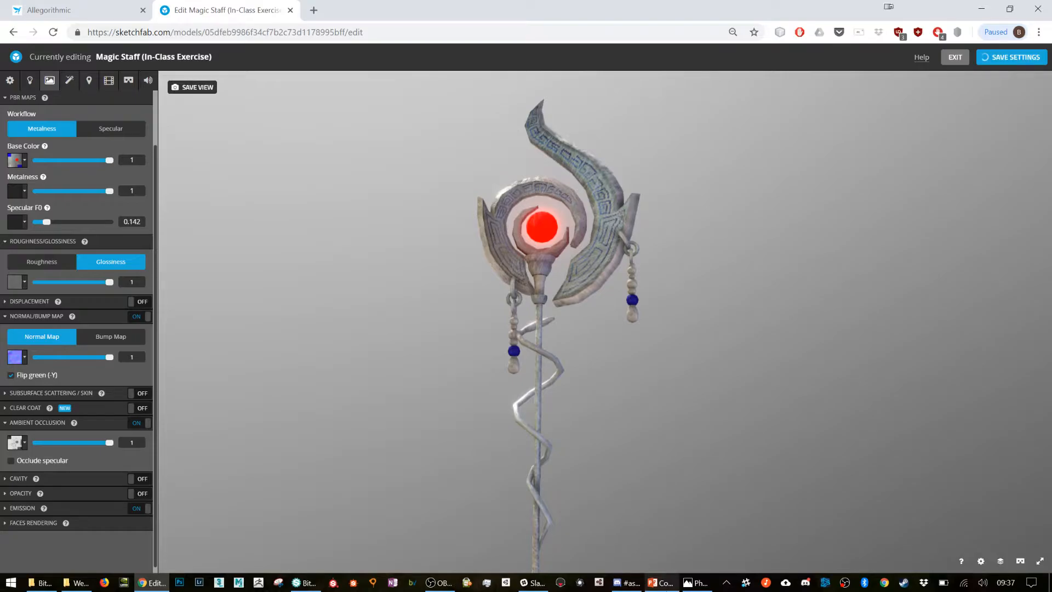
# Switch to Bitmap2Material and examine the material on the cube preview from several angles.
pyautogui.moveTo(431, 585)
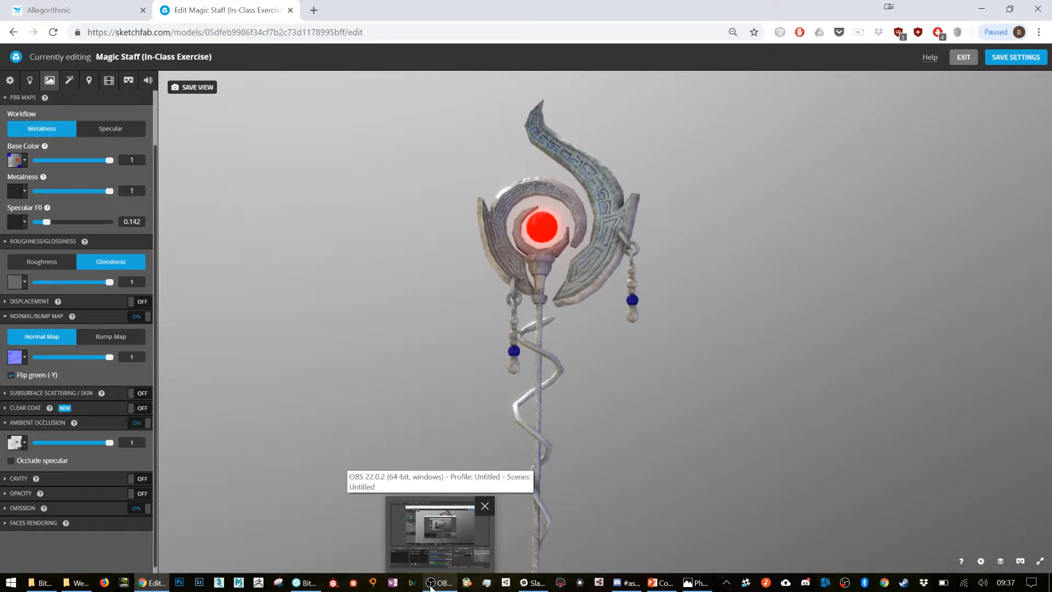
pyautogui.click(304, 582)
pyautogui.moveTo(329, 412)
pyautogui.mouseDown()
pyautogui.moveTo(352, 444)
pyautogui.moveTo(298, 403)
pyautogui.moveTo(354, 432)
pyautogui.moveTo(325, 430)
pyautogui.mouseUp()
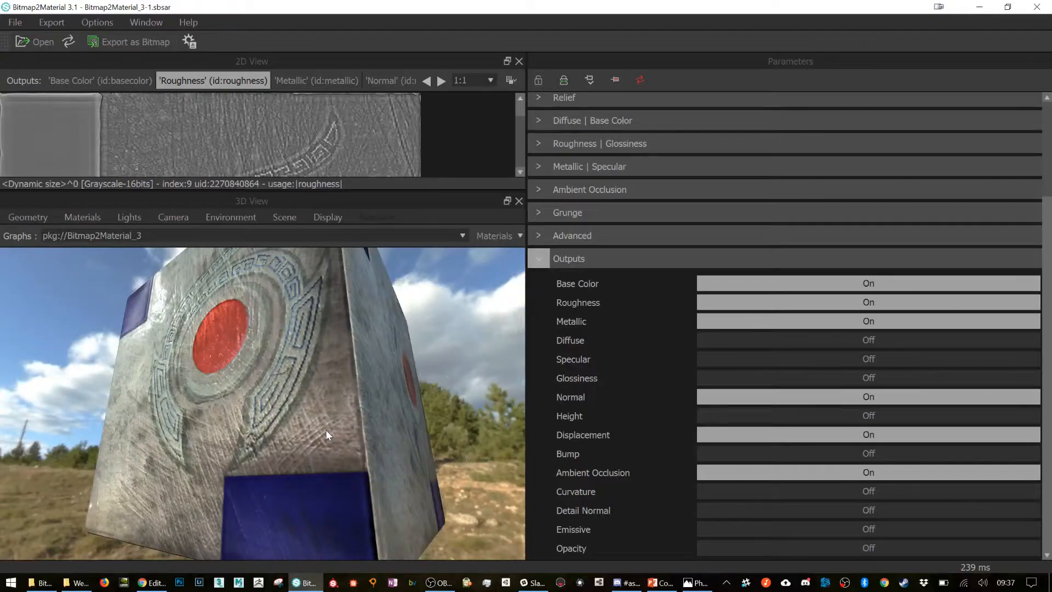
pyautogui.moveTo(235, 369); pyautogui.dragTo(257, 380)
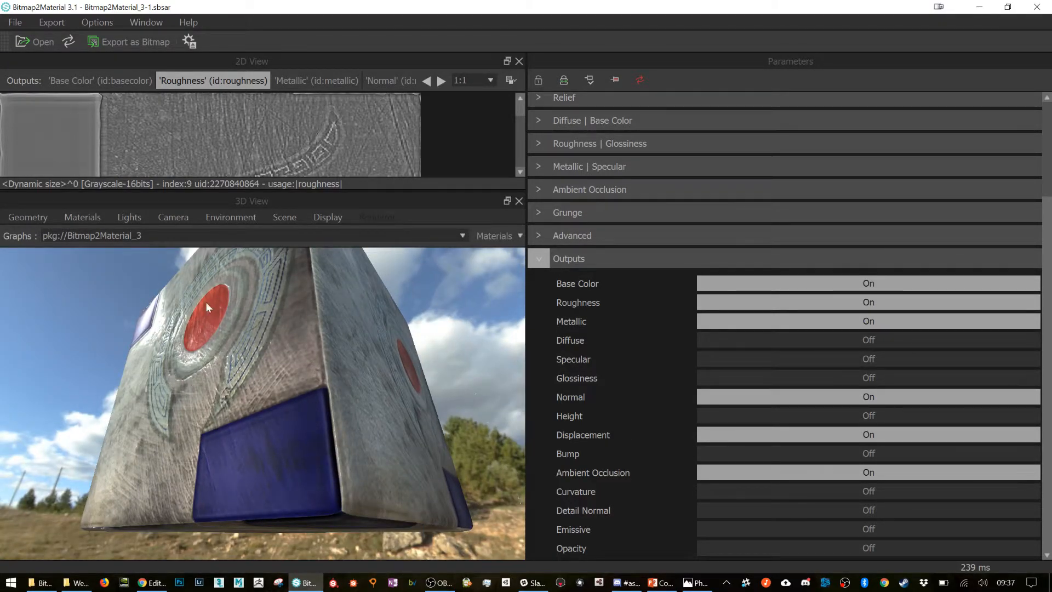
pyautogui.moveTo(223, 365); pyautogui.dragTo(248, 377)
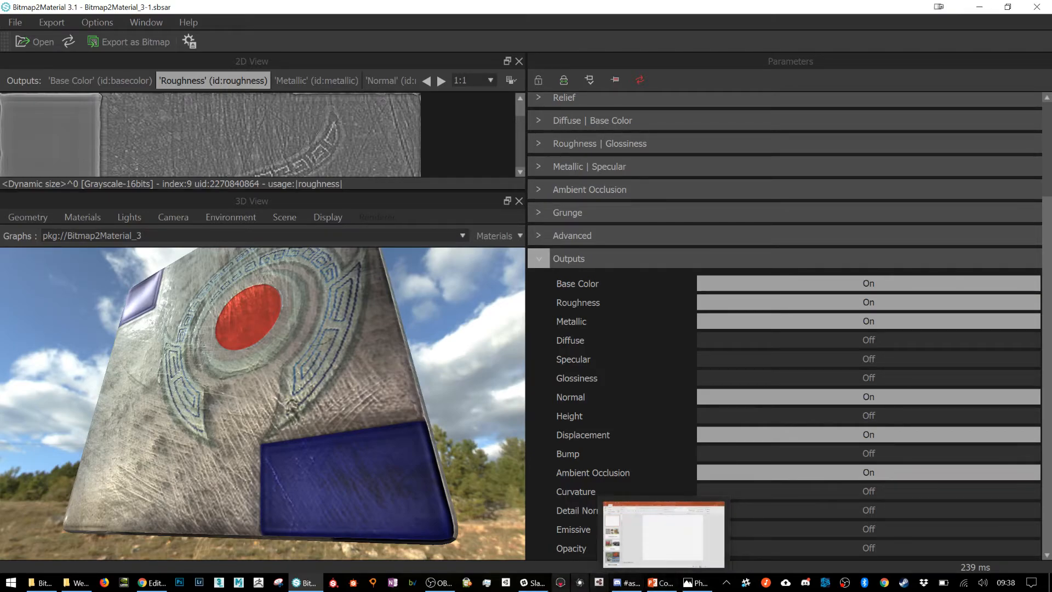
pyautogui.click(456, 584)
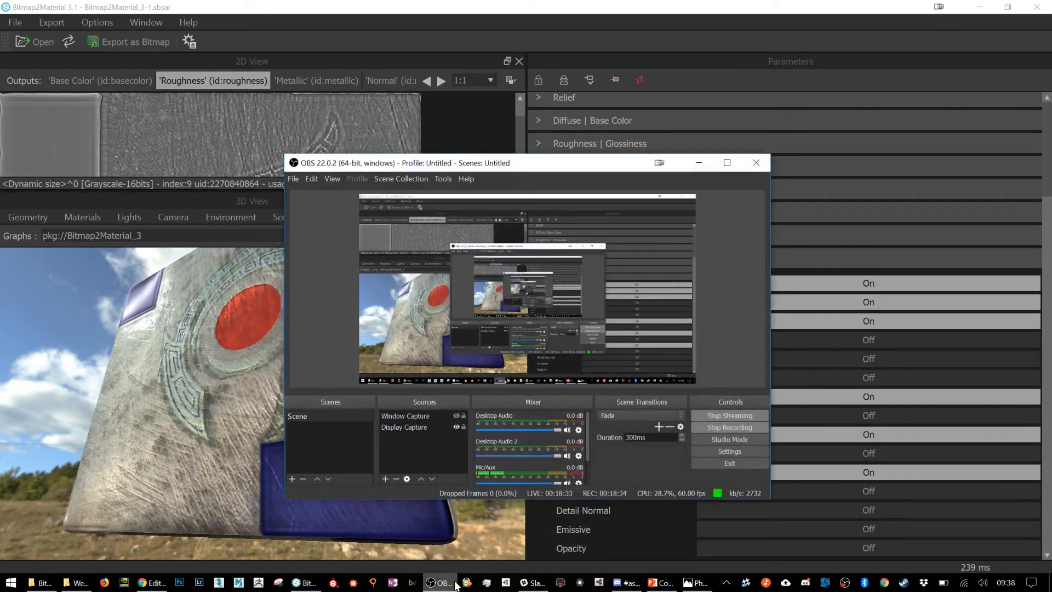